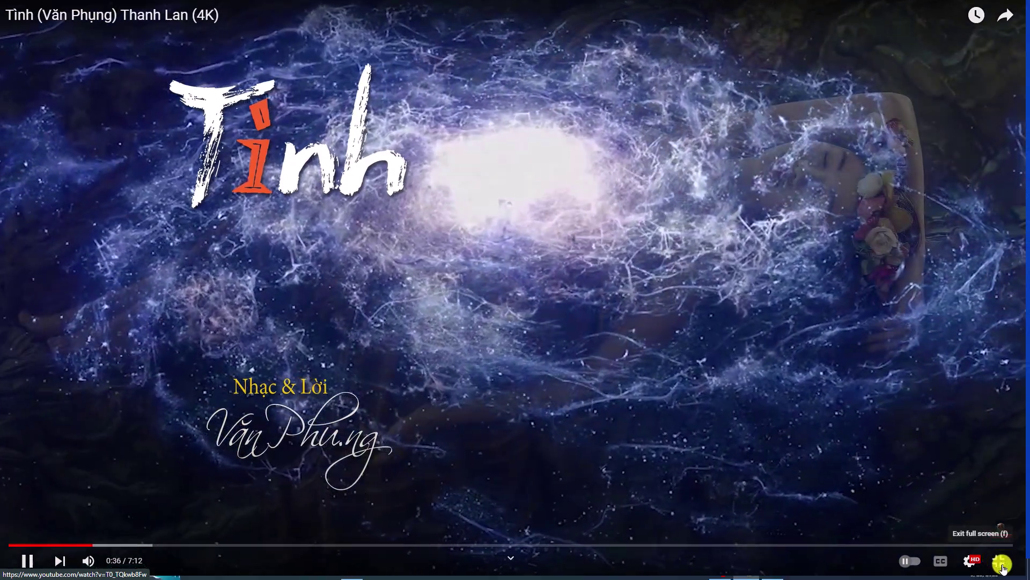
# Exit full screen, pause the reference YouTube video, and switch to Wondershare Filmora.
pyautogui.press('Escape')
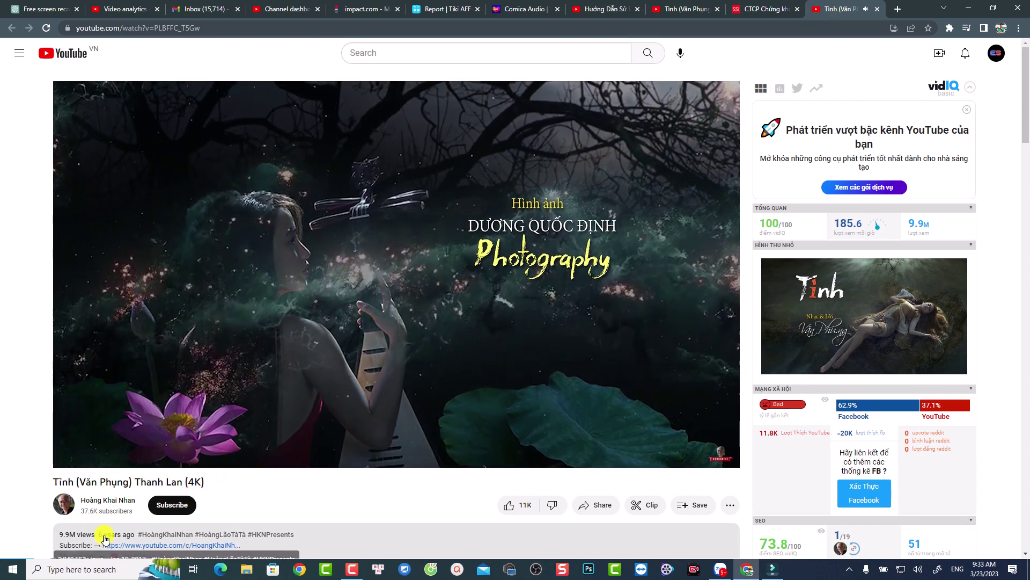
pyautogui.click(470, 288)
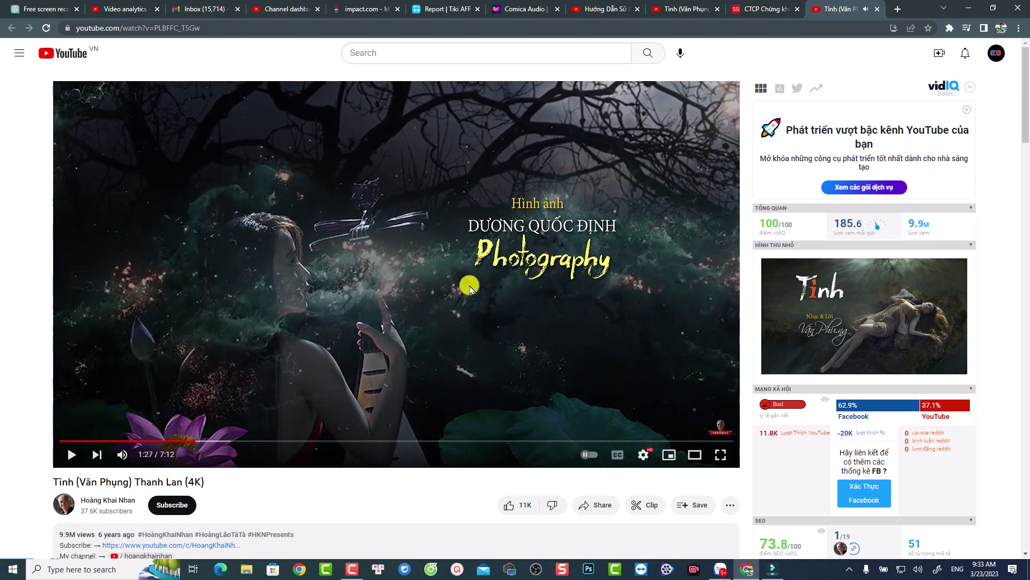
pyautogui.click(970, 11)
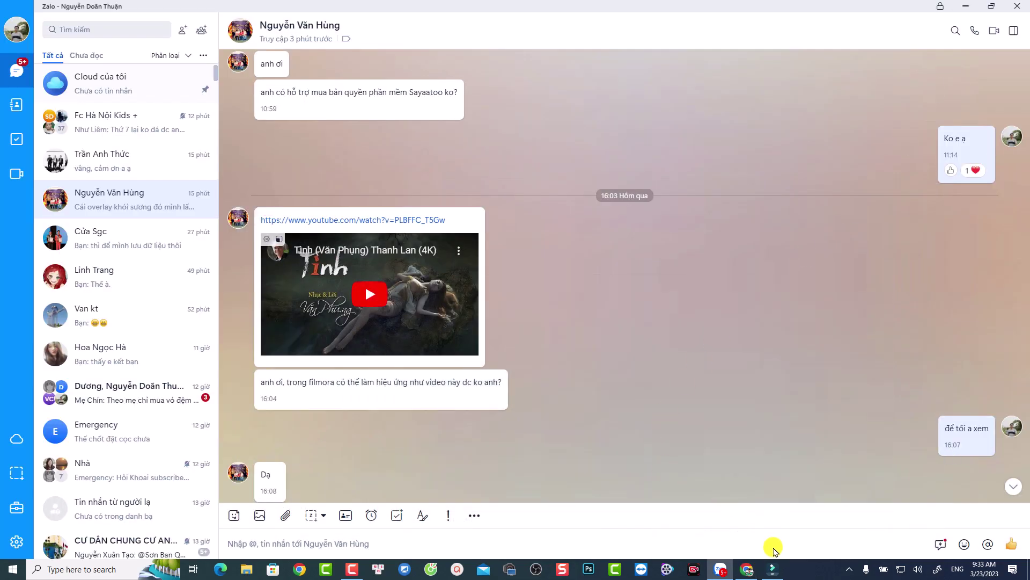
pyautogui.click(772, 569)
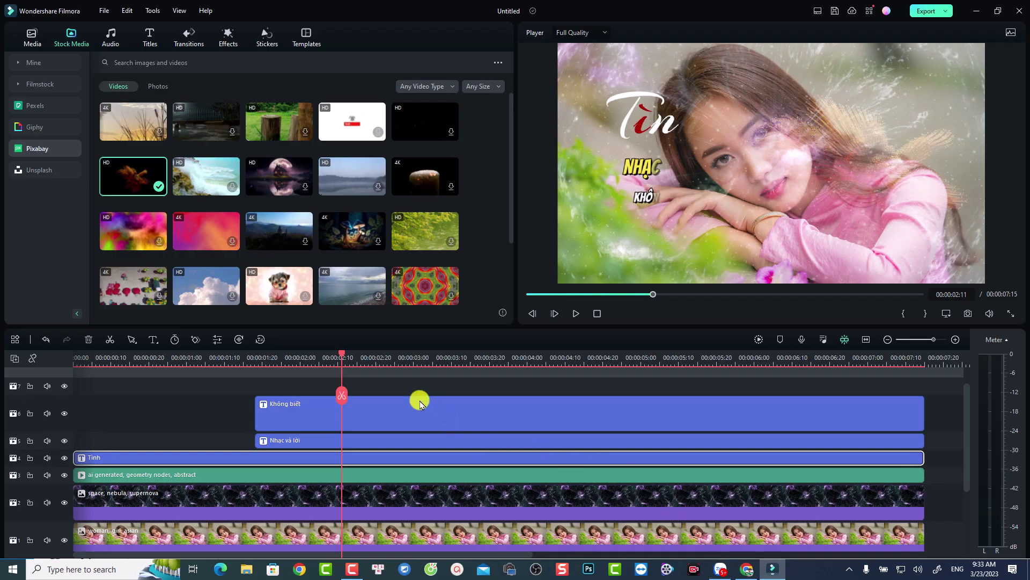
# Play through the example project and examine its title, overlay and image layers on the timeline.
pyautogui.scroll(-2, 462, 428)
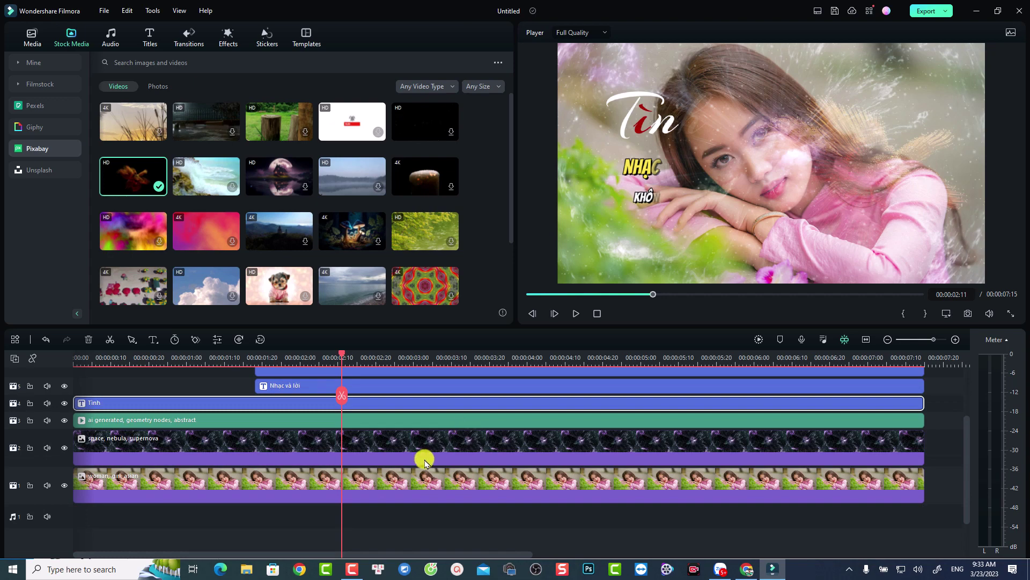
pyautogui.scroll(2, 425, 457)
pyautogui.click(103, 359)
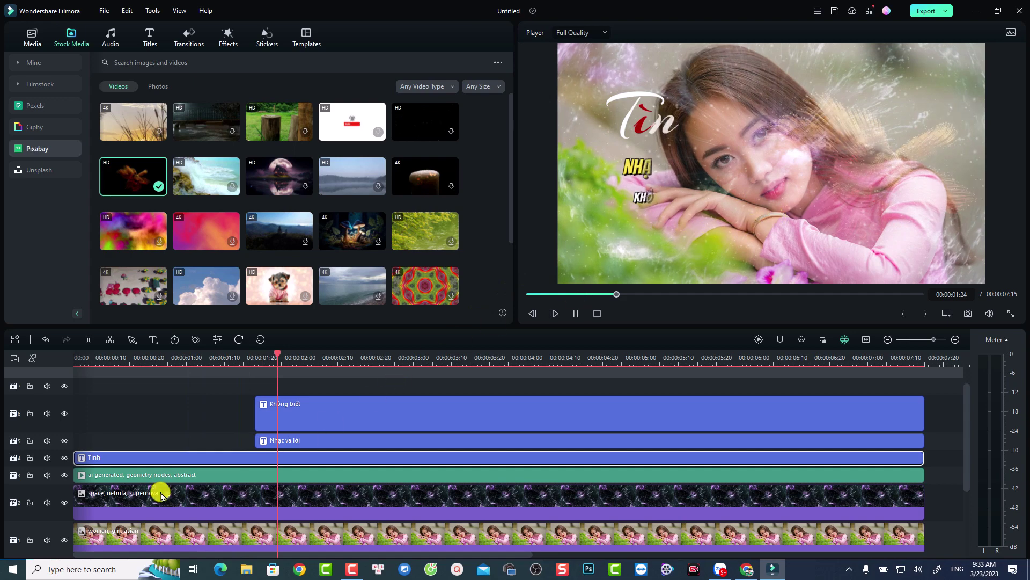
pyautogui.click(161, 493)
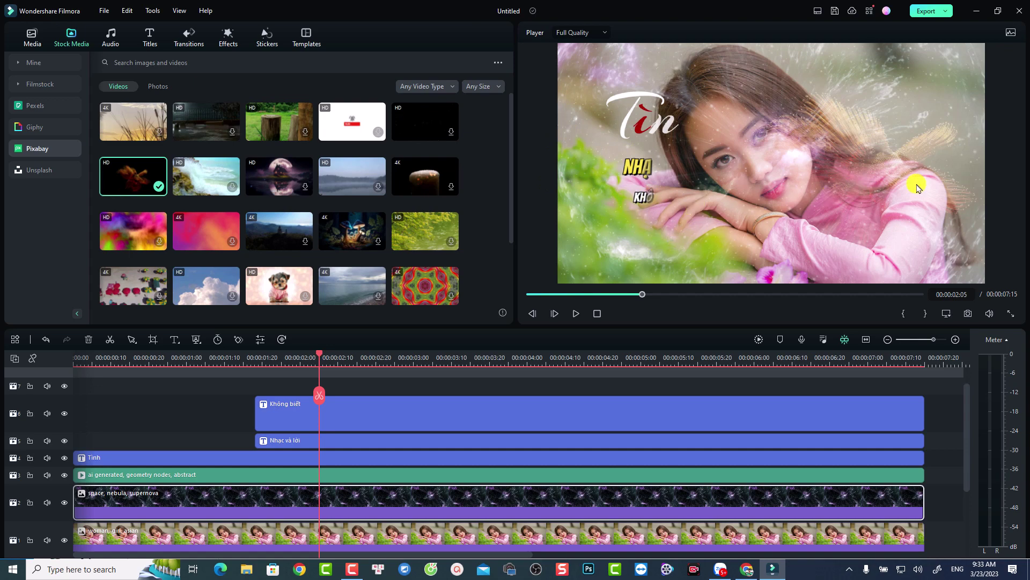
pyautogui.press('space')
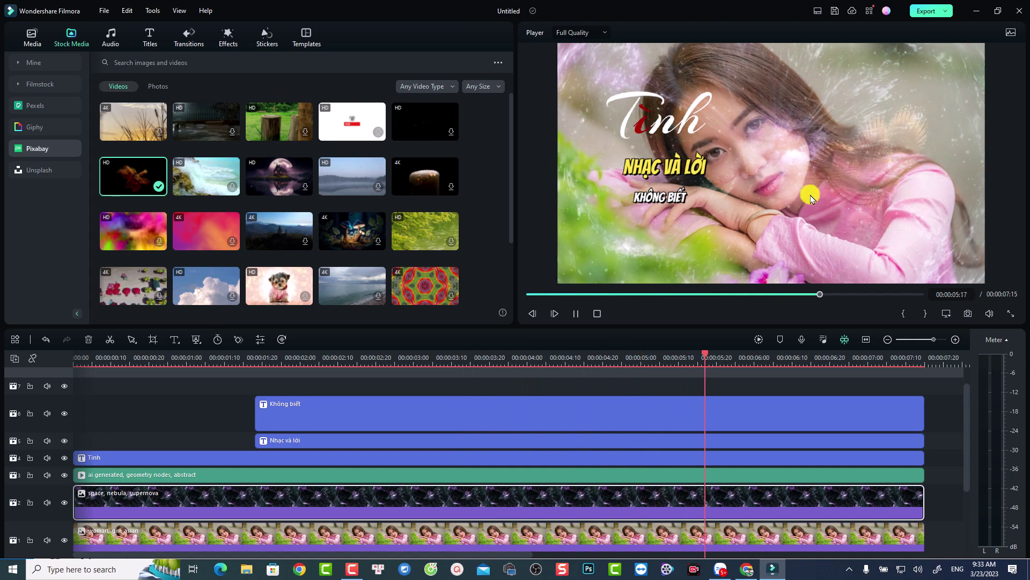
pyautogui.press('space')
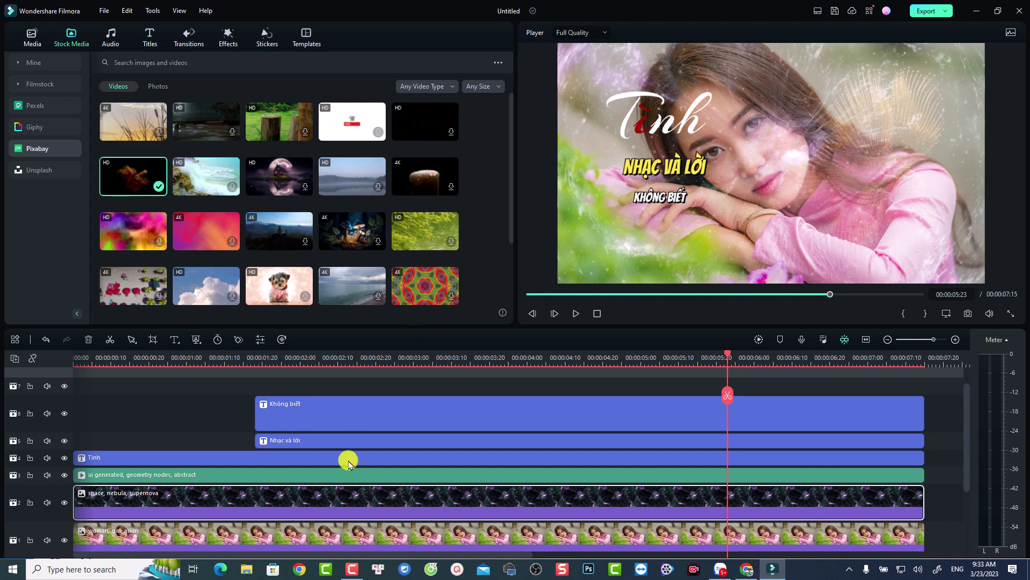
# Save the example project under the file name "Video vi du2" in the Backup folder.
pyautogui.hotkey('ctrl', 's')
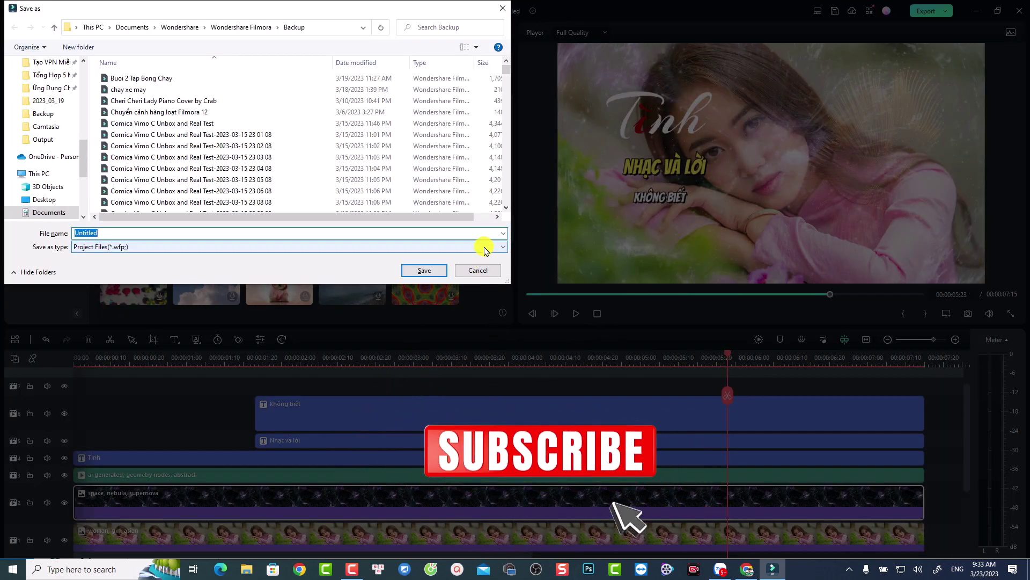
pyautogui.press('BackSpace')
pyautogui.write('Vid')
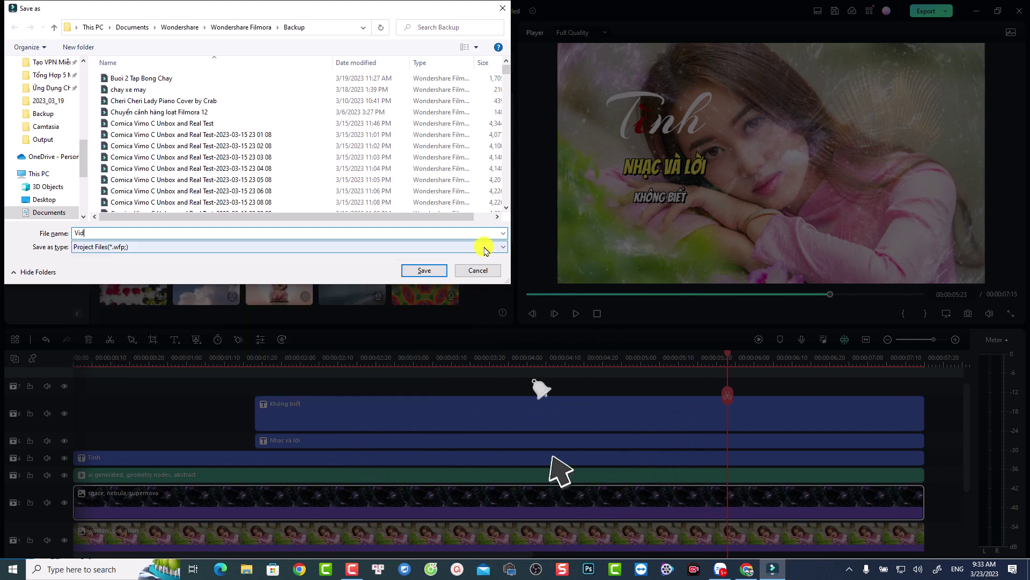
pyautogui.write('eo vi du2')
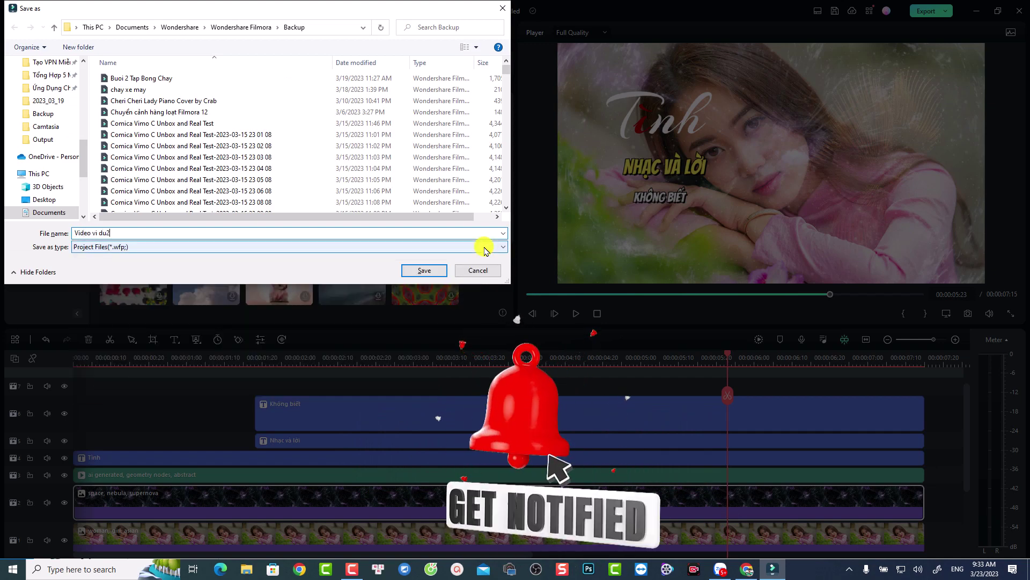
pyautogui.click(430, 270)
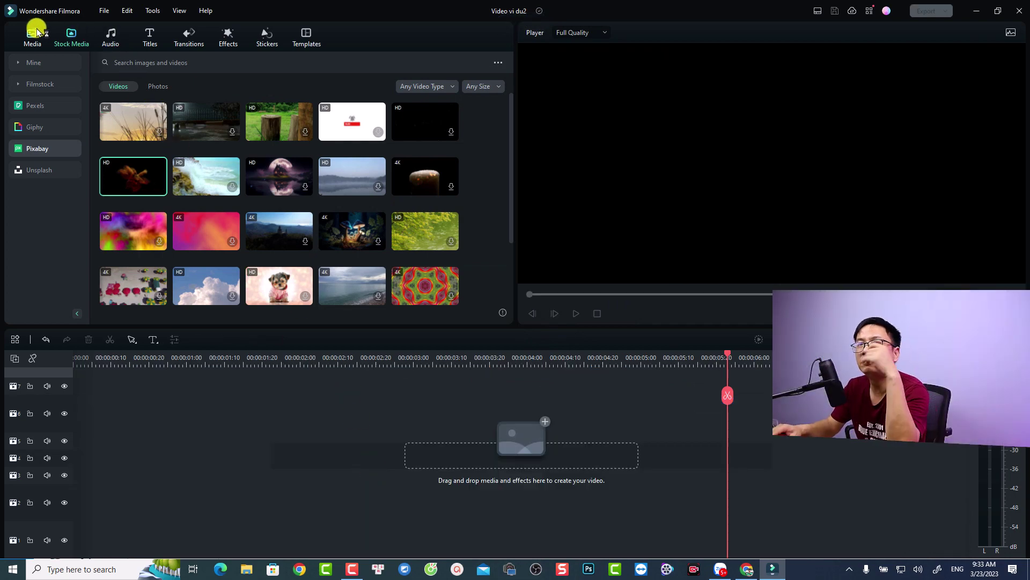
# Create a new empty project with the 16:9 (Widescreen) aspect ratio.
pyautogui.click(36, 42)
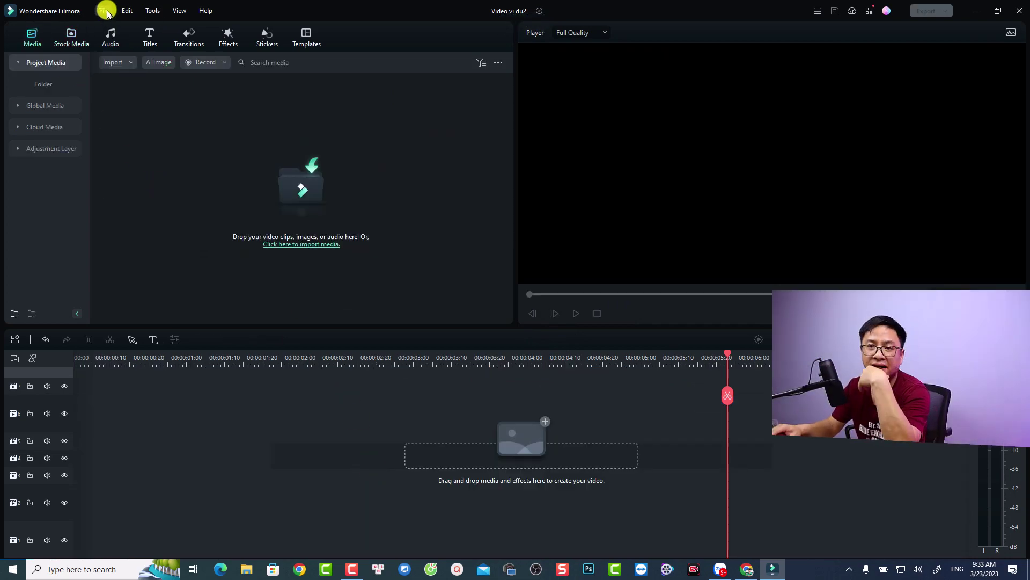
pyautogui.click(106, 10)
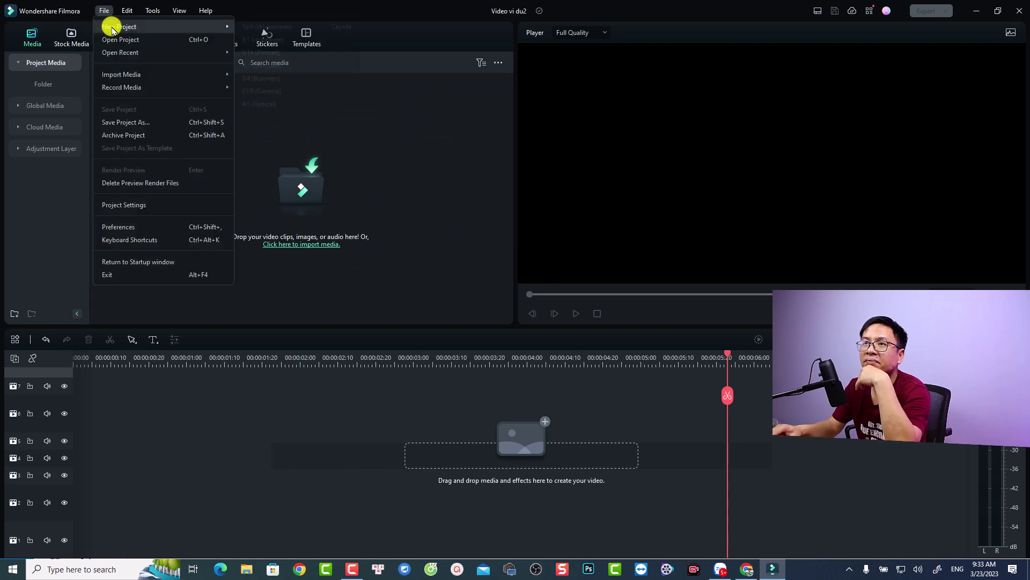
pyautogui.moveTo(113, 28)
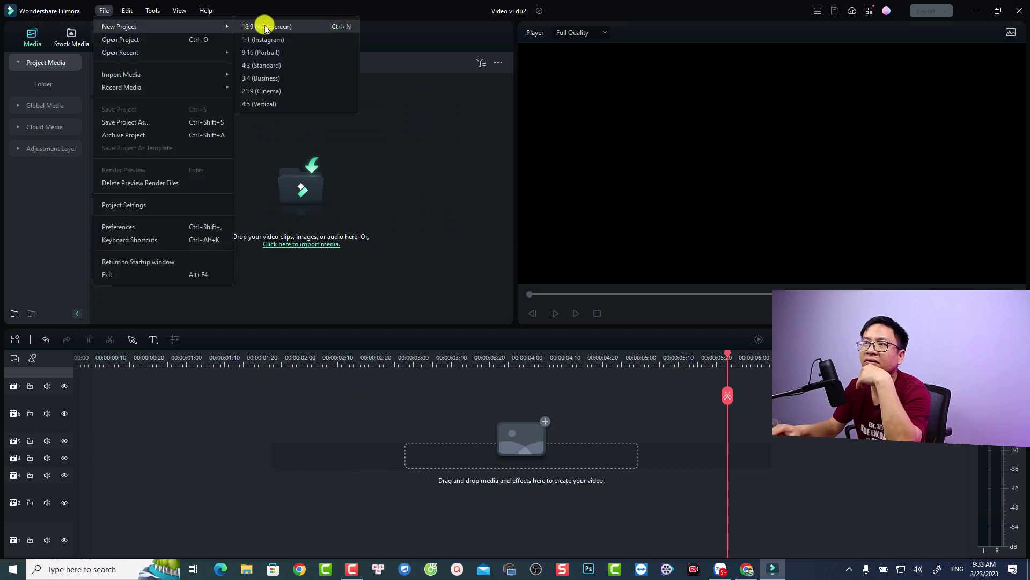
pyautogui.click(266, 27)
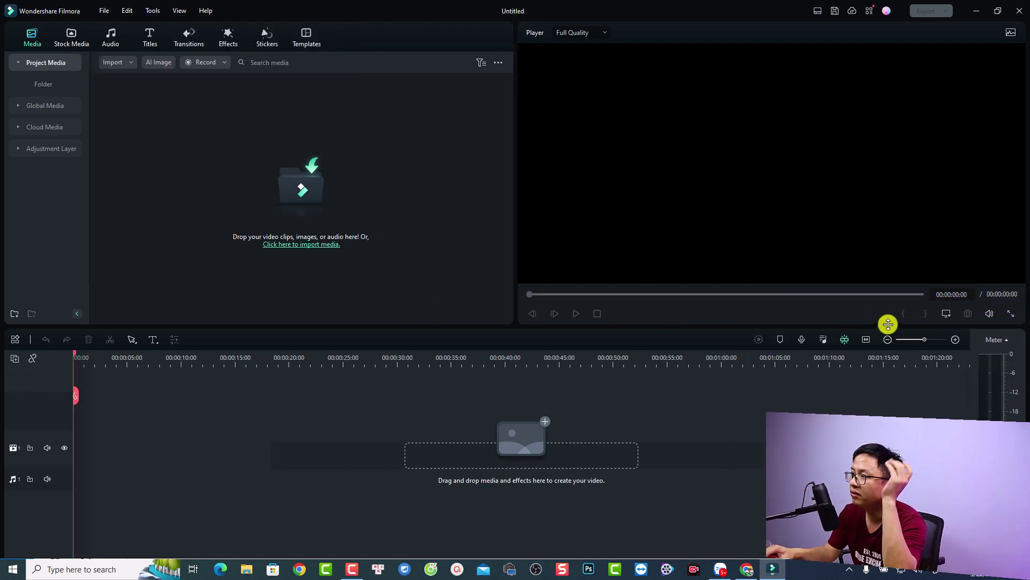
# Set the project's frame rate to 30 fps, keeping 16:9 at 1920x1080 (Full HD).
pyautogui.click(946, 314)
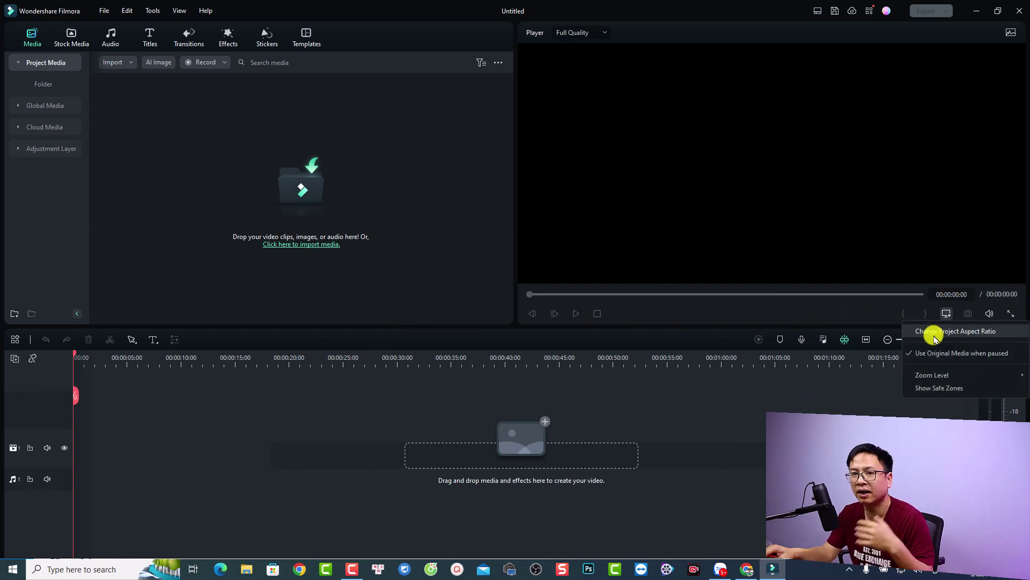
pyautogui.click(935, 333)
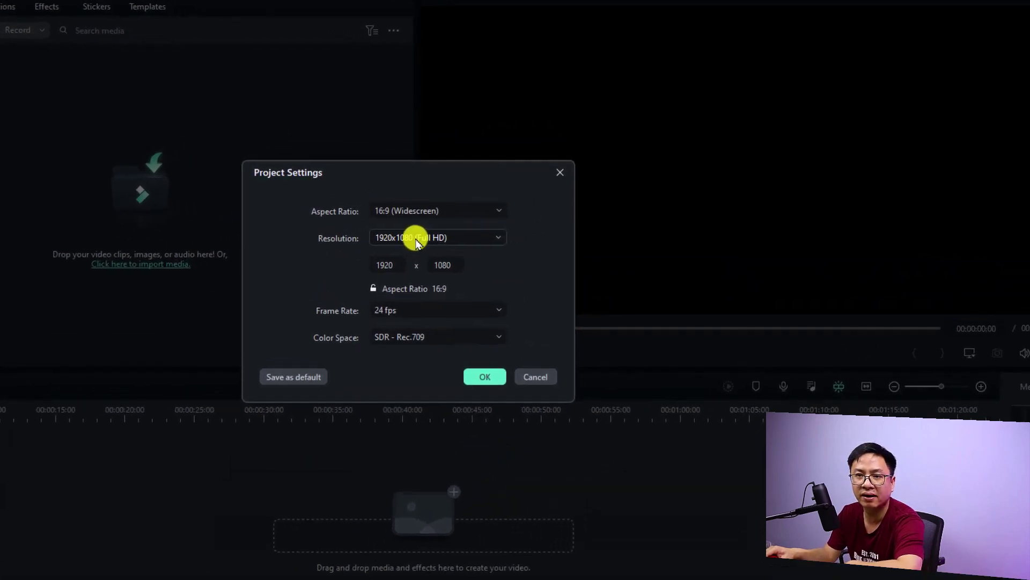
pyautogui.click(401, 313)
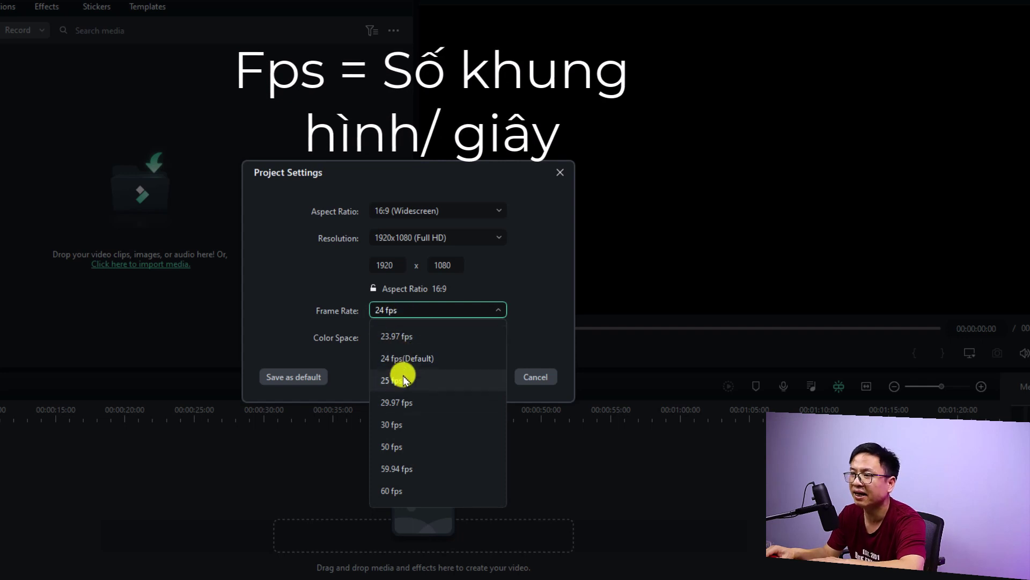
pyautogui.click(397, 425)
pyautogui.click(494, 377)
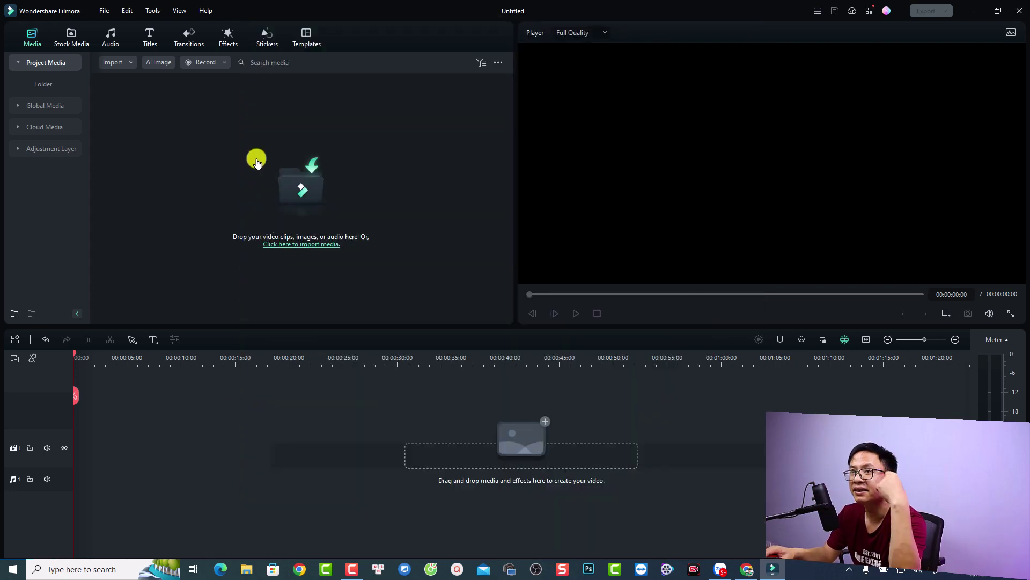
# Search the Pexels stock photos for "beatiful woman" and filter them to landscape orientation.
pyautogui.click(65, 39)
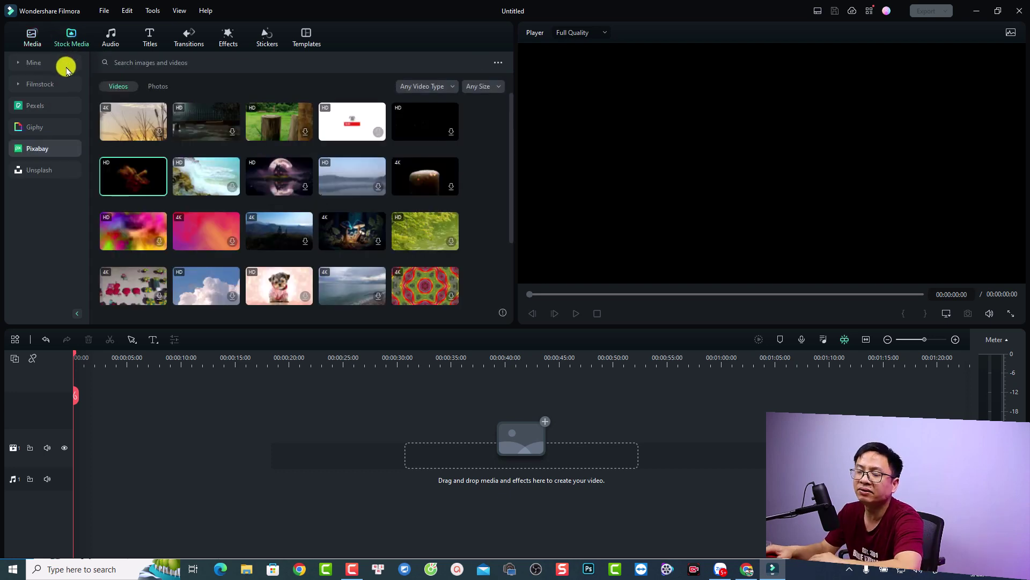
pyautogui.click(32, 107)
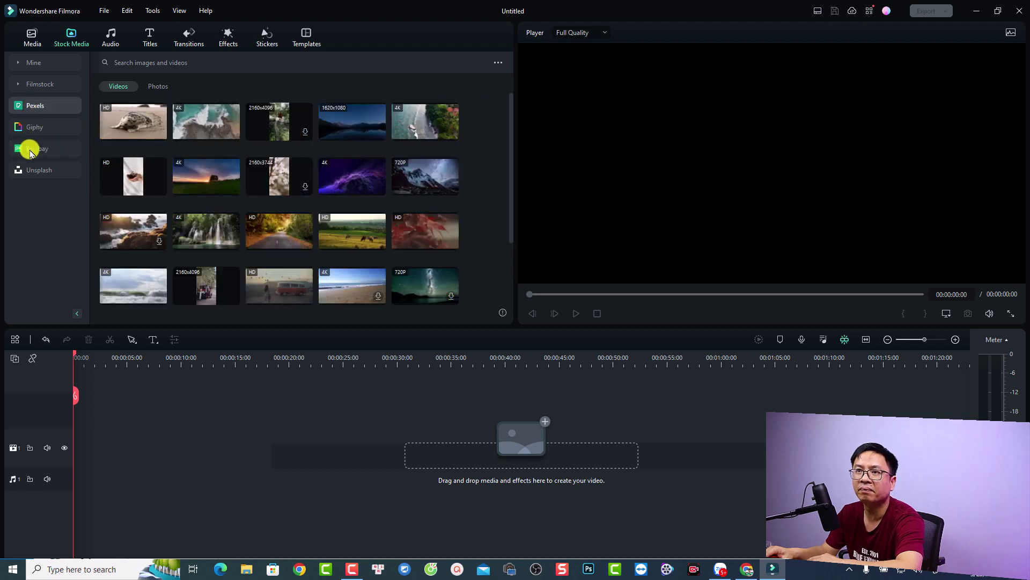
pyautogui.click(30, 150)
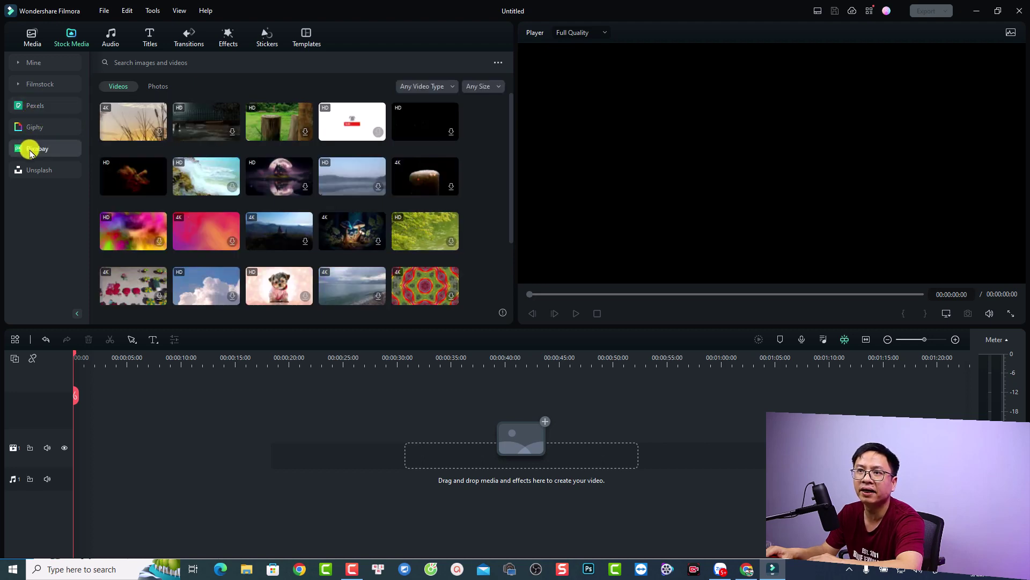
pyautogui.click(29, 108)
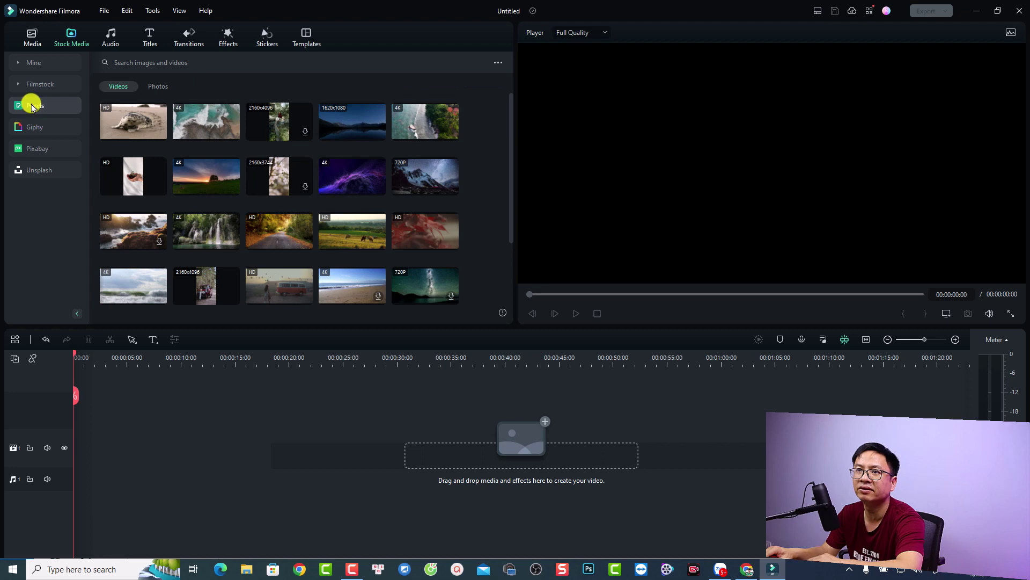
pyautogui.click(156, 87)
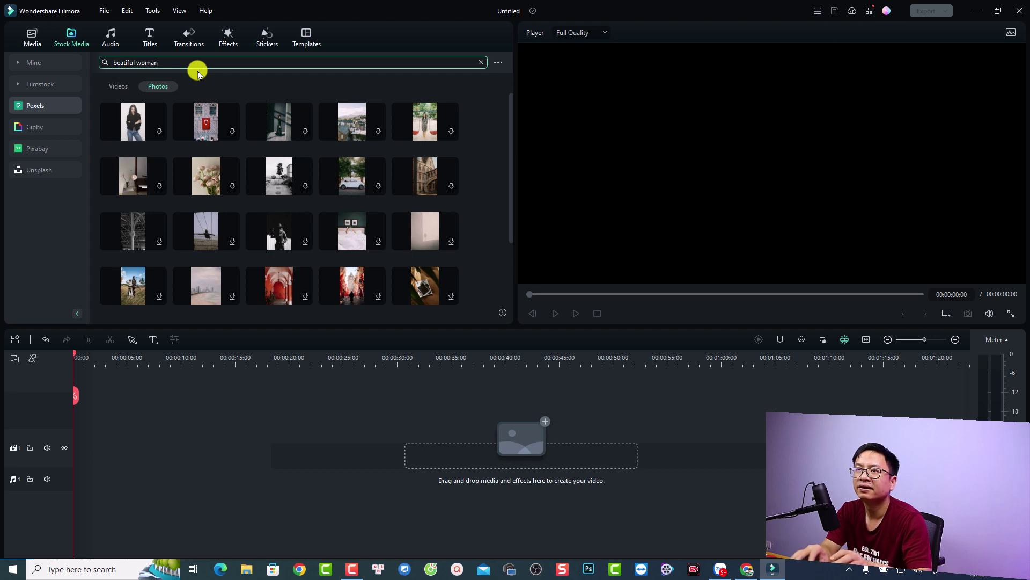
pyautogui.press('Return')
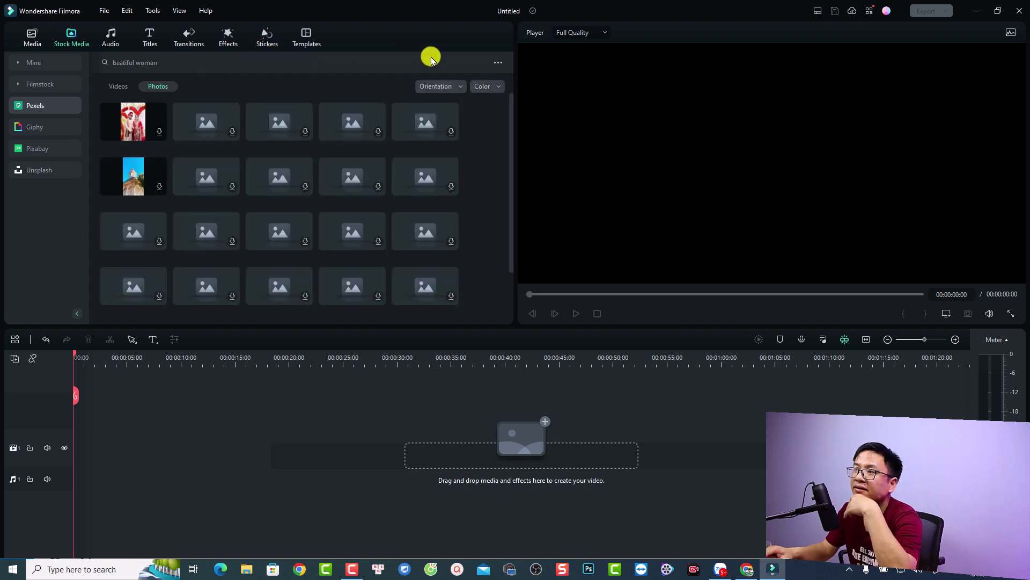
pyautogui.click(457, 87)
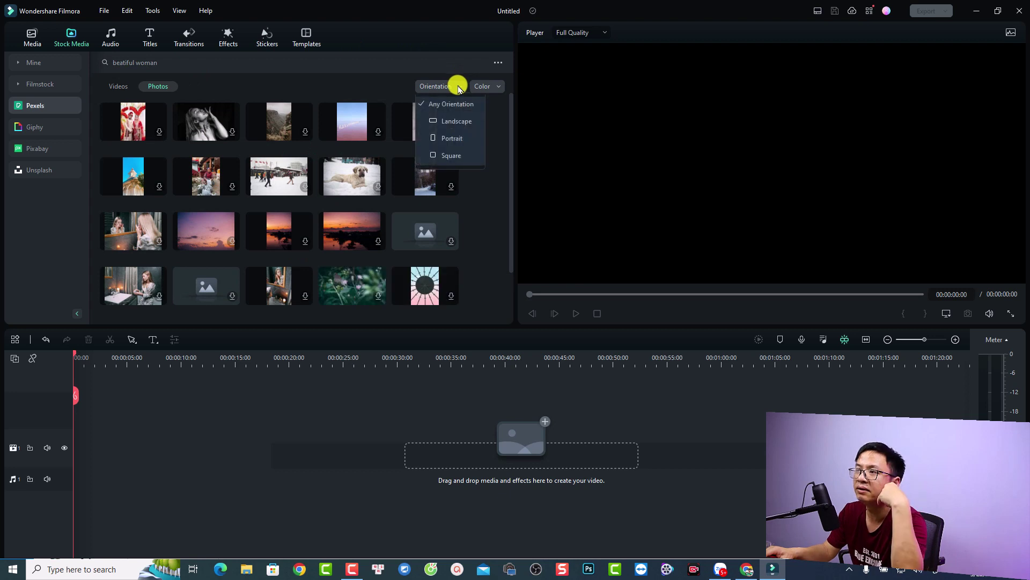
pyautogui.click(443, 121)
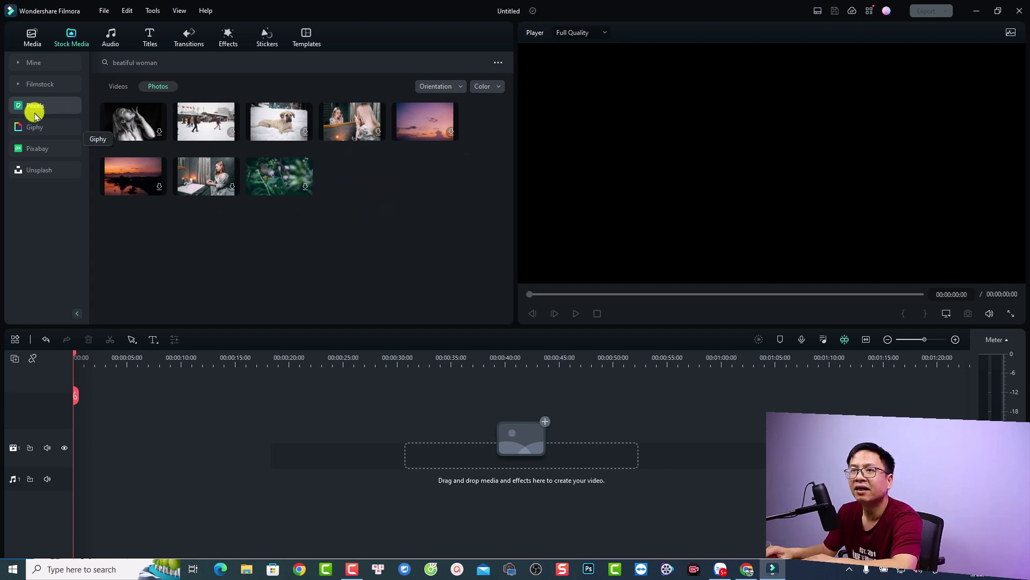
# Search the Pixabay stock photos for "beautiful woman", filtered to horizontal orientation, and look through the results.
pyautogui.click(32, 151)
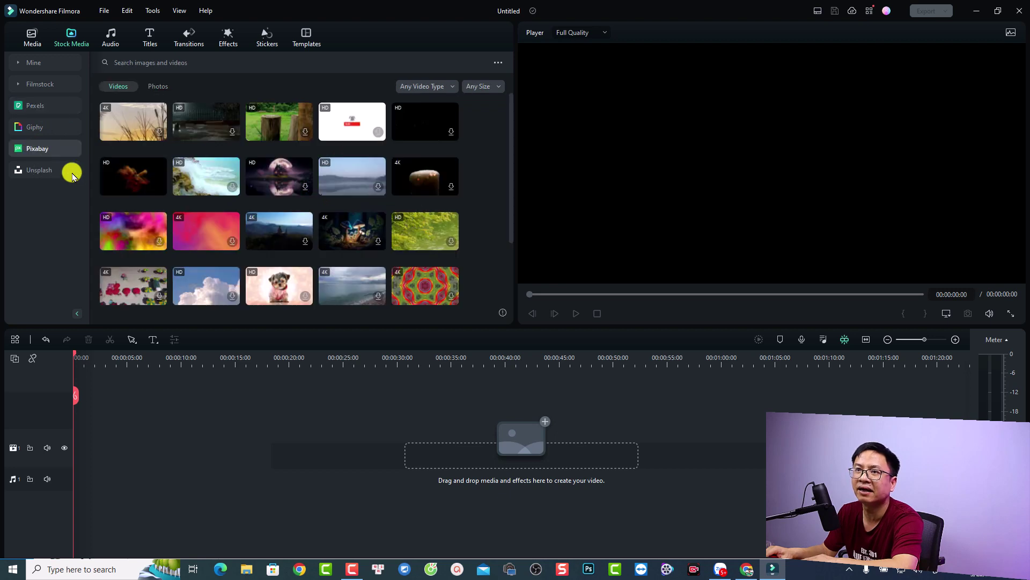
pyautogui.click(162, 87)
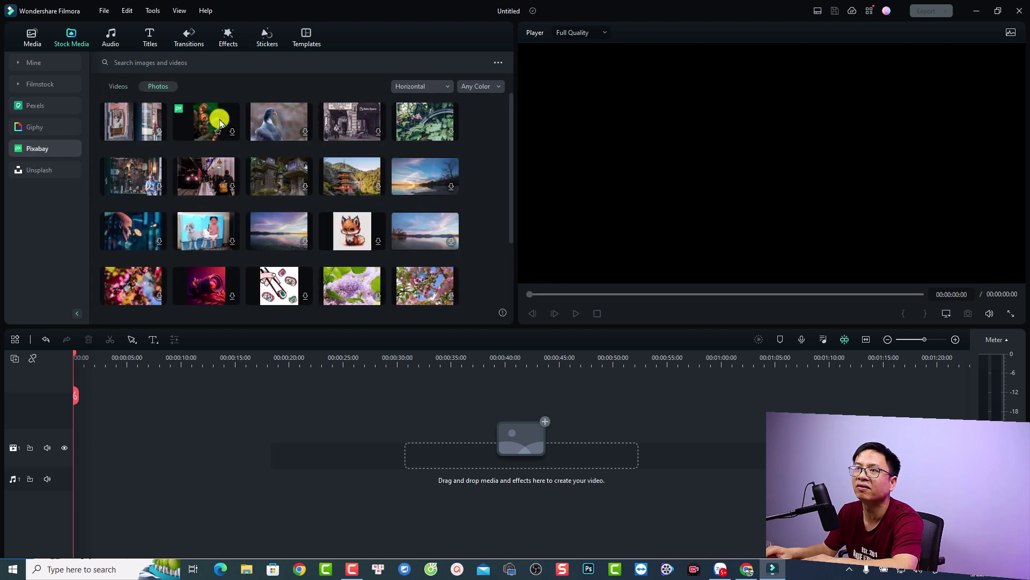
pyautogui.click(433, 88)
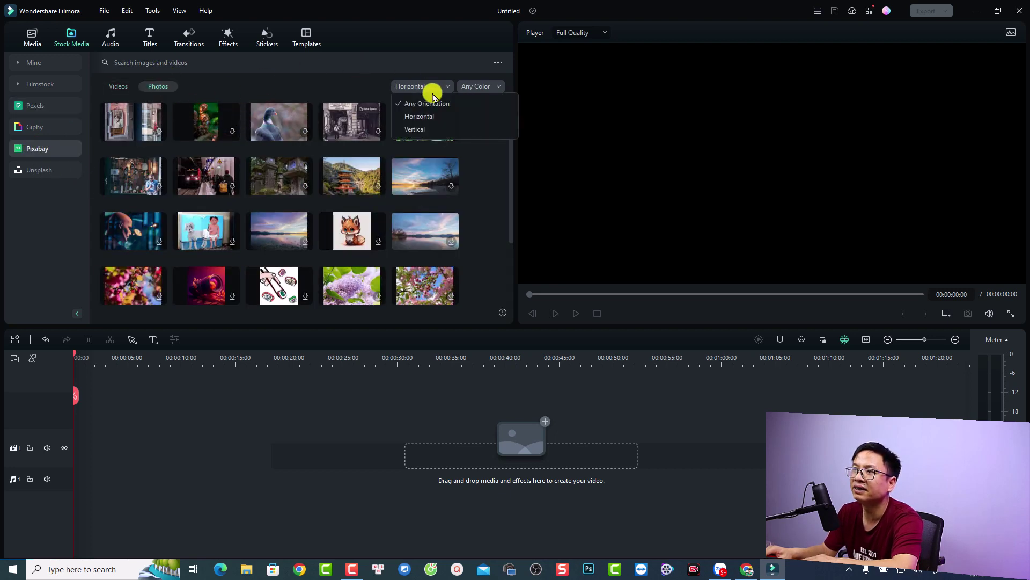
pyautogui.click(412, 117)
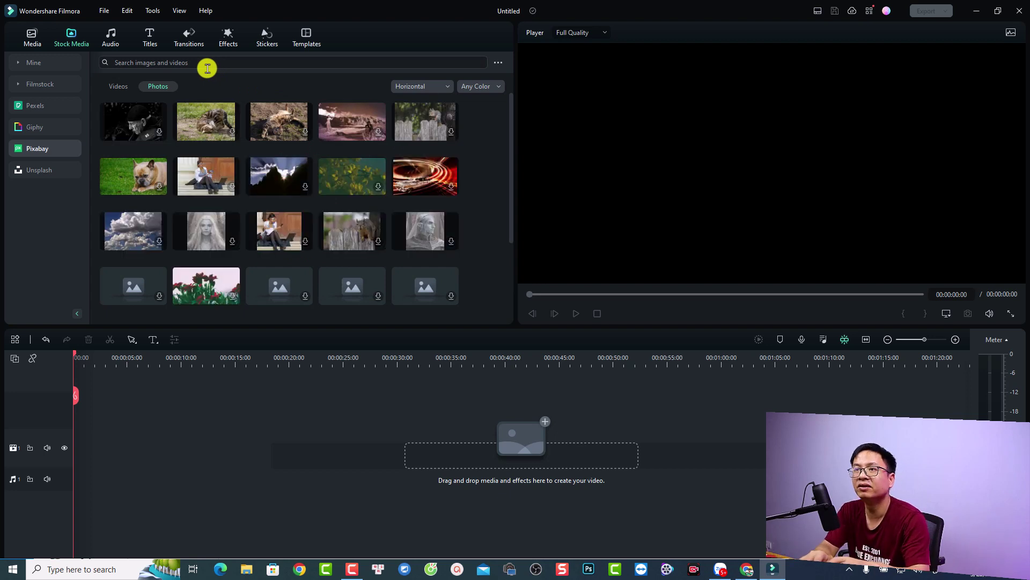
pyautogui.click(206, 67)
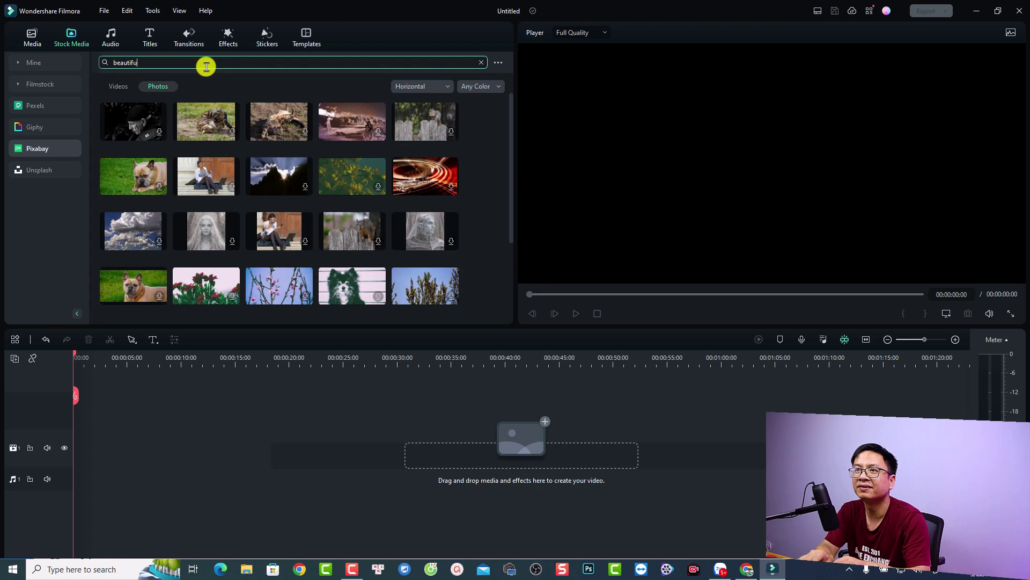
pyautogui.write('beautiful woma')
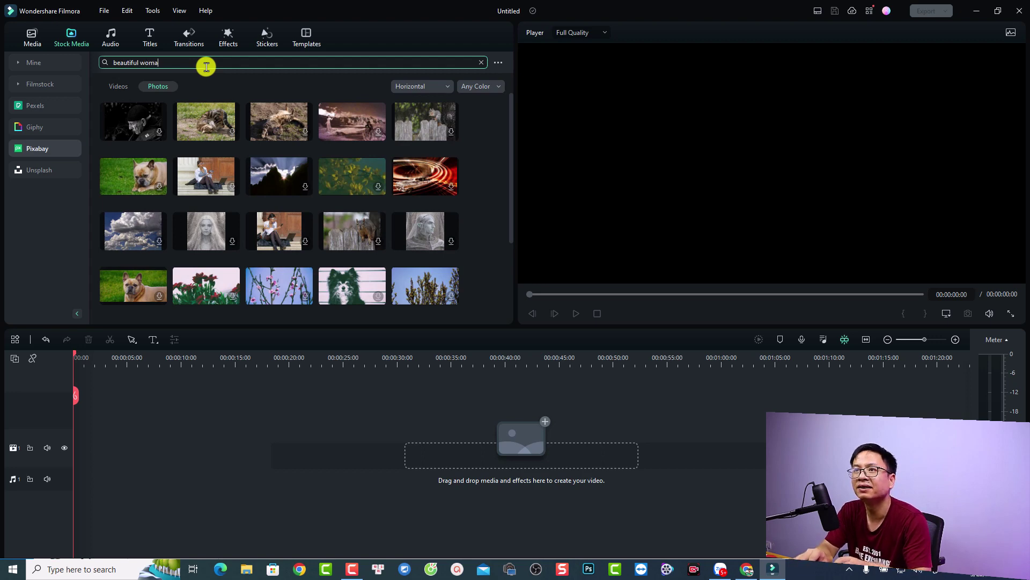
pyautogui.write('n')
pyautogui.press('Return')
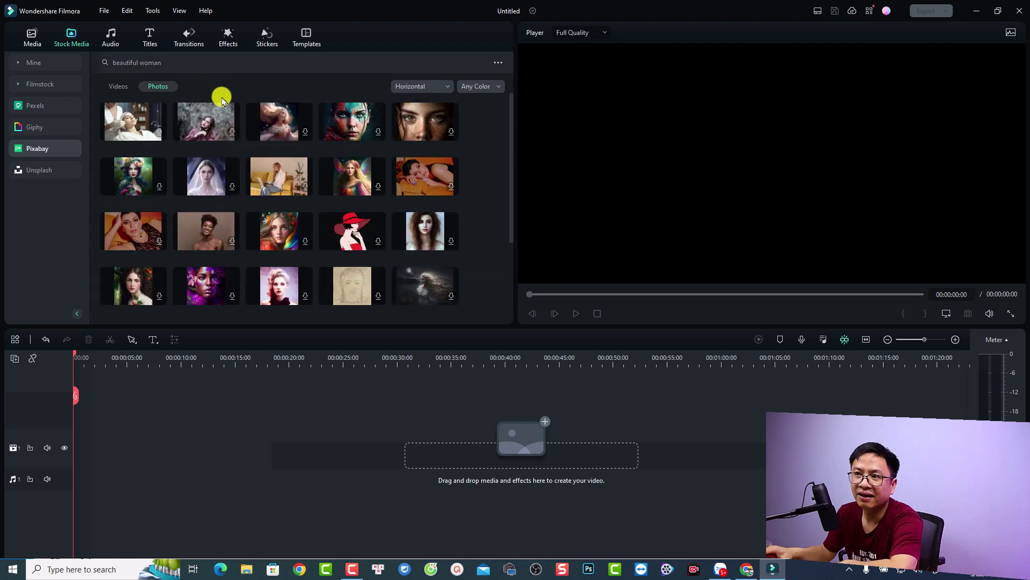
pyautogui.moveTo(508, 119); pyautogui.dragTo(506, 244)
pyautogui.moveTo(506, 264); pyautogui.dragTo(505, 280)
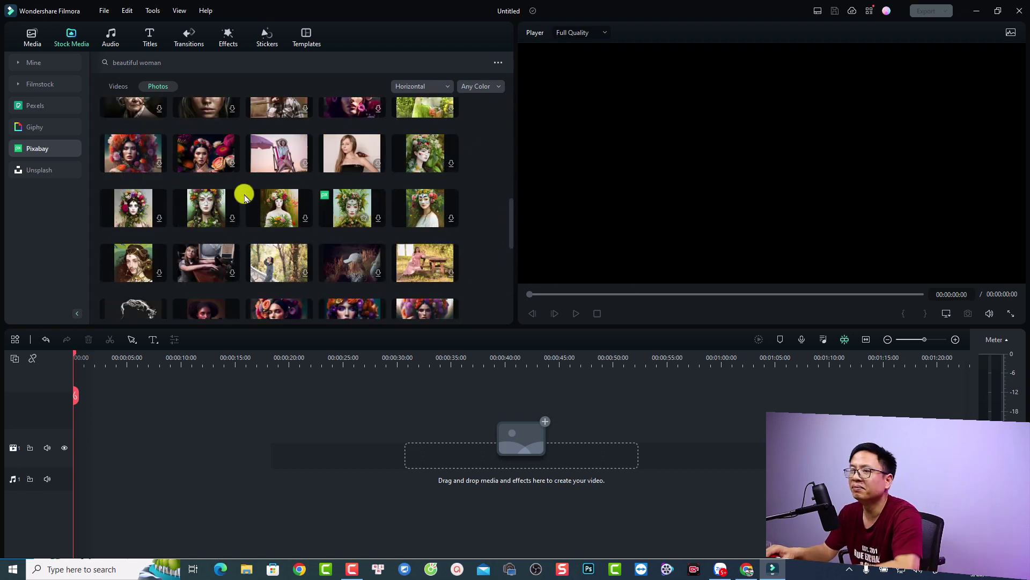
# Check the downloaded stock media and search Pixabay's horizontal photos for "galaxy".
pyautogui.click(18, 61)
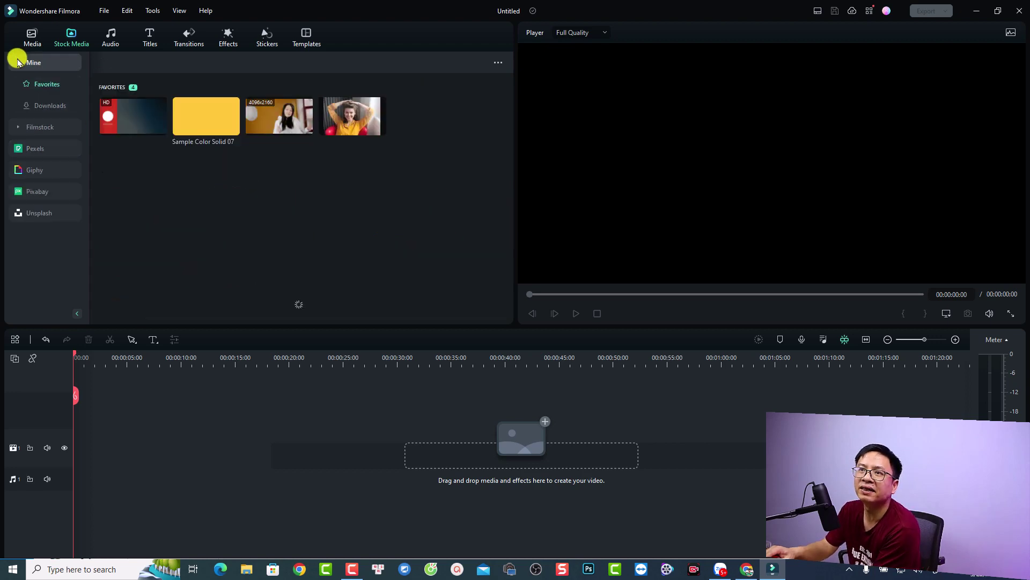
pyautogui.click(46, 104)
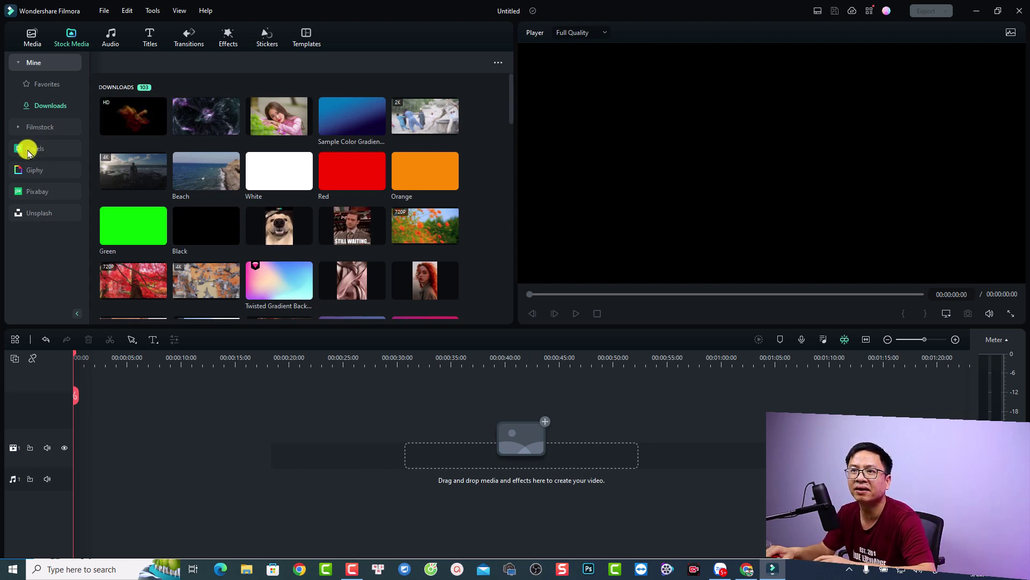
pyautogui.click(32, 192)
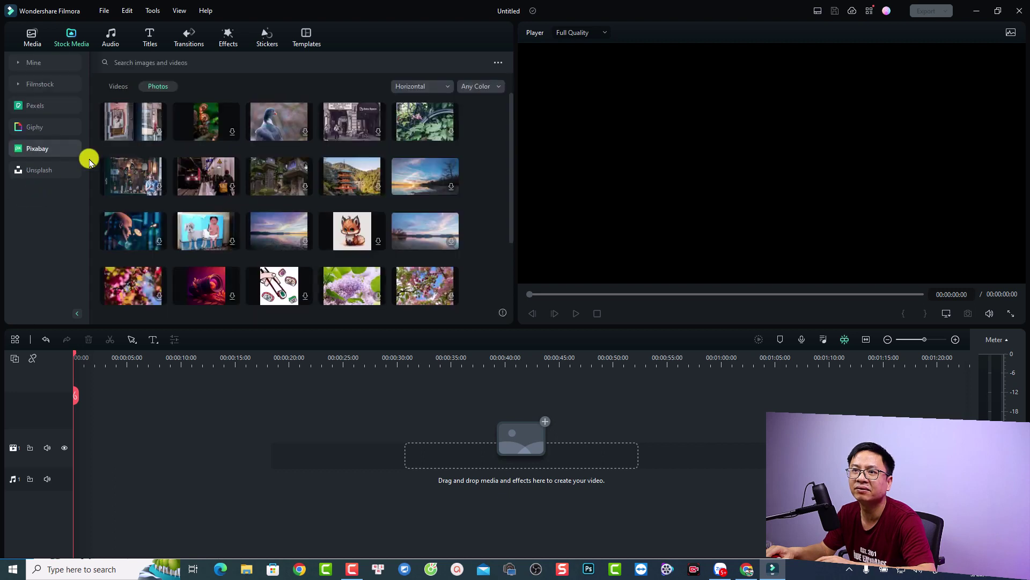
pyautogui.click(165, 62)
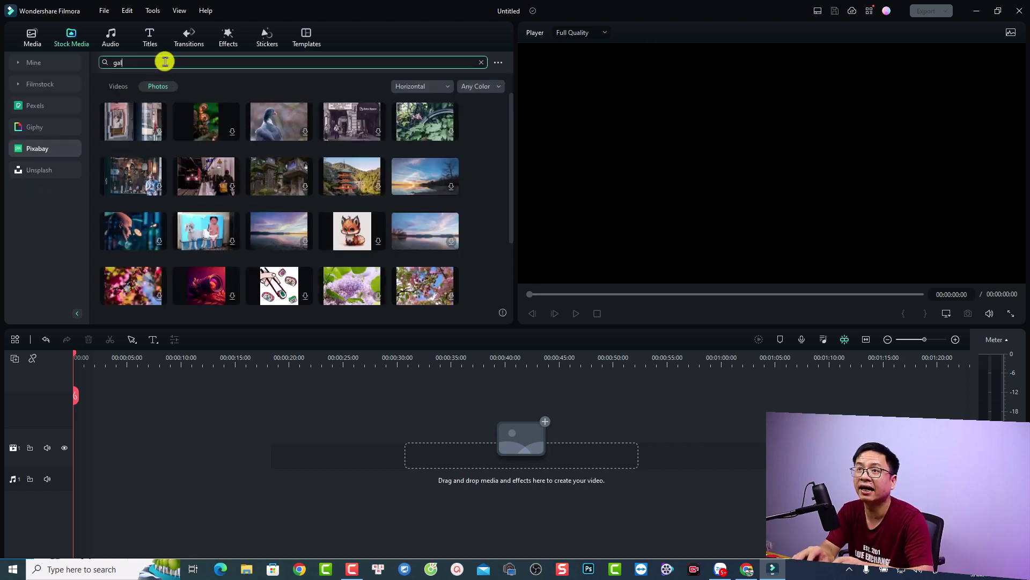
pyautogui.write('galaxy')
pyautogui.press('Return')
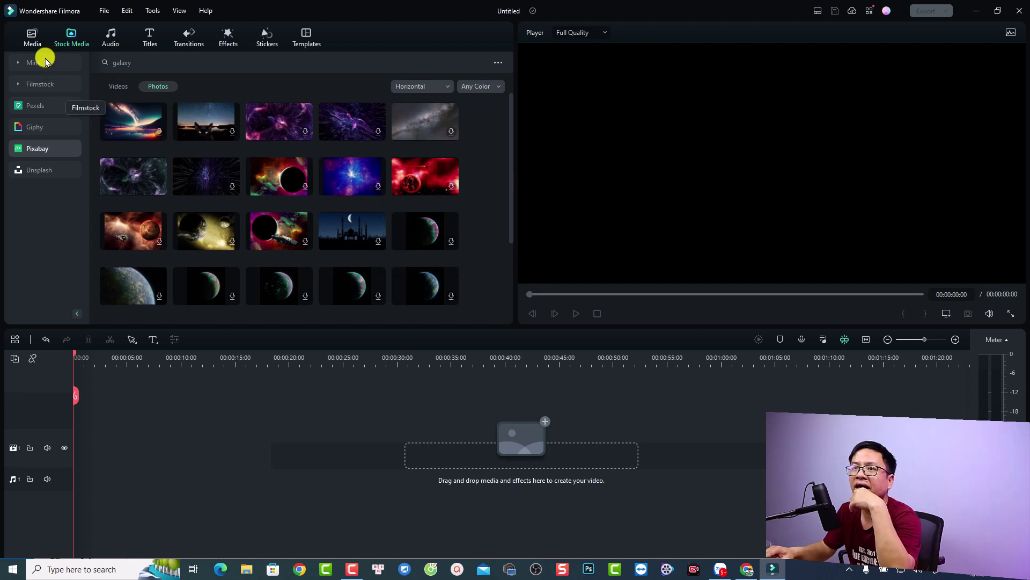
# Place the downloaded photo of the woman in pink at the start of video track 1.
pyautogui.click(24, 63)
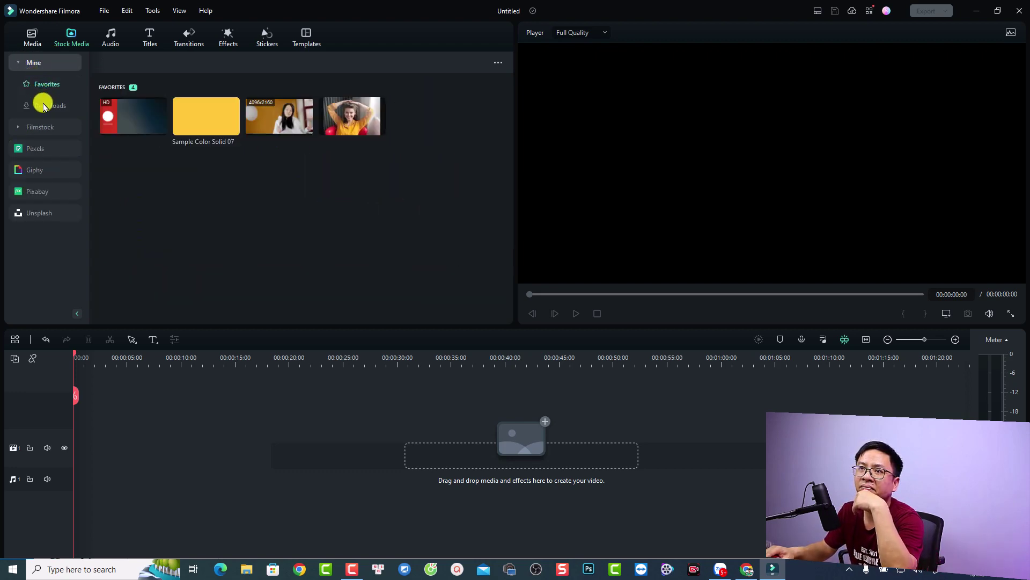
pyautogui.click(44, 106)
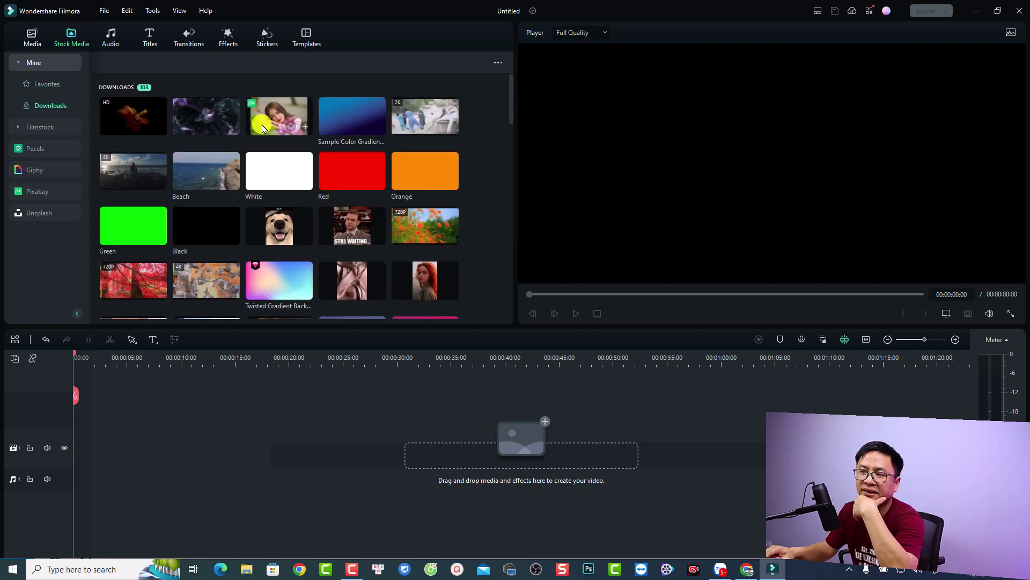
pyautogui.moveTo(263, 129); pyautogui.dragTo(75, 461)
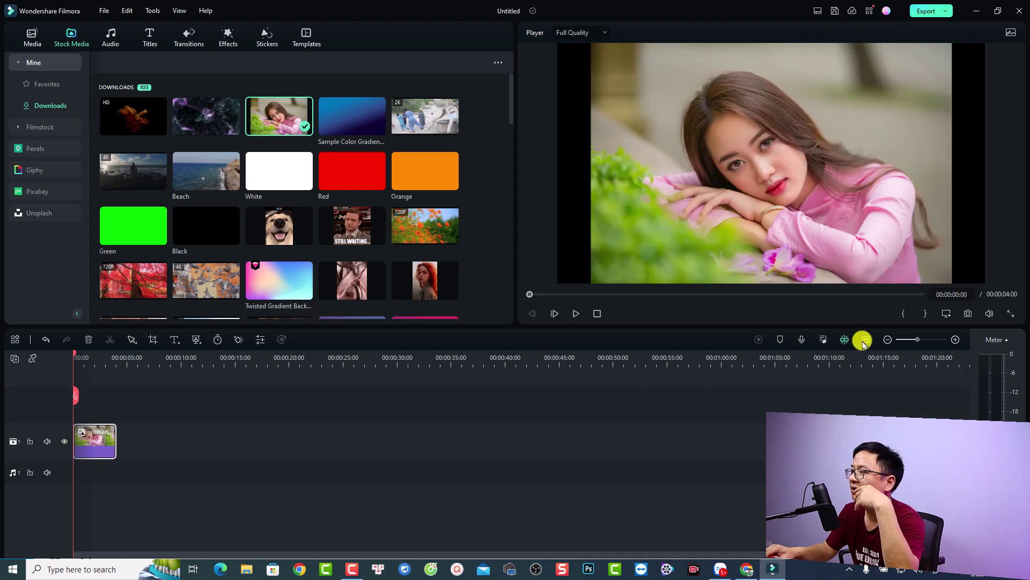
# Extend the end of the woman photo clip on the timeline to a duration of about 00:00:04:27.
pyautogui.click(865, 341)
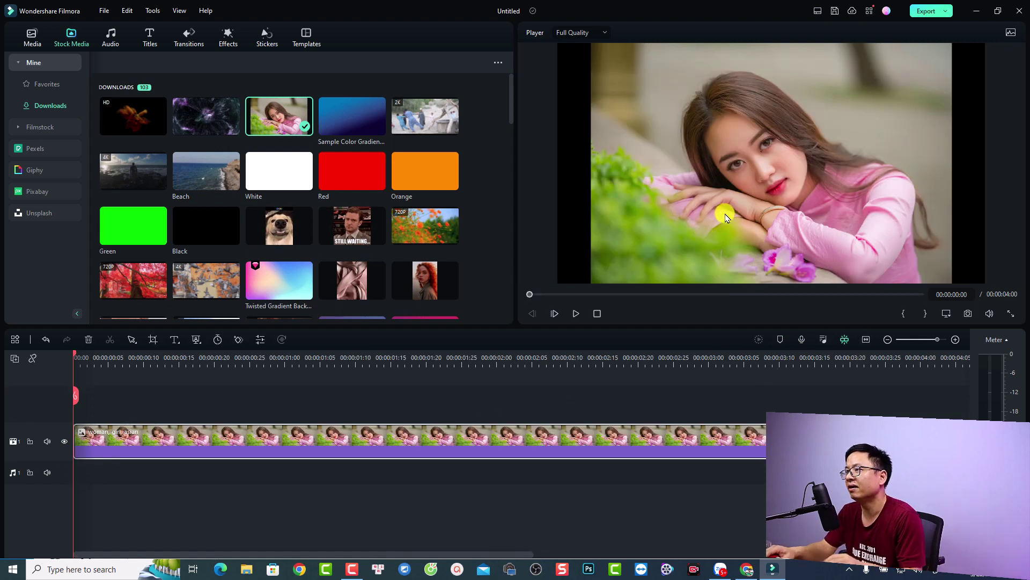
pyautogui.scroll(-2, 490, 436)
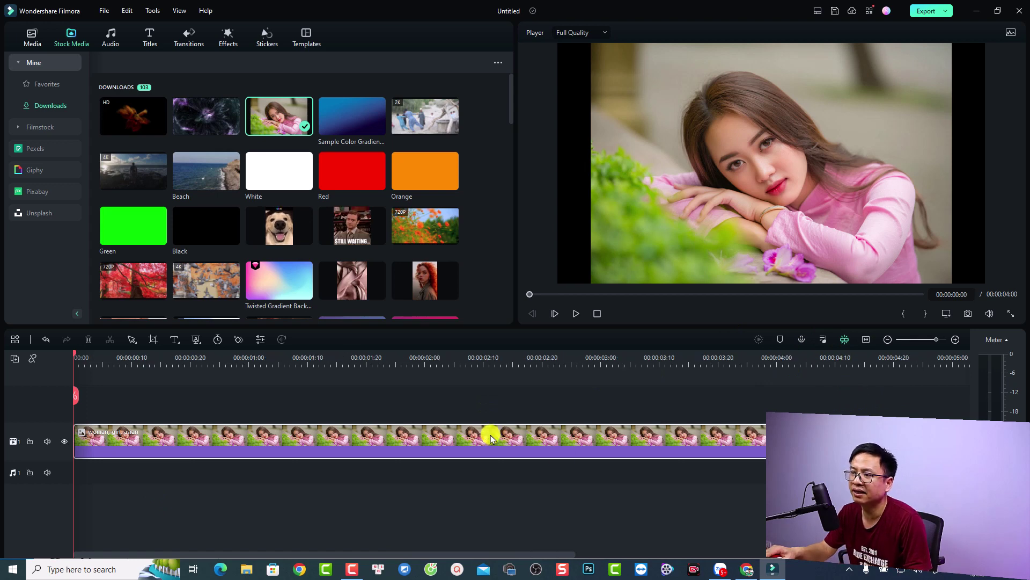
pyautogui.scroll(-3, 451, 441)
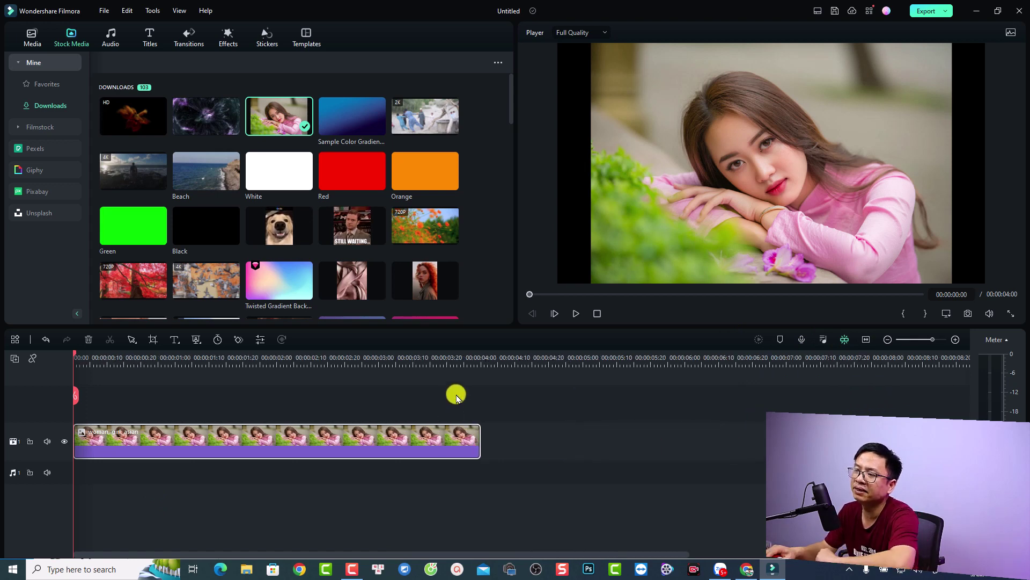
pyautogui.click(480, 358)
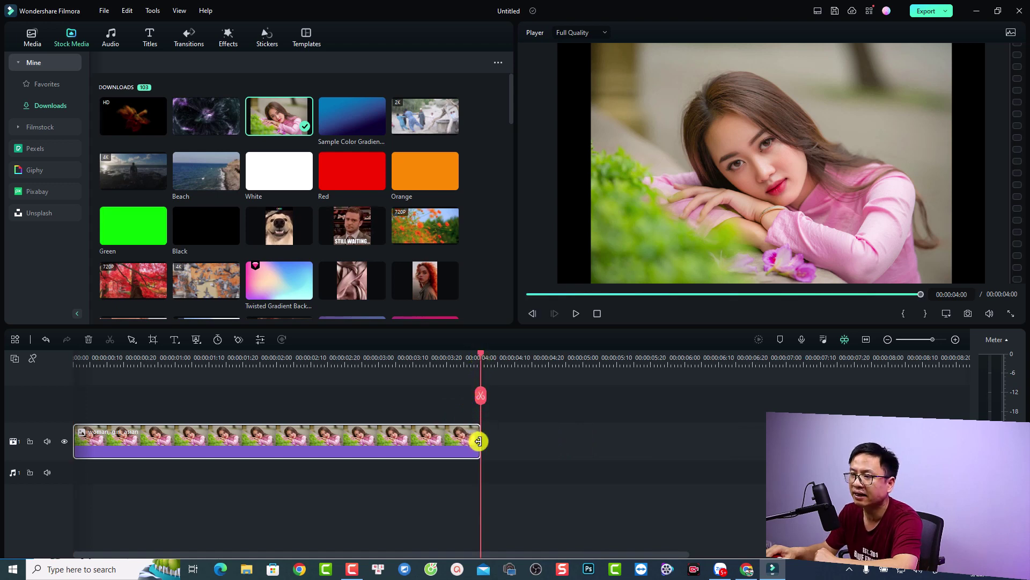
pyautogui.moveTo(479, 441); pyautogui.dragTo(572, 444)
# Set the woman photo clip's duration to 00:00:10:00.
pyautogui.rightClick(501, 437)
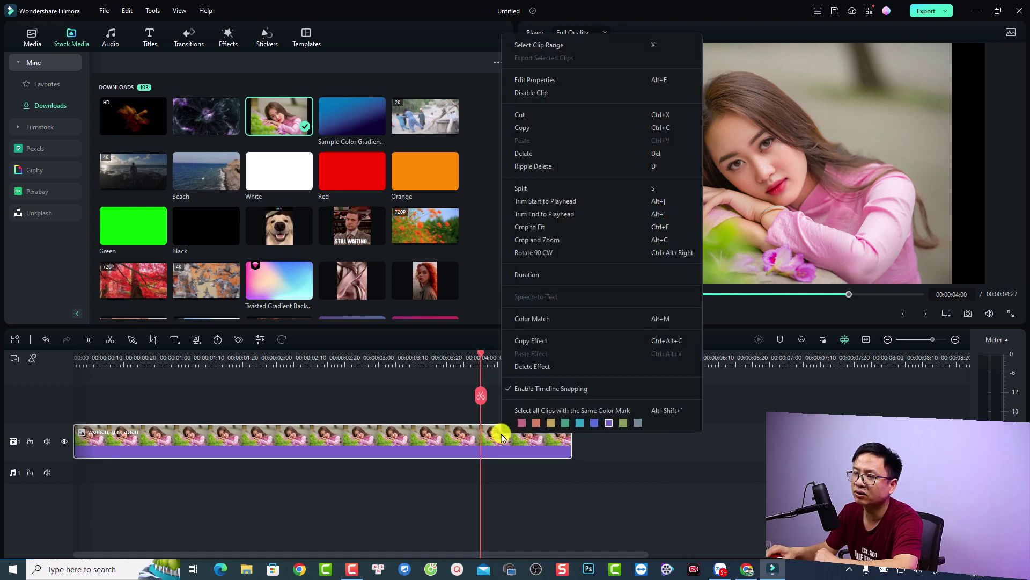
pyautogui.click(527, 275)
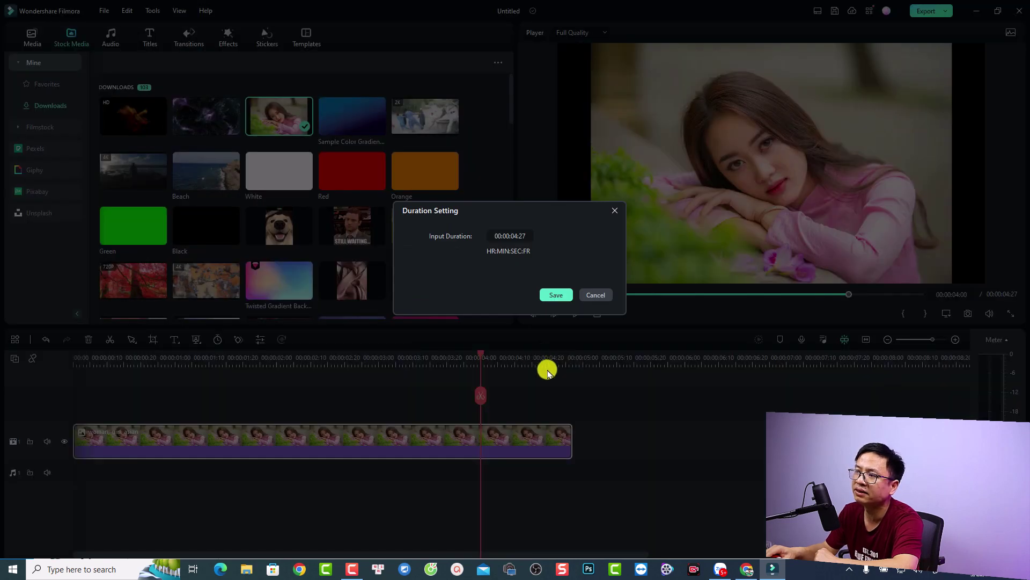
pyautogui.click(516, 235)
pyautogui.click(518, 235)
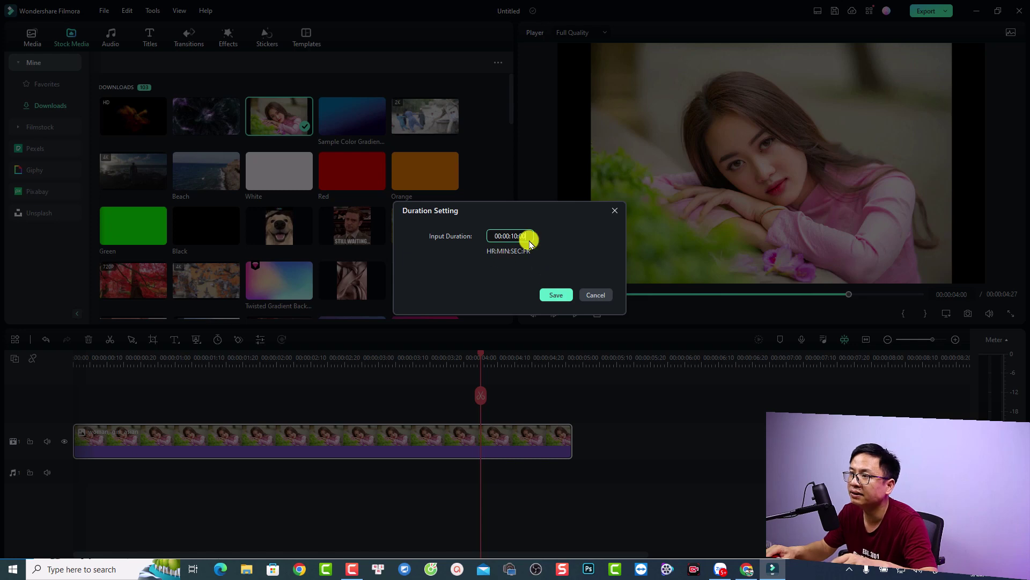
pyautogui.click(556, 297)
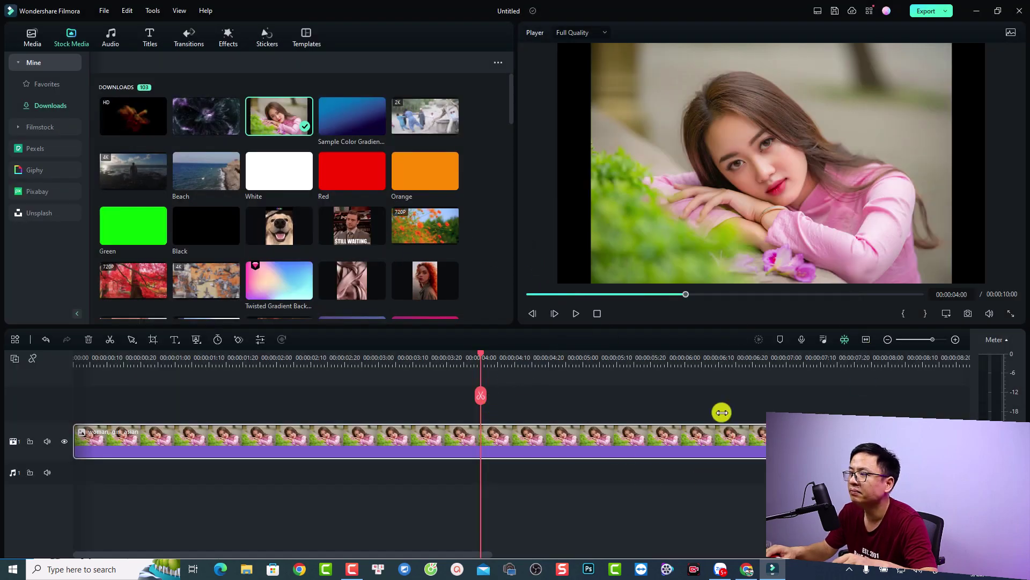
# Give the woman photo clip a Pan & Zoom movement with a 16:9 frame ratio.
pyautogui.click(866, 341)
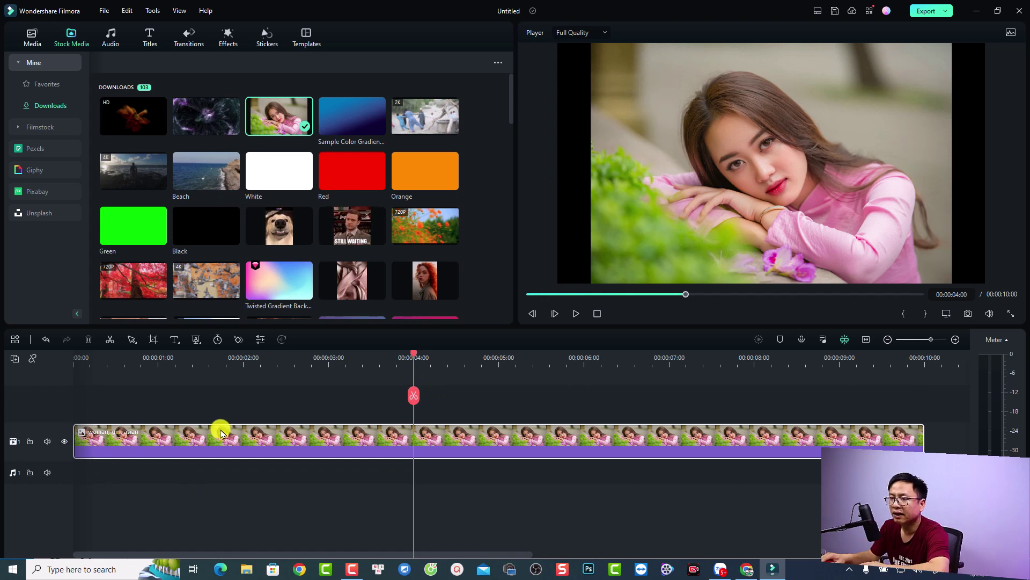
pyautogui.click(153, 341)
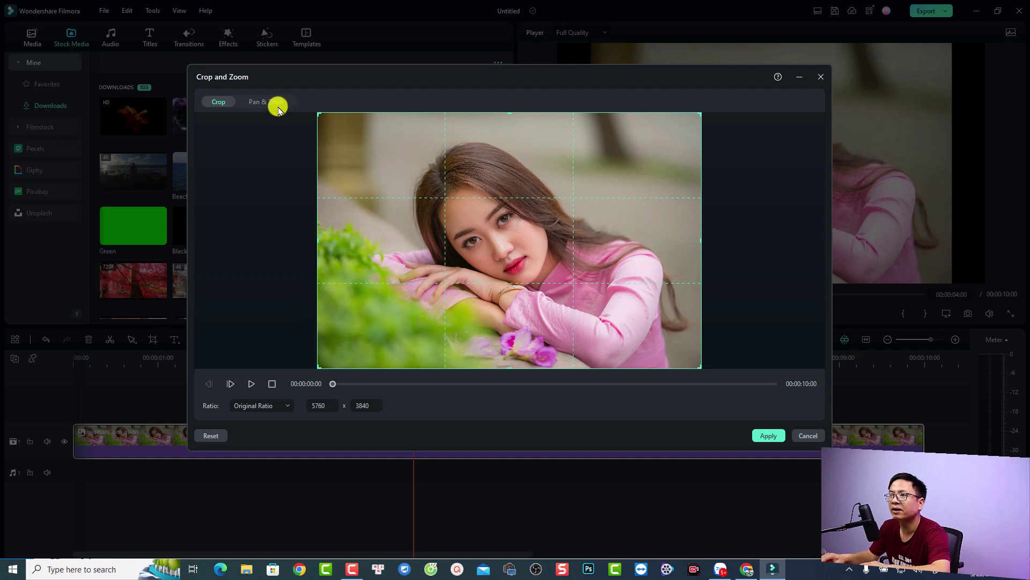
pyautogui.click(274, 102)
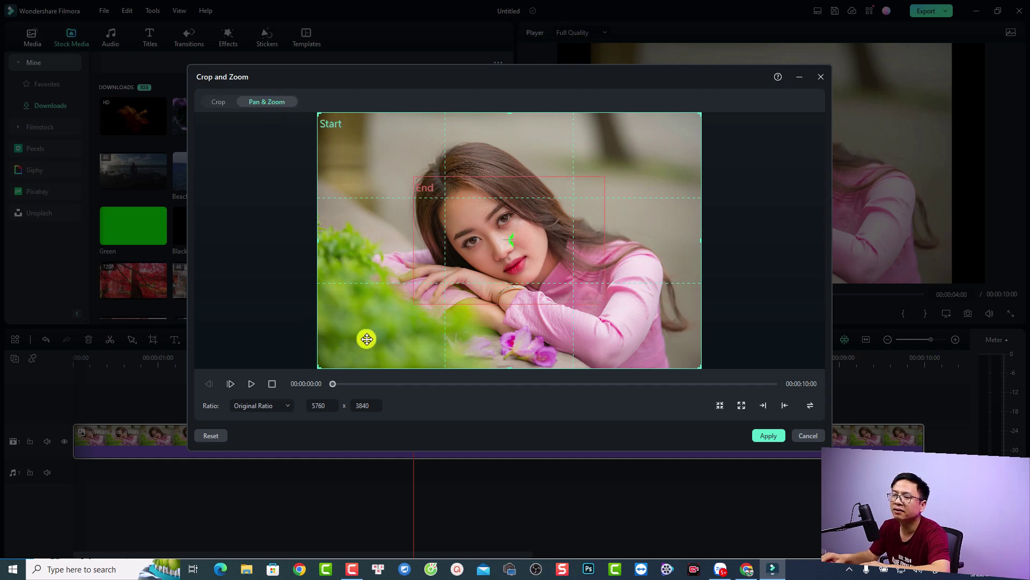
pyautogui.click(252, 407)
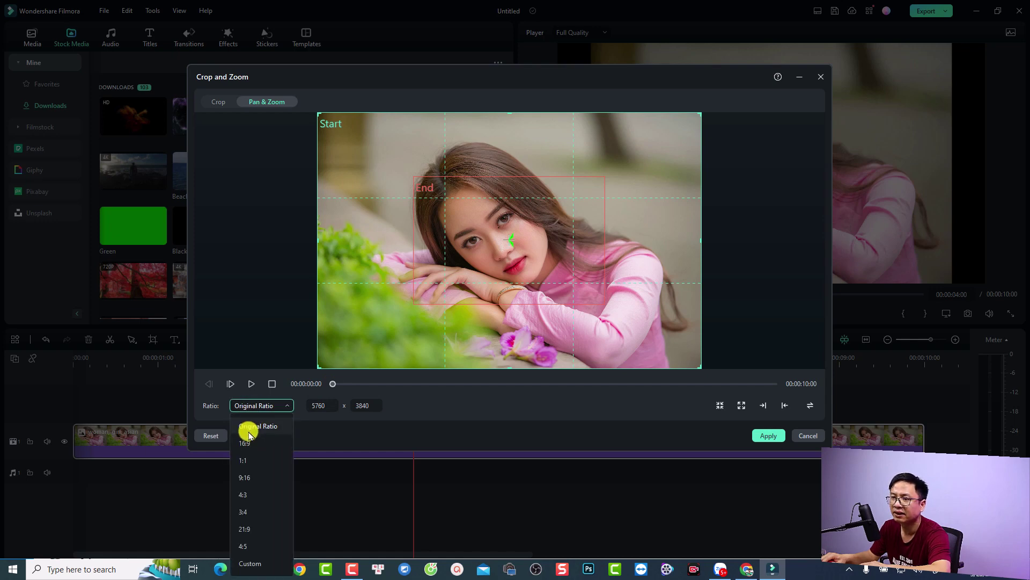
pyautogui.click(247, 443)
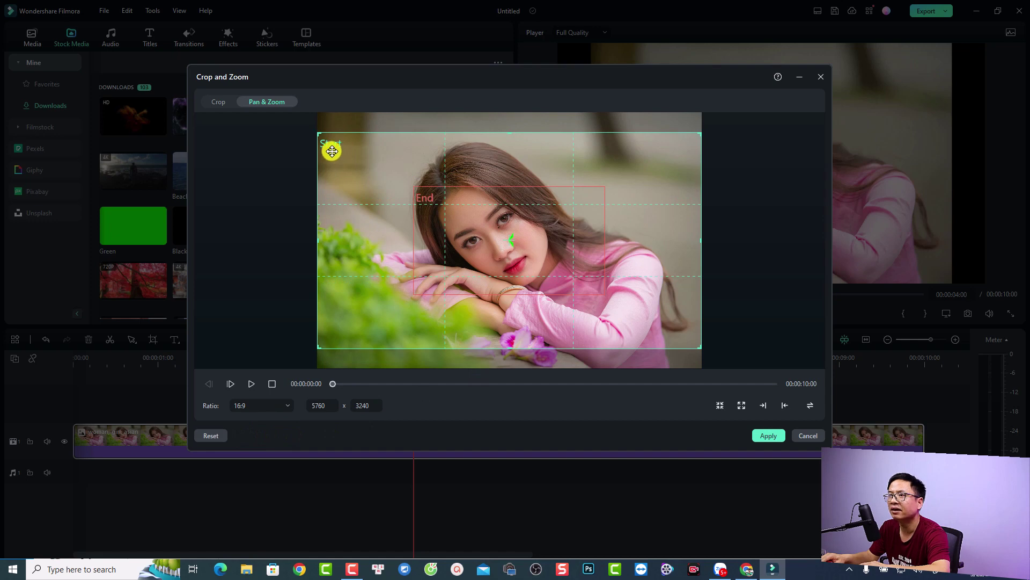
# Enlarge the Pan & Zoom End frame at two opposite corners to about 4780 x 2689, keeping it inside the Start frame.
pyautogui.click(423, 221)
pyautogui.click(350, 150)
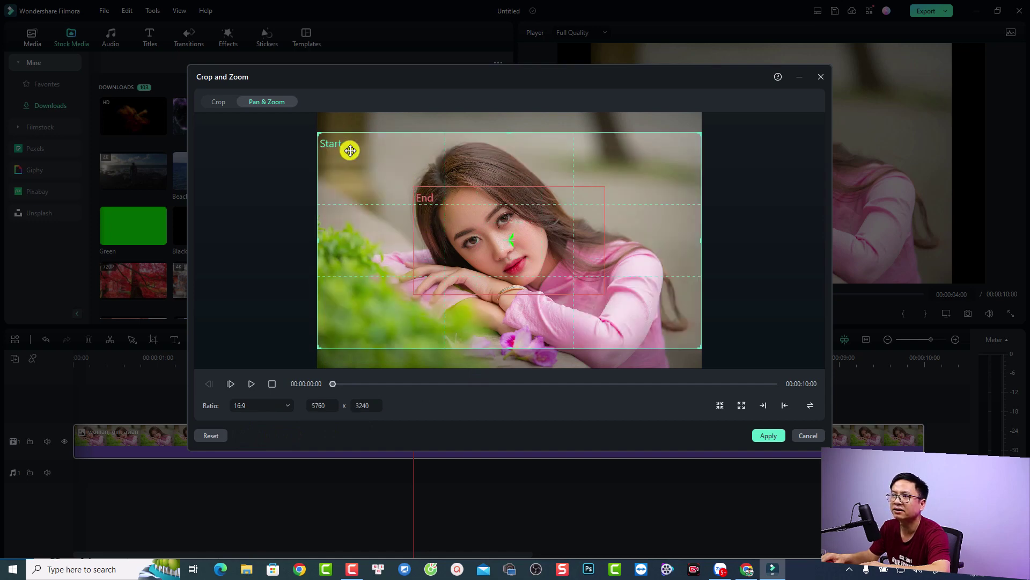
pyautogui.click(435, 234)
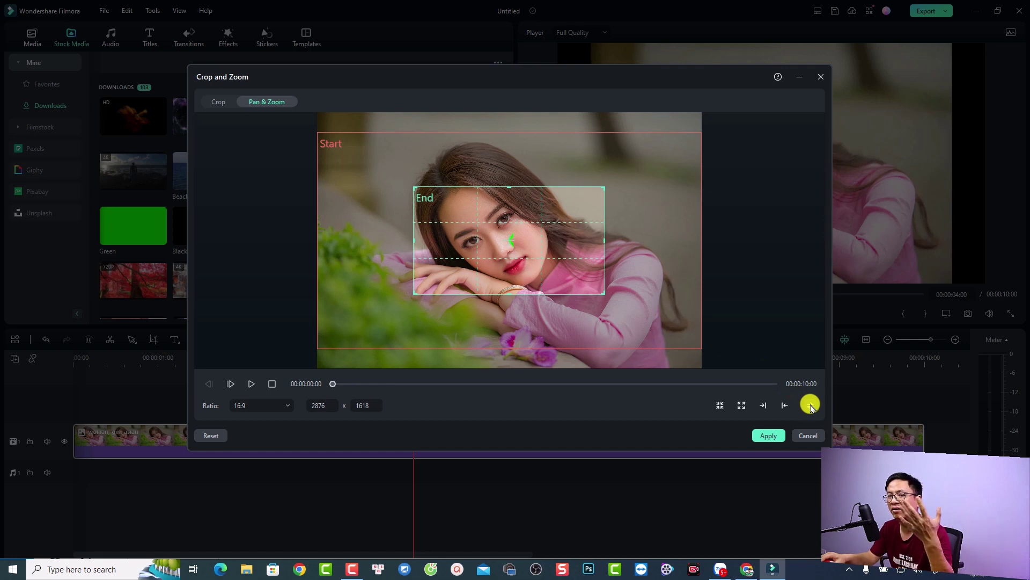
pyautogui.click(461, 215)
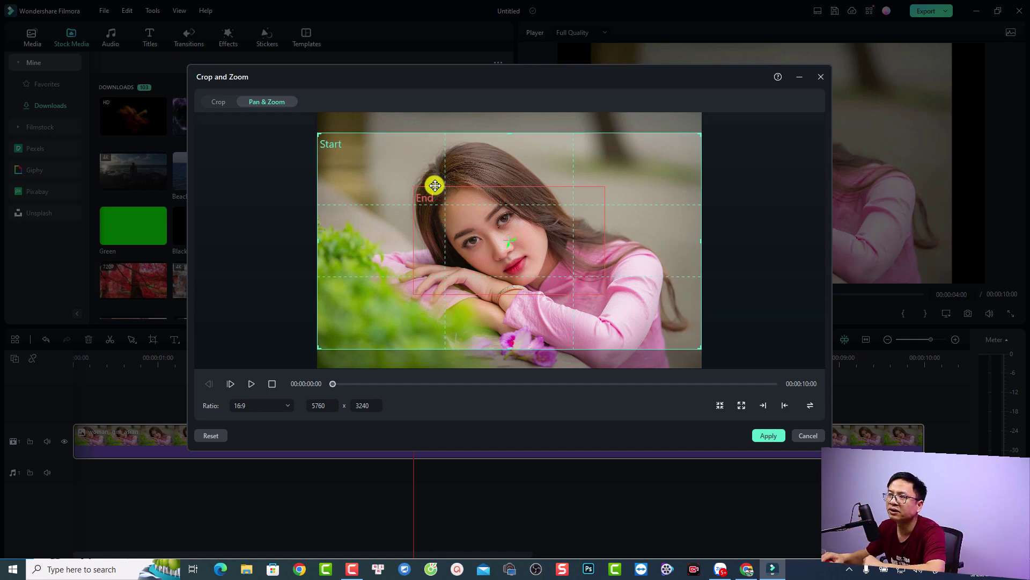
pyautogui.click(428, 216)
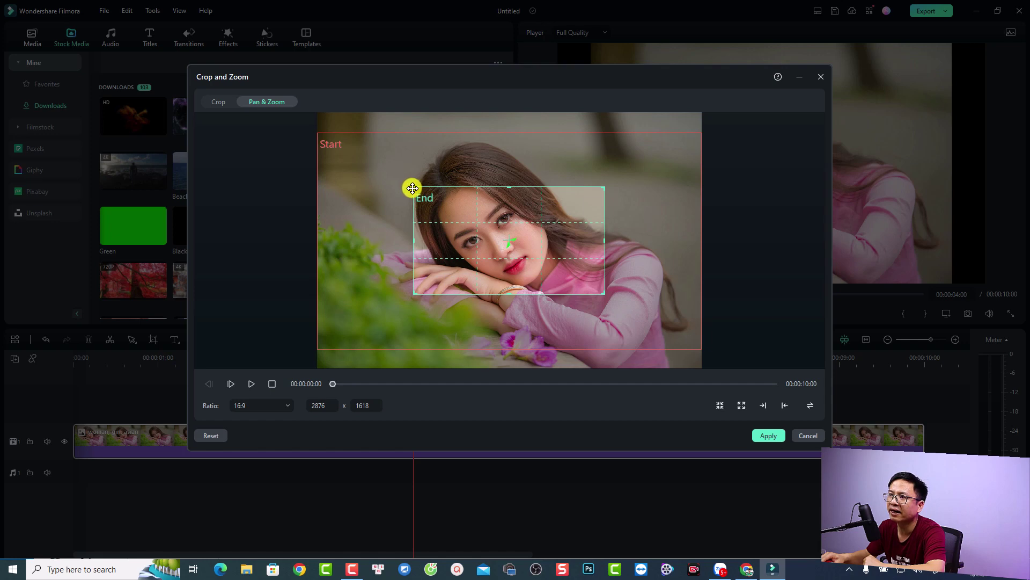
pyautogui.moveTo(415, 188); pyautogui.dragTo(346, 152)
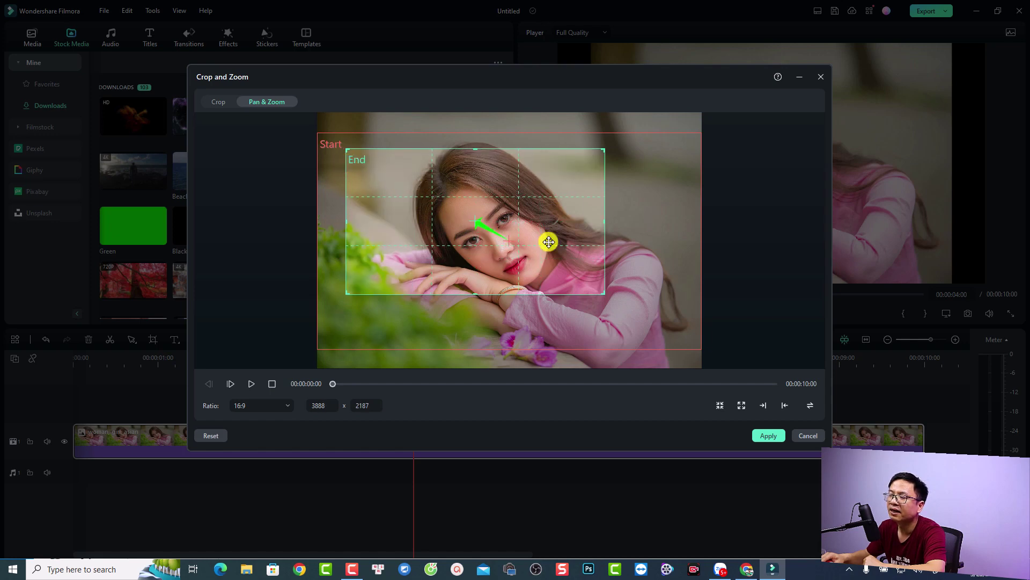
pyautogui.moveTo(604, 289); pyautogui.dragTo(663, 350)
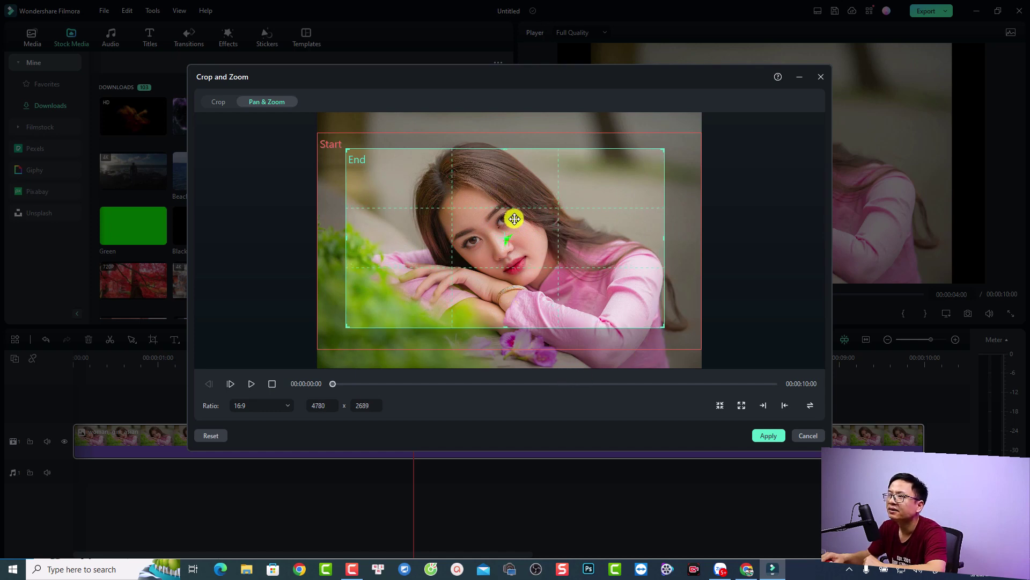
# Move the woman photo's Pan & Zoom End frame slightly higher within the Start frame, apply it, and preview the movement from the beginning.
pyautogui.moveTo(514, 219); pyautogui.dragTo(514, 208)
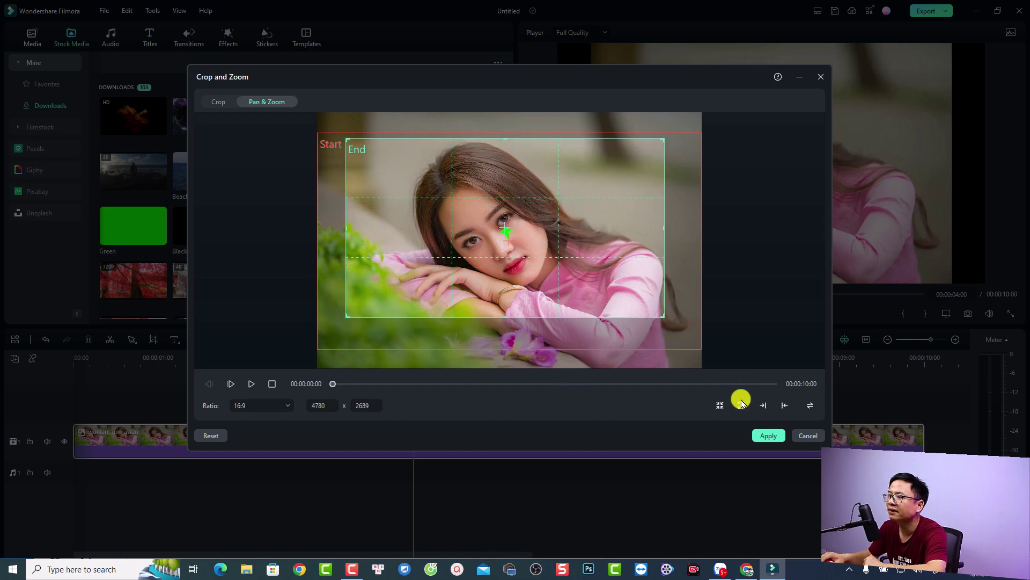
pyautogui.click(769, 436)
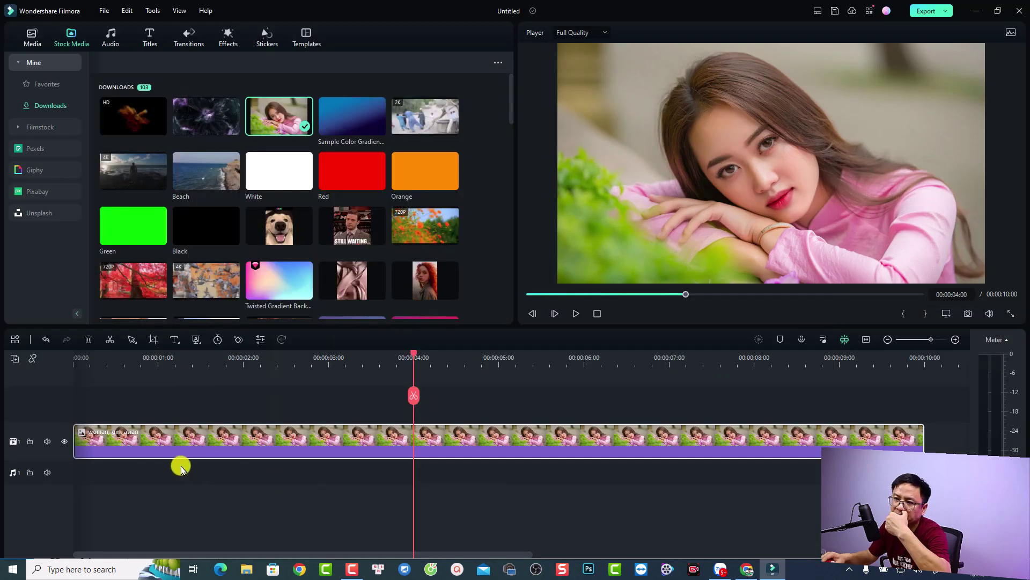
pyautogui.click(75, 364)
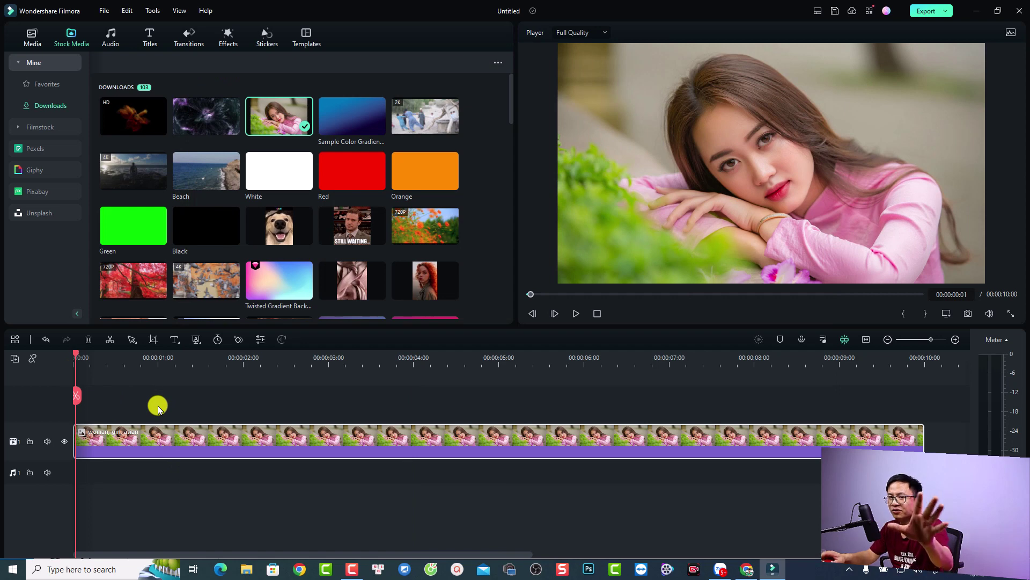
pyautogui.press('space')
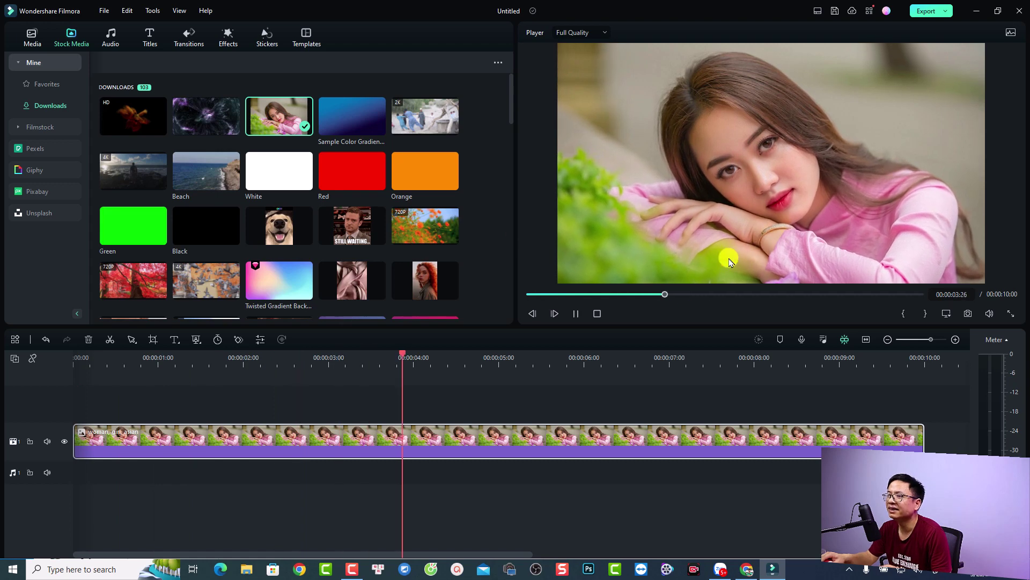
pyautogui.press('space')
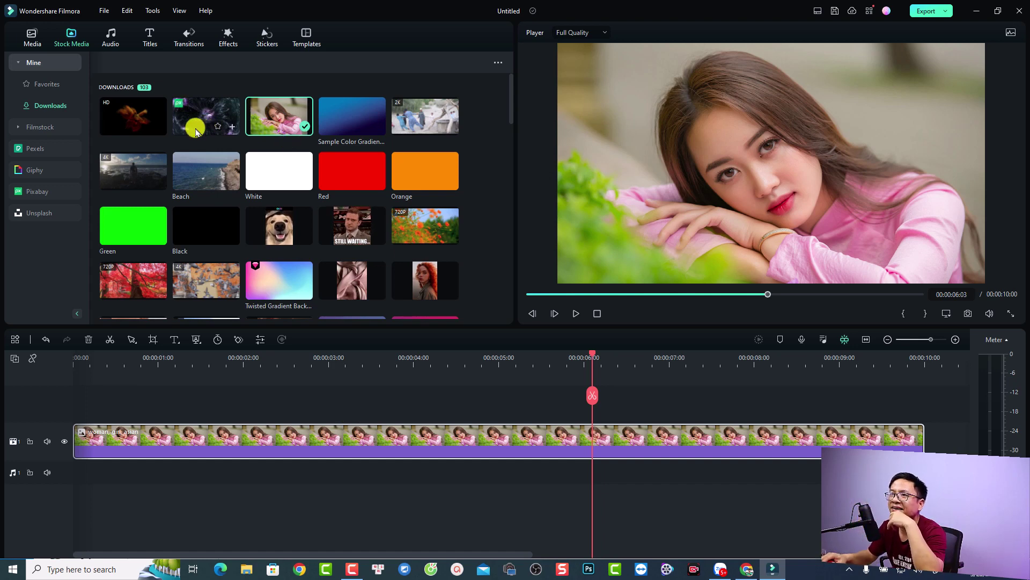
# Place the downloaded space nebula image on a new track above the woman photo, starting at the beginning of the timeline.
pyautogui.moveTo(196, 132); pyautogui.dragTo(75, 405)
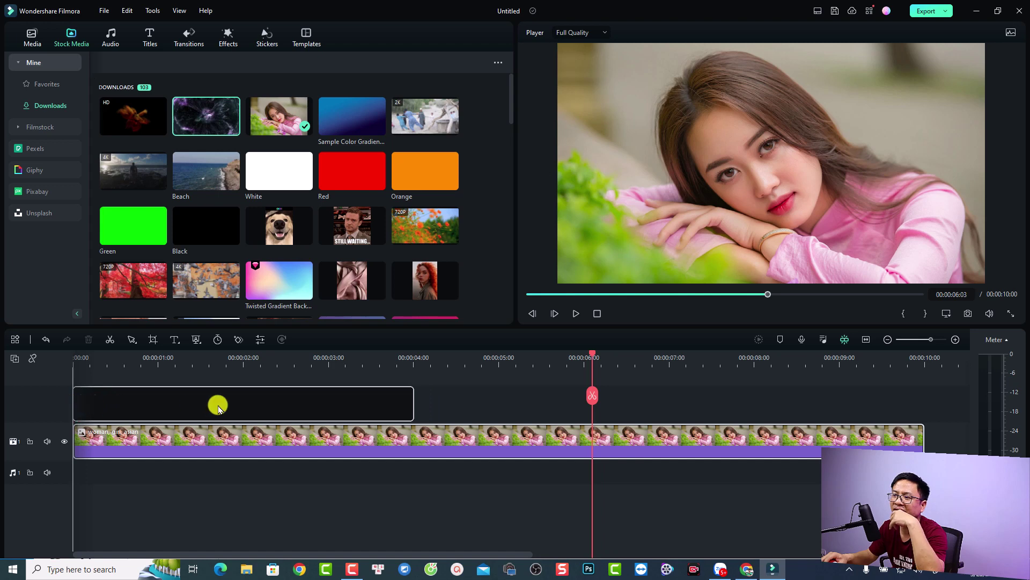
pyautogui.moveTo(218, 408); pyautogui.dragTo(221, 404)
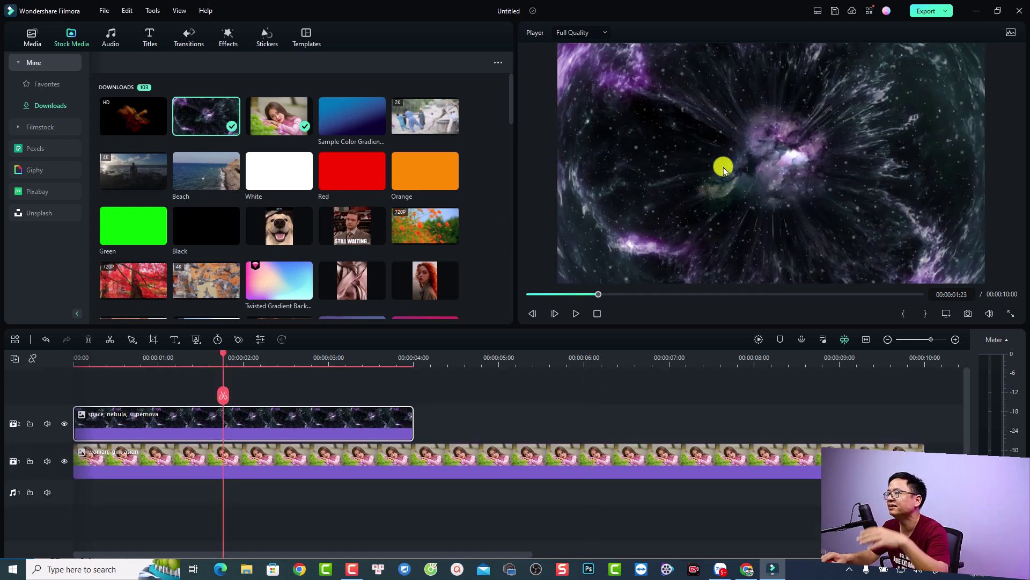
pyautogui.click(99, 378)
pyautogui.press('space')
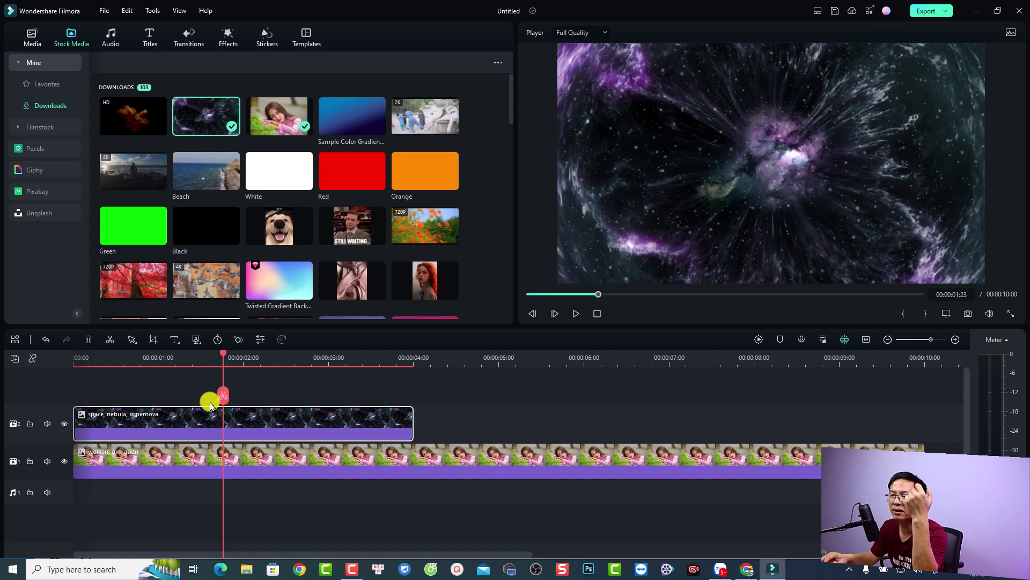
# Give the space nebula clip a Pan & Zoom movement, enlarging the End frame at two opposite corners to about 2539 x 1428.
pyautogui.click(151, 339)
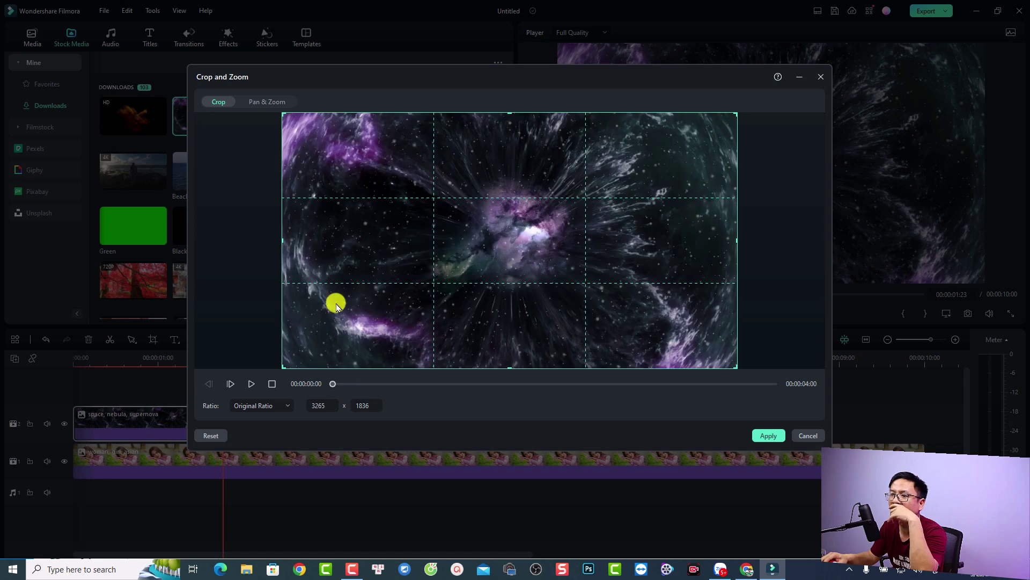
pyautogui.click(266, 102)
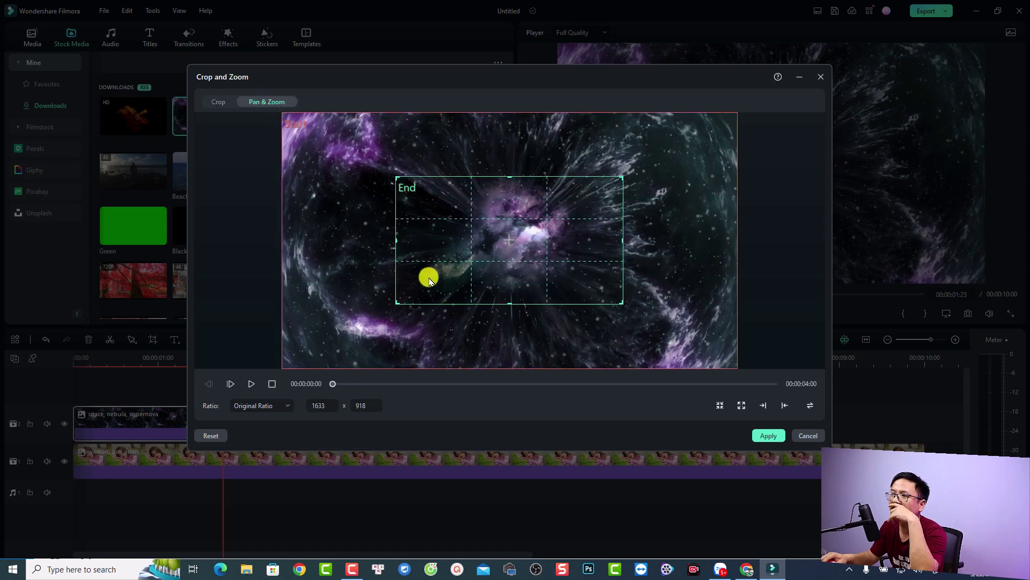
pyautogui.moveTo(398, 304); pyautogui.dragTo(336, 336)
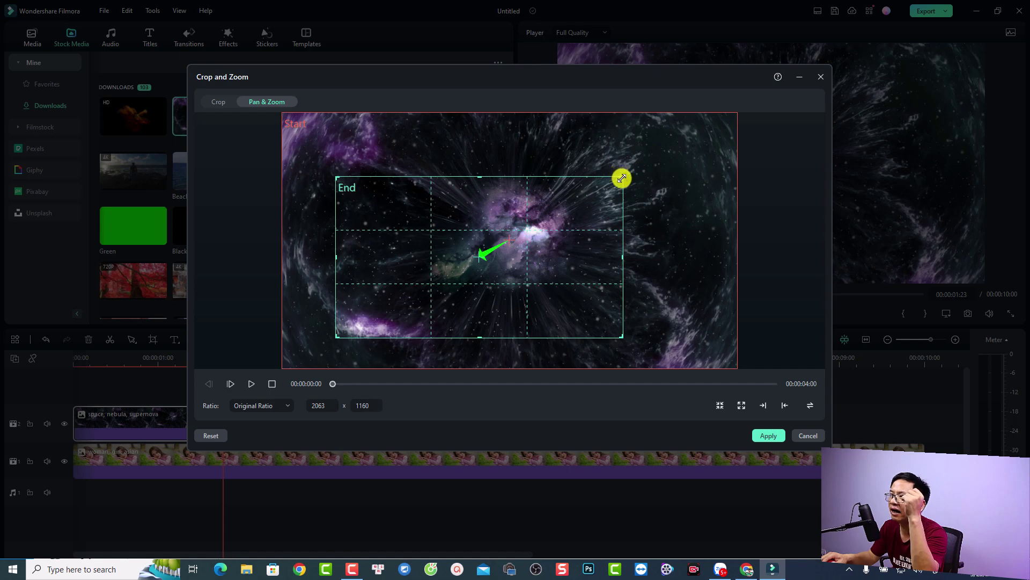
pyautogui.moveTo(621, 178); pyautogui.dragTo(688, 146)
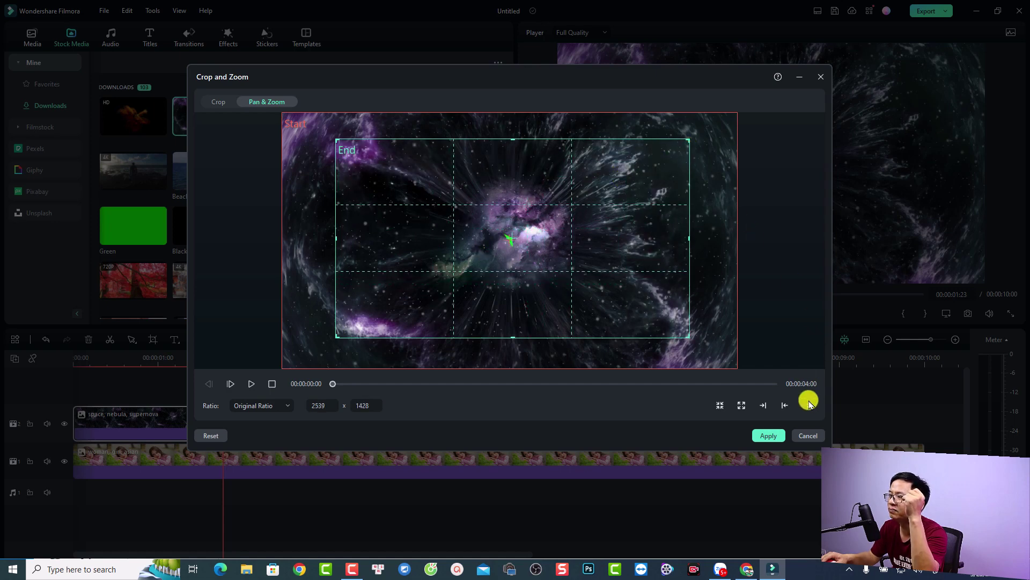
# Swap the nebula clip's Start and End frames so it zooms out, set the ratio to 16:9, and apply the movement.
pyautogui.click(810, 405)
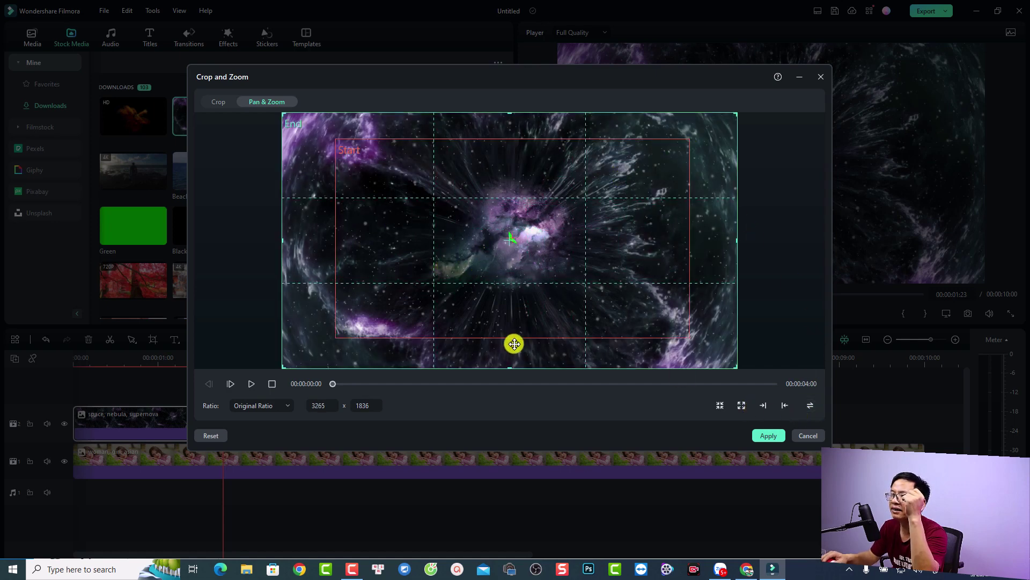
pyautogui.click(264, 407)
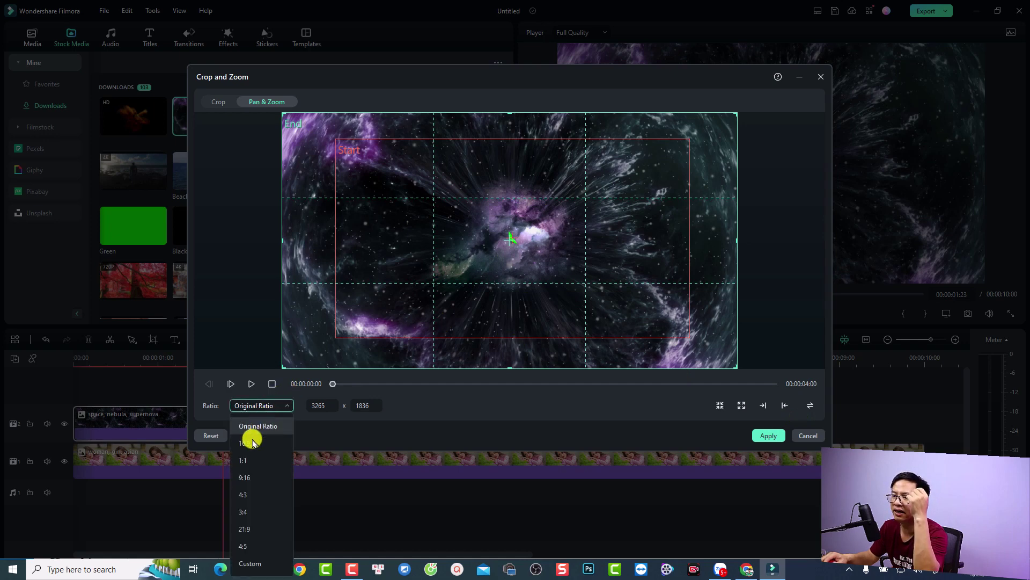
pyautogui.click(252, 442)
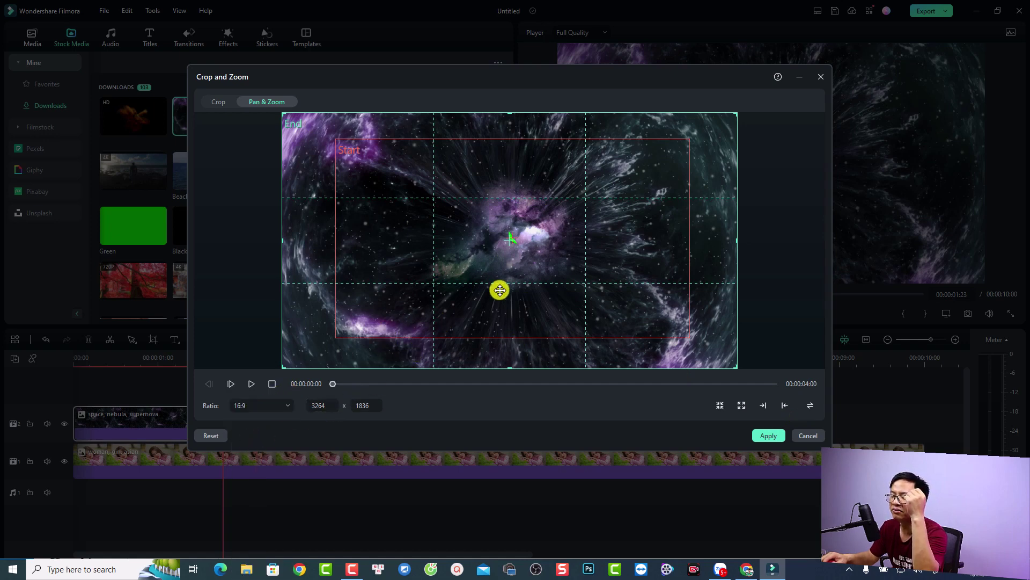
pyautogui.click(768, 436)
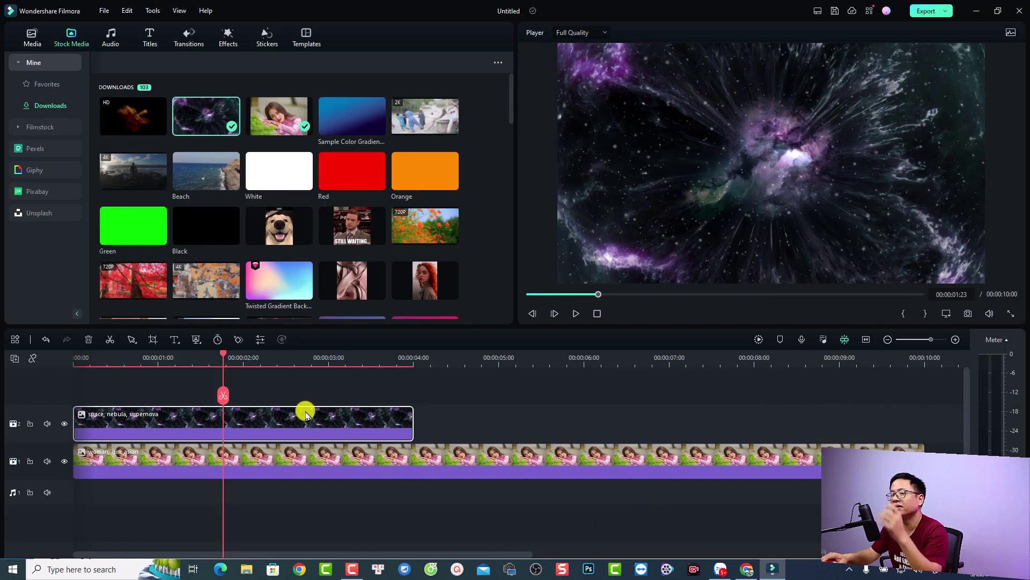
# Set the space nebula clip's blend mode to Screen over the woman photo.
pyautogui.click(147, 362)
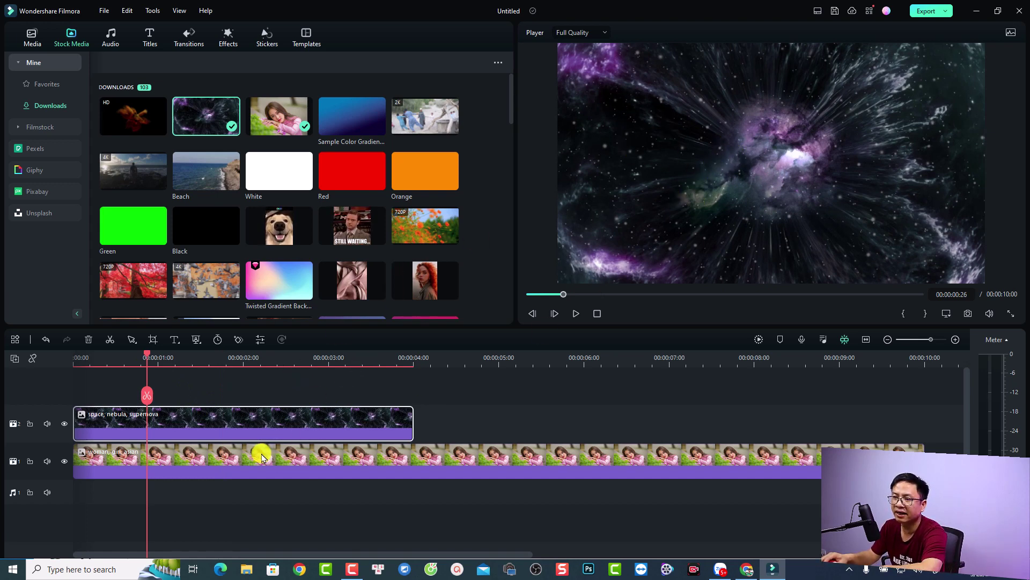
pyautogui.doubleClick(153, 421)
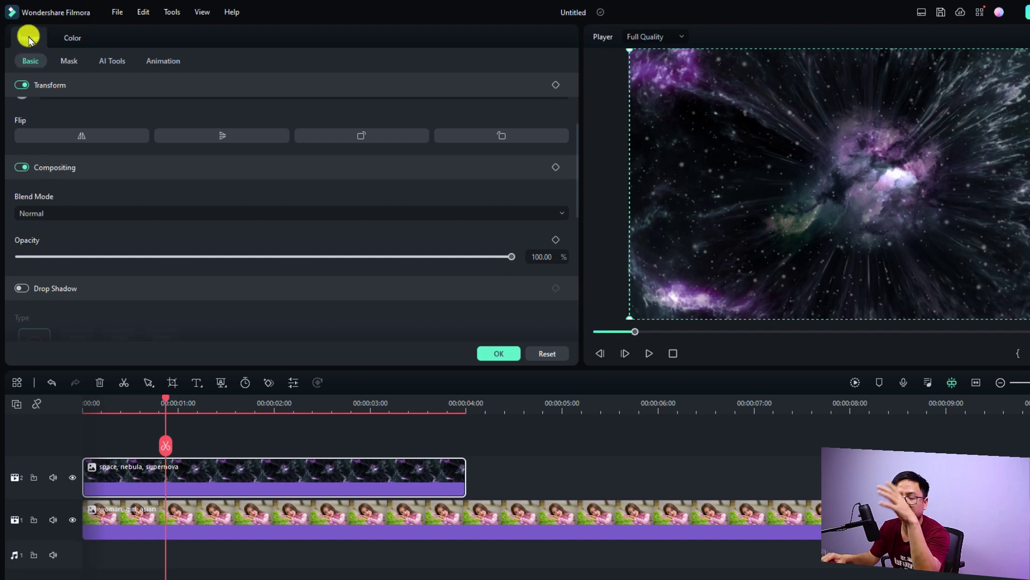
pyautogui.click(50, 217)
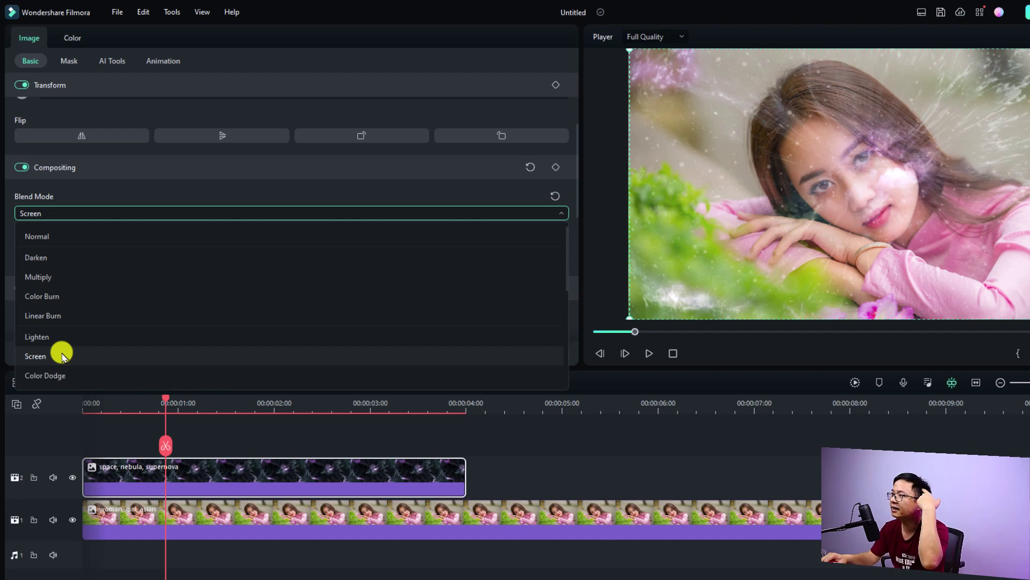
pyautogui.click(62, 357)
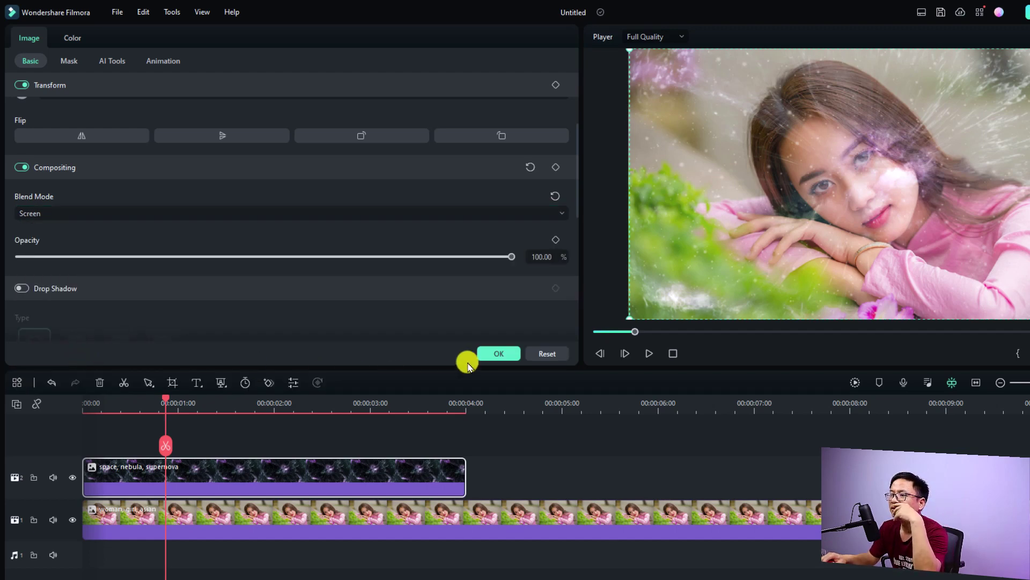
pyautogui.click(499, 353)
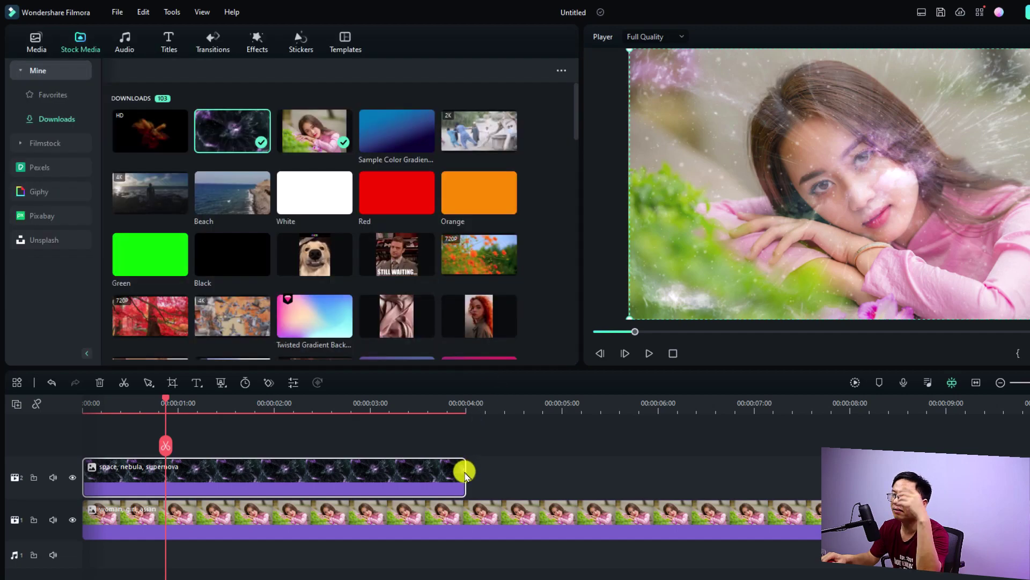
# Extend the end of the space nebula clip to a duration of 00:00:10:00 and preview the blended layers.
pyautogui.moveTo(466, 472); pyautogui.dragTo(1029, 474)
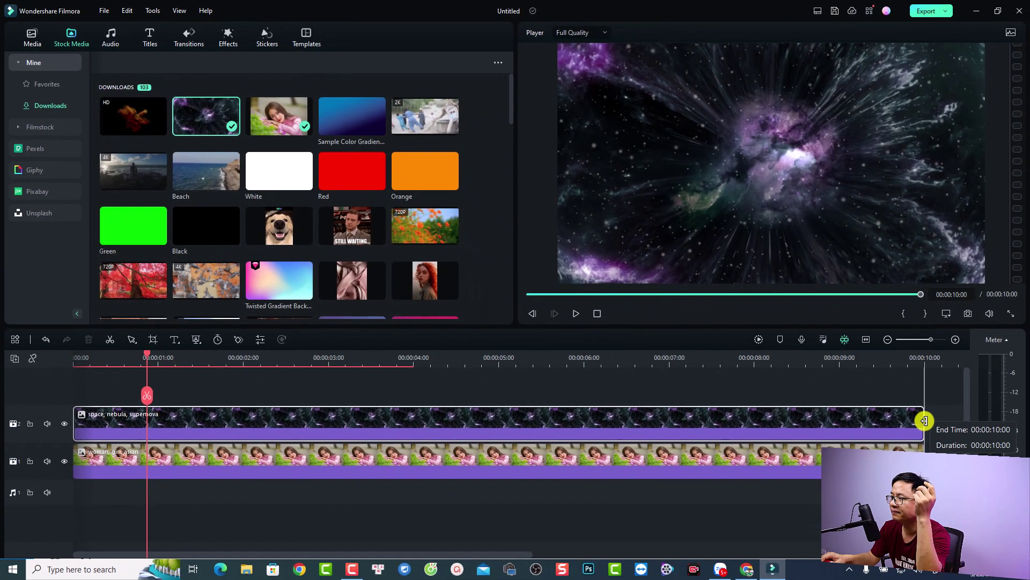
pyautogui.moveTo(924, 421); pyautogui.dragTo(922, 424)
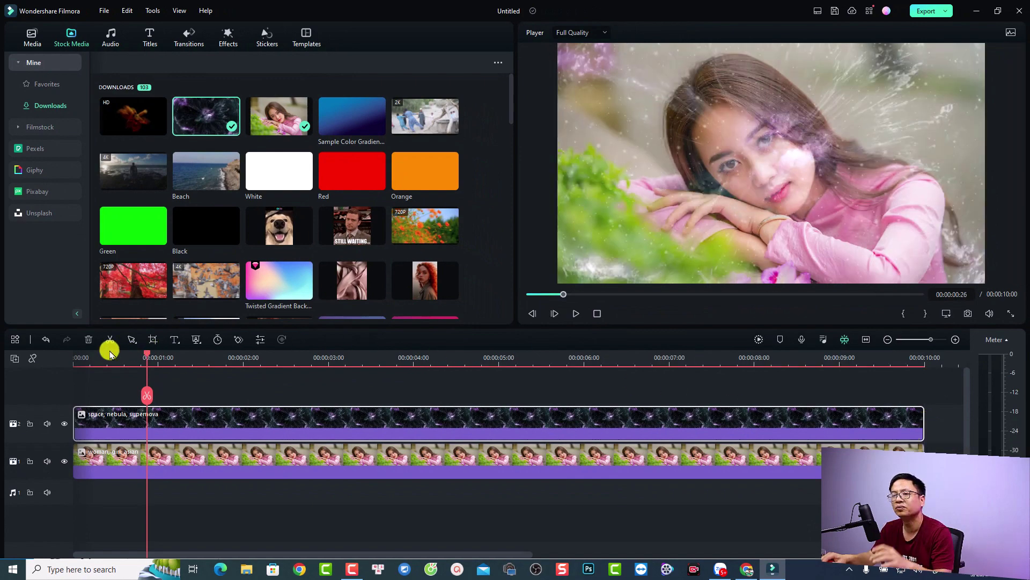
pyautogui.click(80, 358)
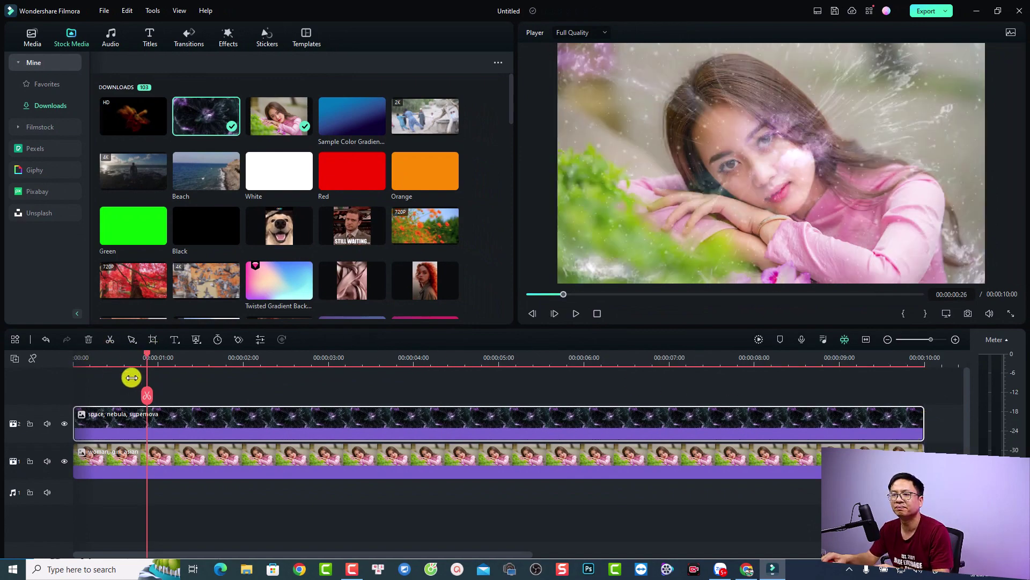
pyautogui.click(200, 383)
pyautogui.press('space')
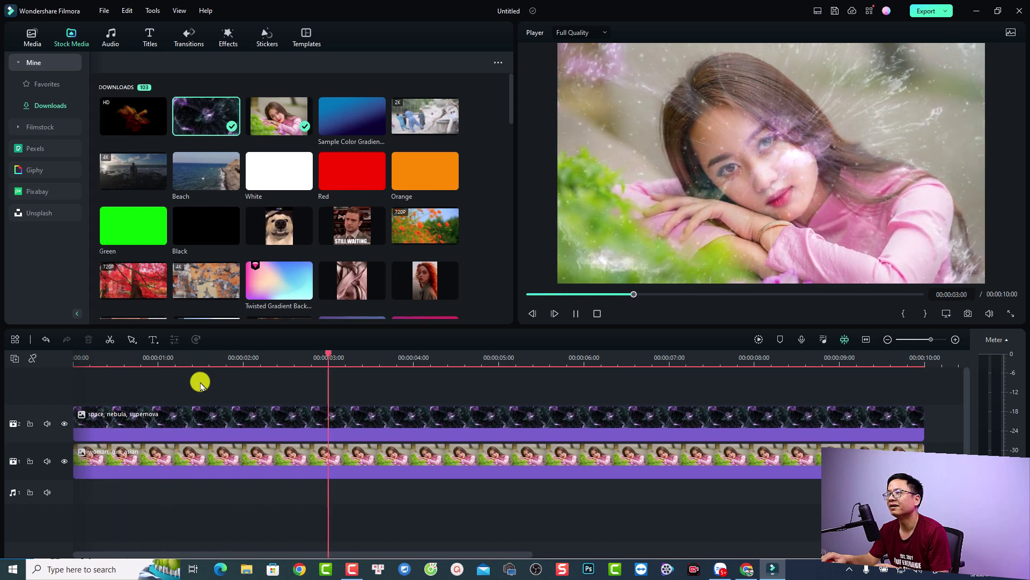
pyautogui.press('space')
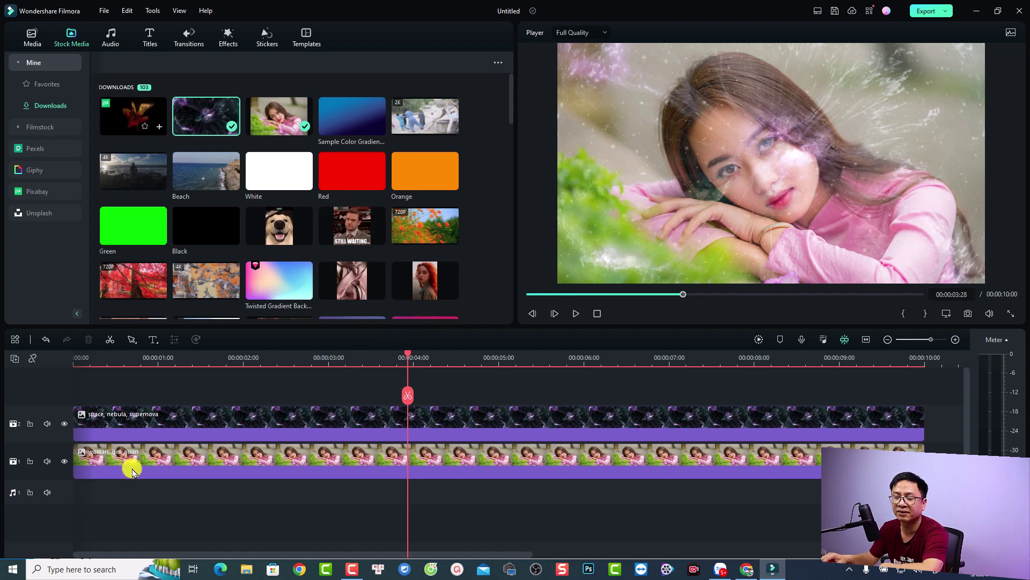
# Add the downloaded abstract geometry video on a new top track from the timeline start and trim its end to 00:00:10:00.
pyautogui.moveTo(127, 127); pyautogui.dragTo(317, 406)
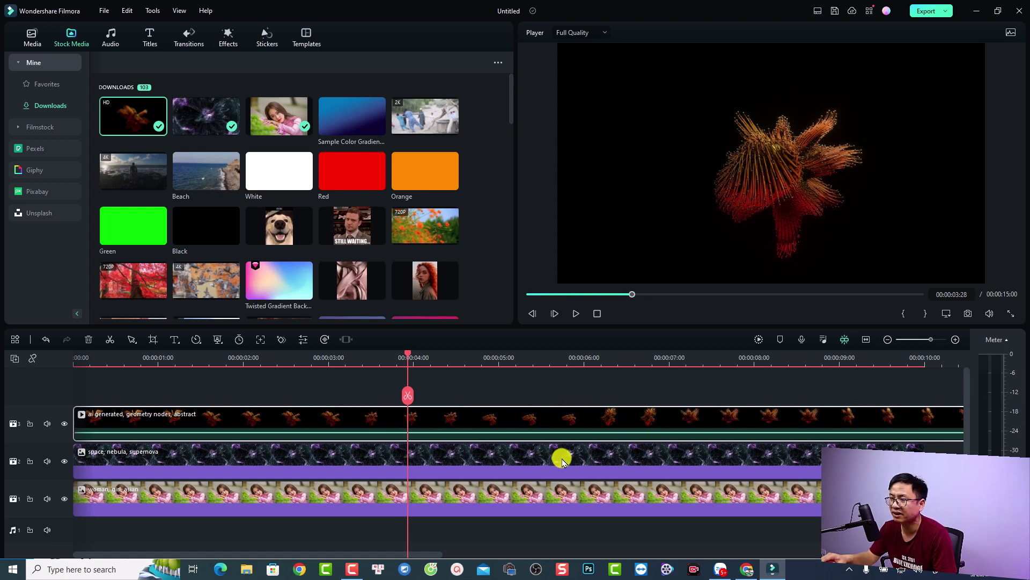
pyautogui.scroll(-3, 561, 459)
pyautogui.scroll(-1, 562, 459)
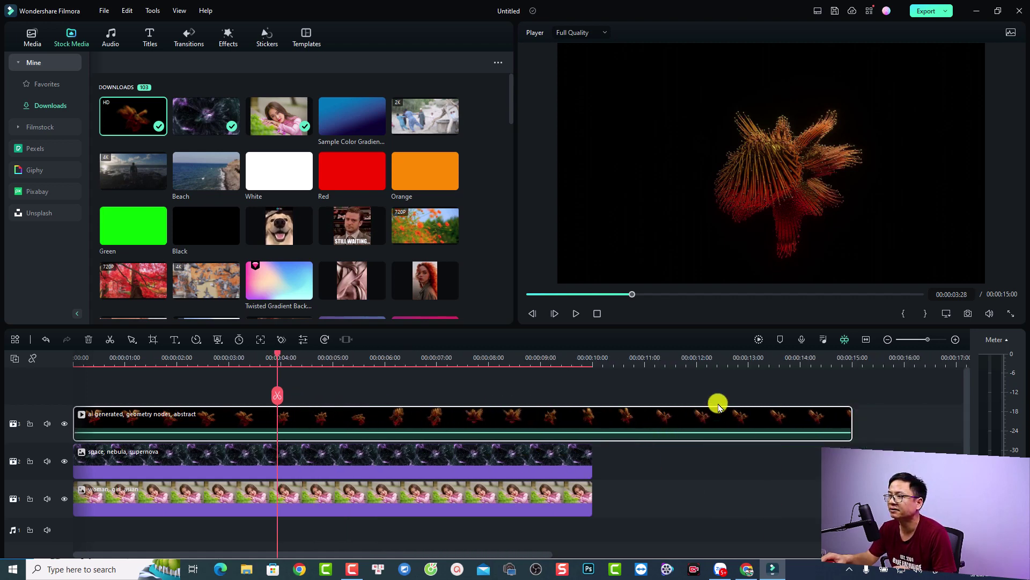
pyautogui.moveTo(852, 424); pyautogui.dragTo(591, 430)
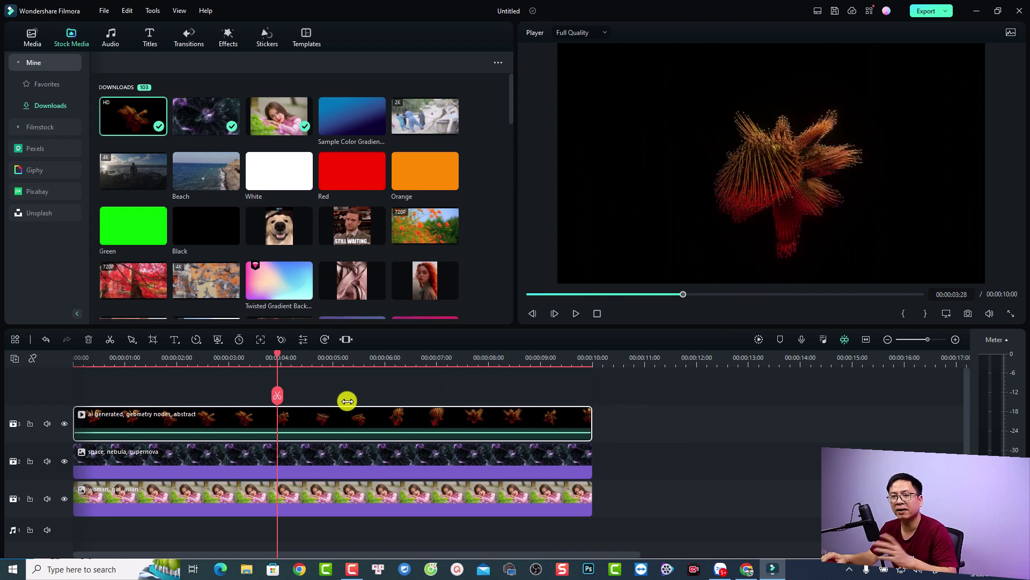
# Set the abstract geometry video's blend mode to Screen.
pyautogui.doubleClick(317, 427)
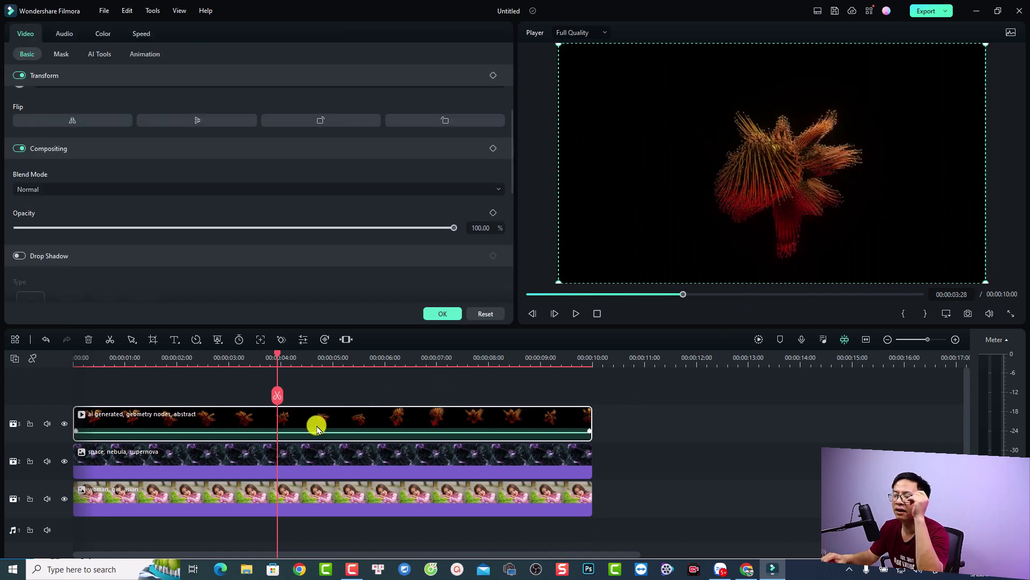
pyautogui.click(64, 190)
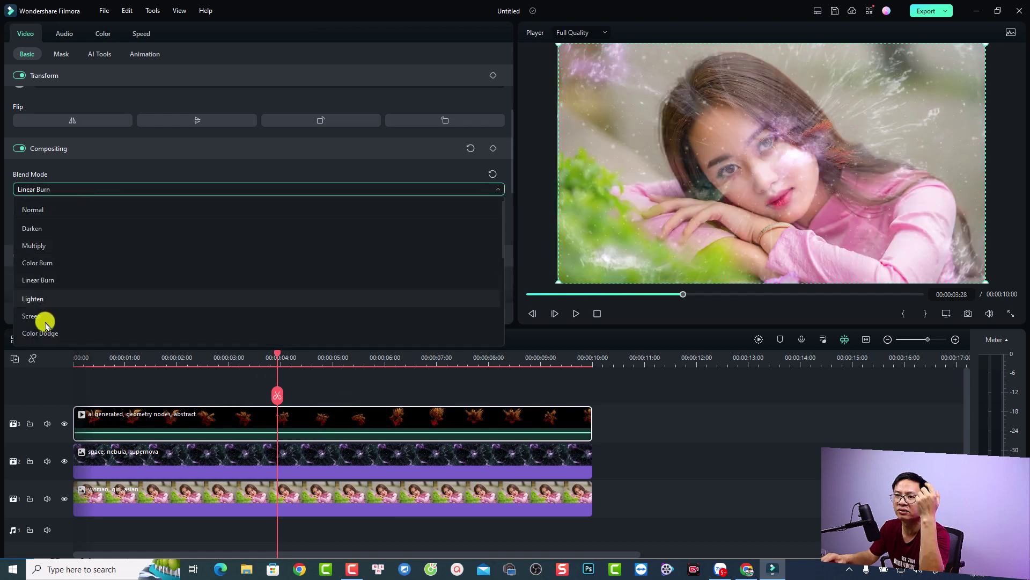
pyautogui.click(45, 321)
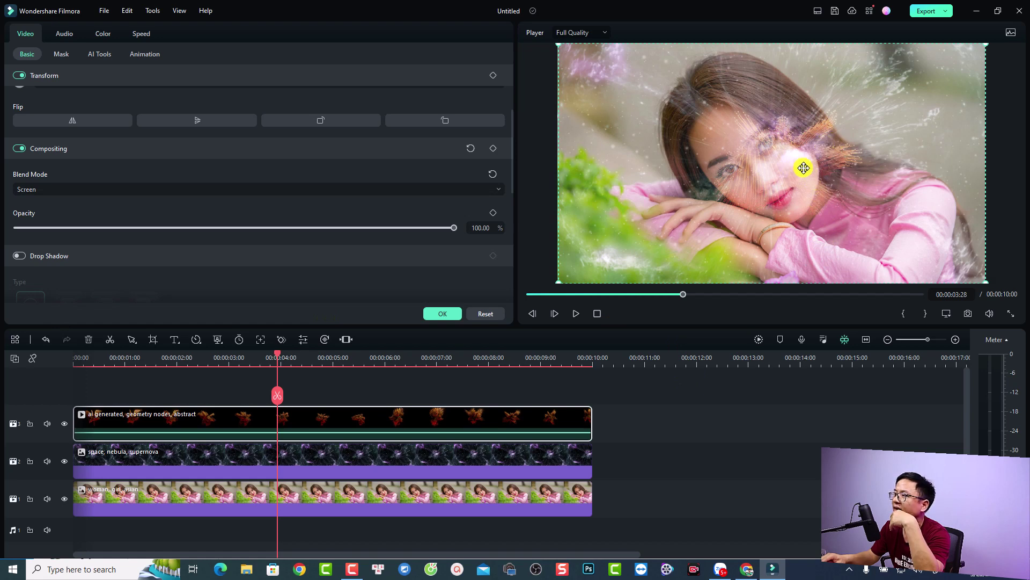
# Move the abstract geometry overlay off the woman's face to the area beside her hair and preview the composite.
pyautogui.moveTo(803, 168); pyautogui.dragTo(915, 154)
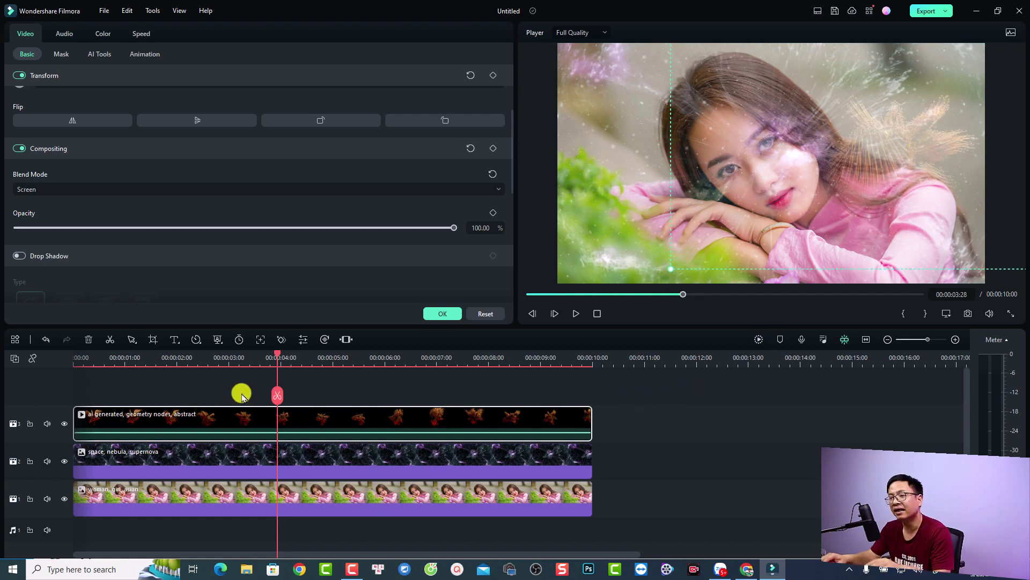
pyautogui.click(202, 362)
pyautogui.click(332, 380)
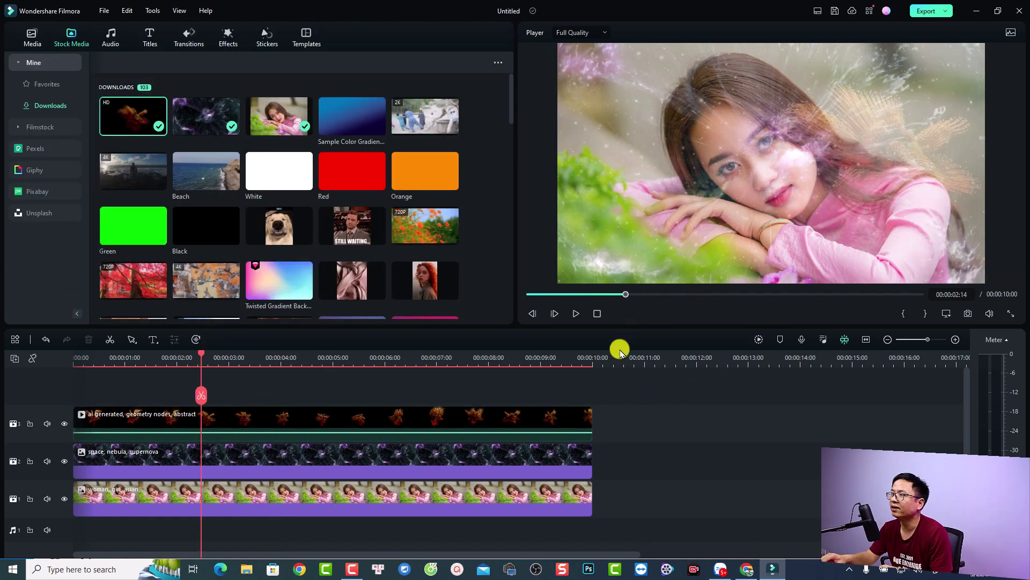
pyautogui.press('space')
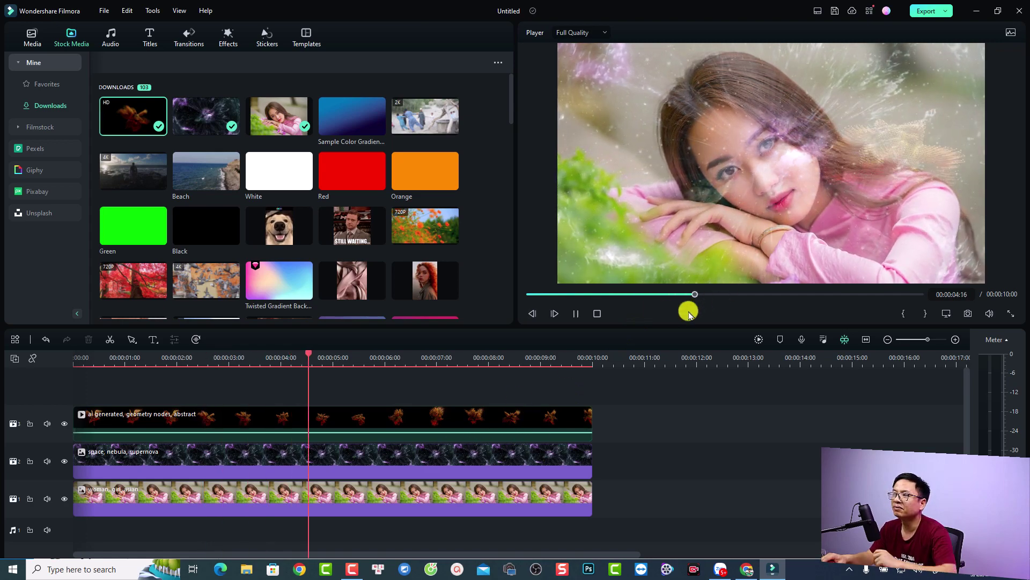
# Stop the preview and add a quick text title reading "Tình" at 00:00:00:24 on a new track above the overlays.
pyautogui.press('space')
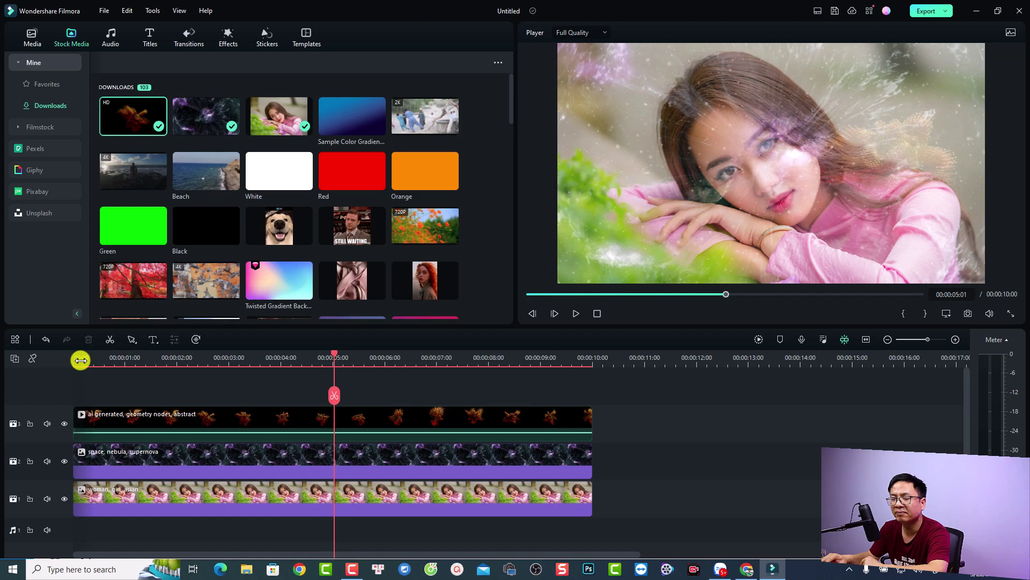
pyautogui.click(81, 360)
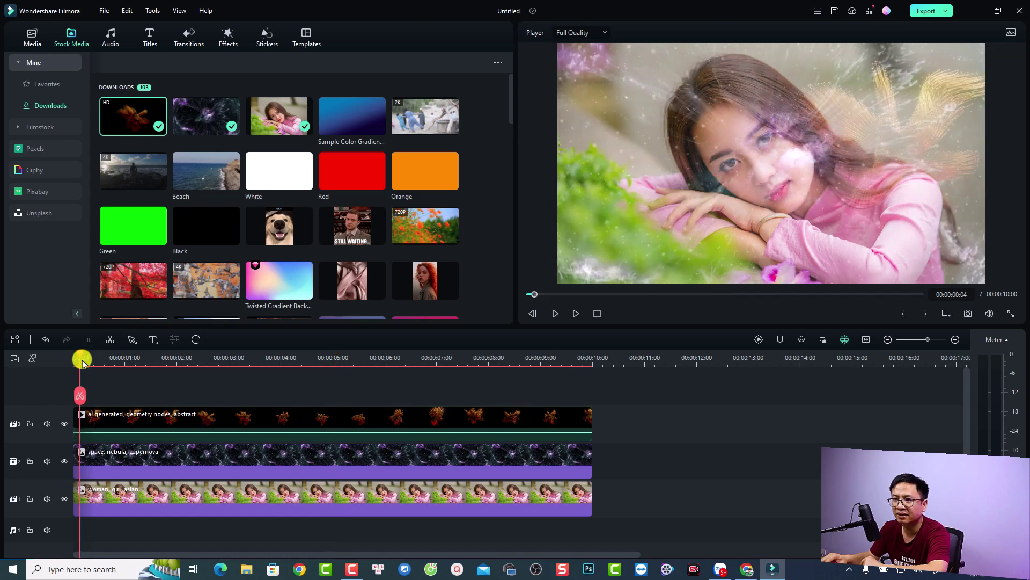
pyautogui.click(115, 357)
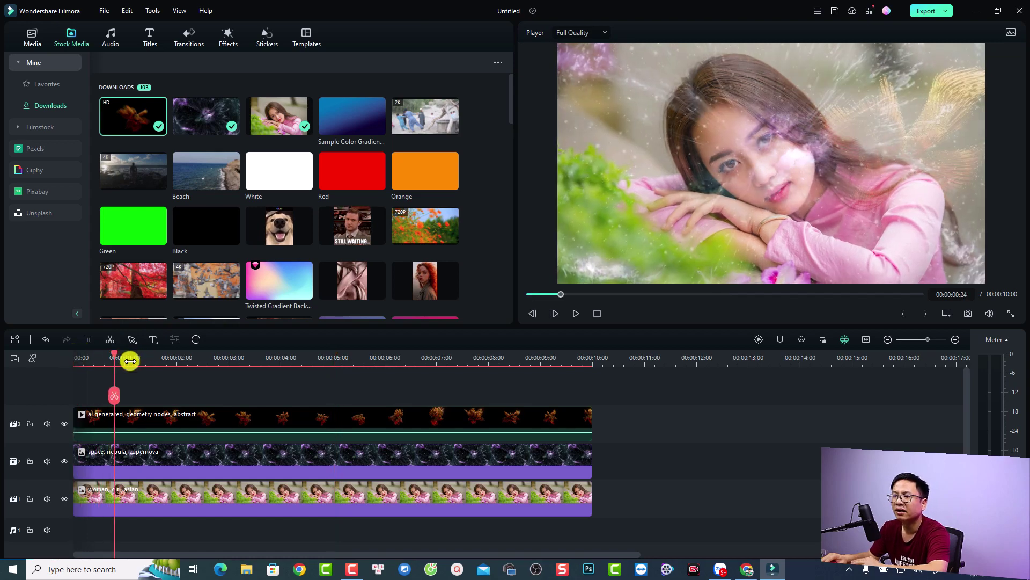
pyautogui.click(153, 340)
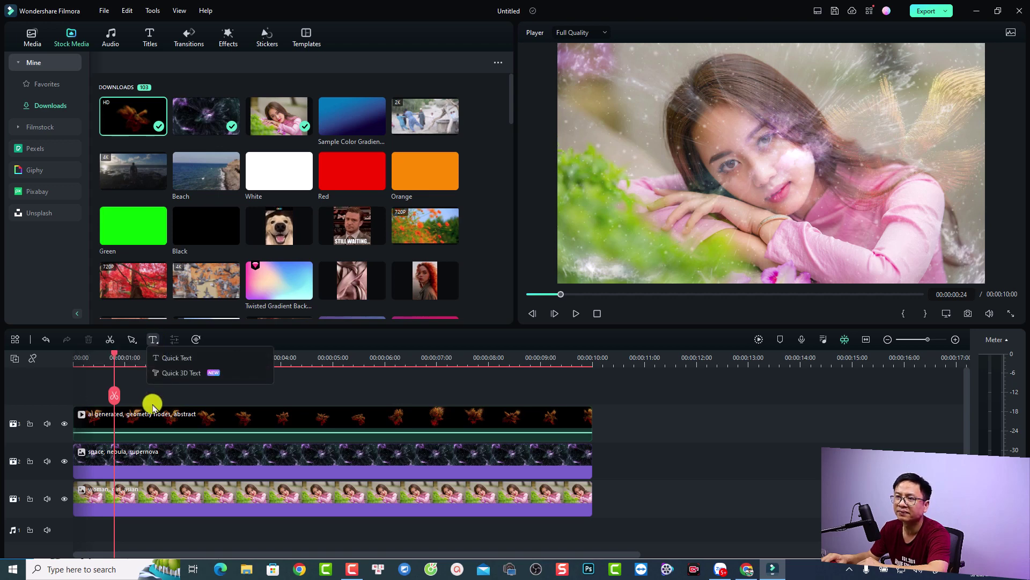
pyautogui.click(167, 363)
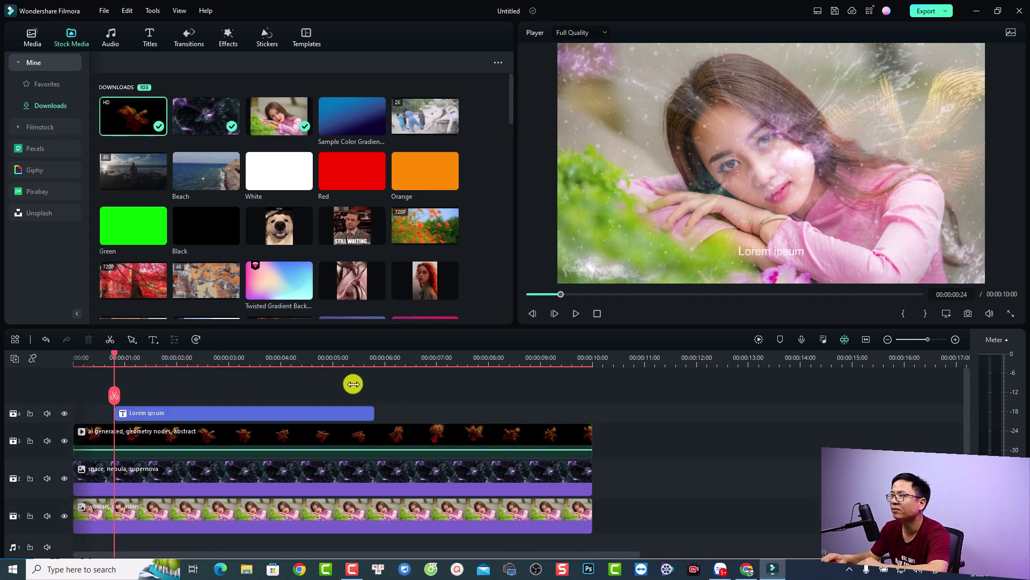
pyautogui.click(777, 255)
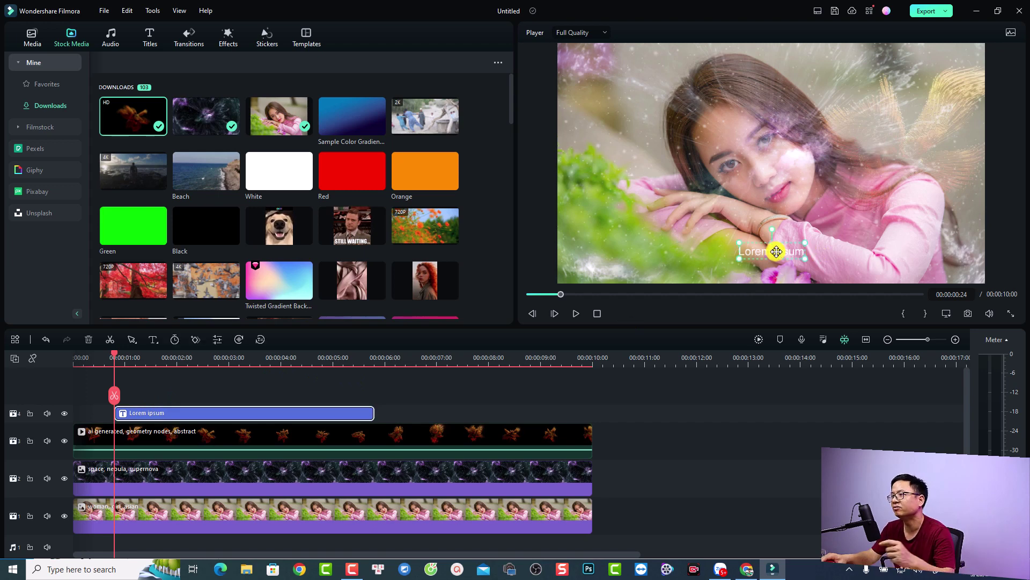
pyautogui.doubleClick(777, 251)
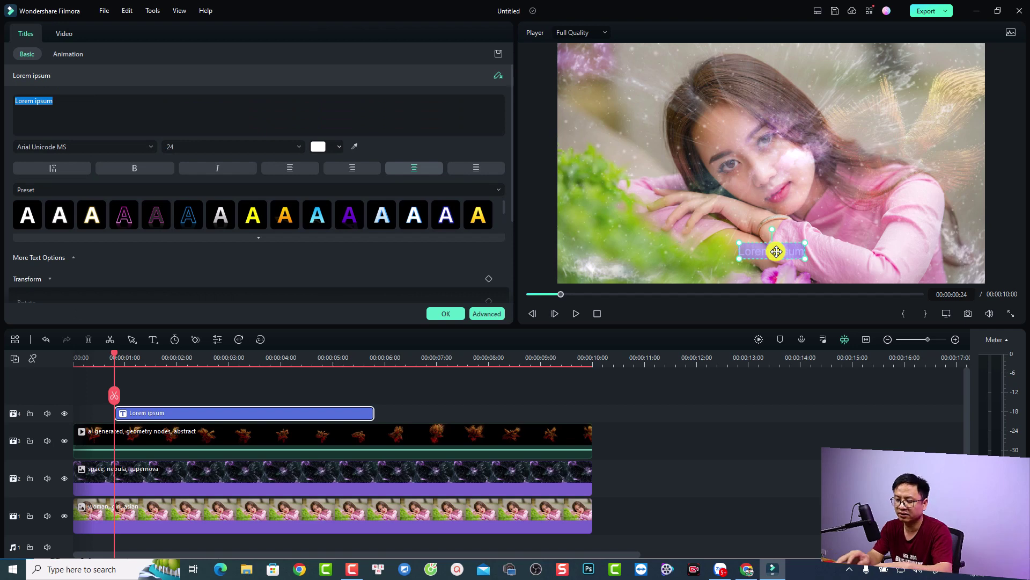
pyautogui.write('Tinh')
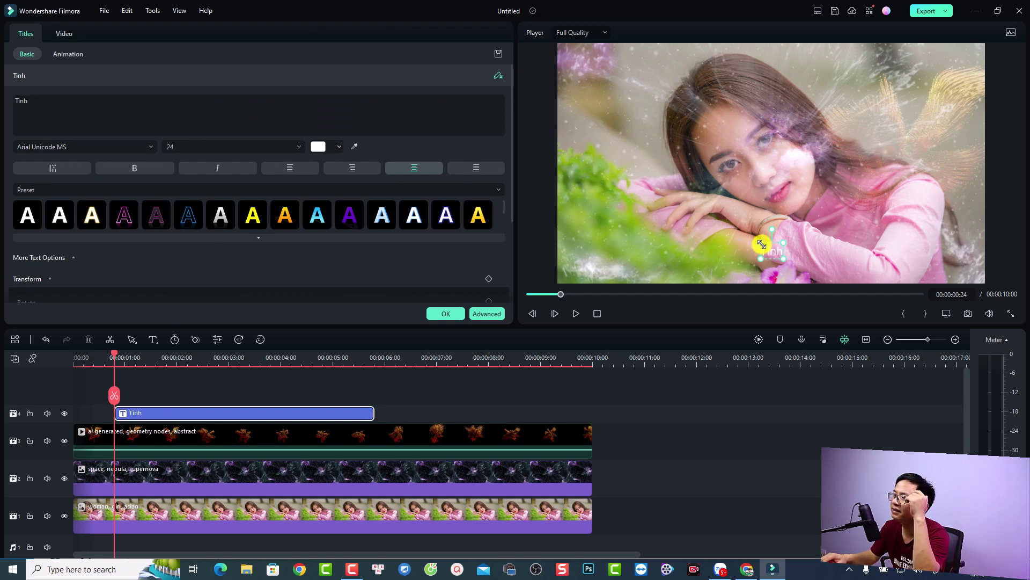
# Restyle the title in Arizonia Regular at size 109 and place it in the photo's upper-left area beside the woman's head.
pyautogui.moveTo(762, 244); pyautogui.dragTo(682, 195)
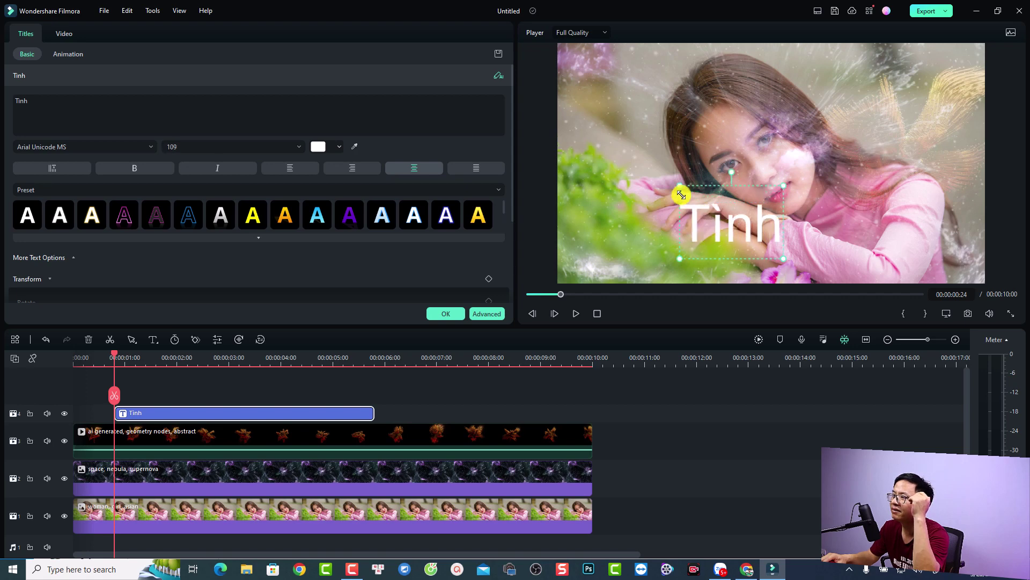
pyautogui.moveTo(741, 223); pyautogui.dragTo(685, 121)
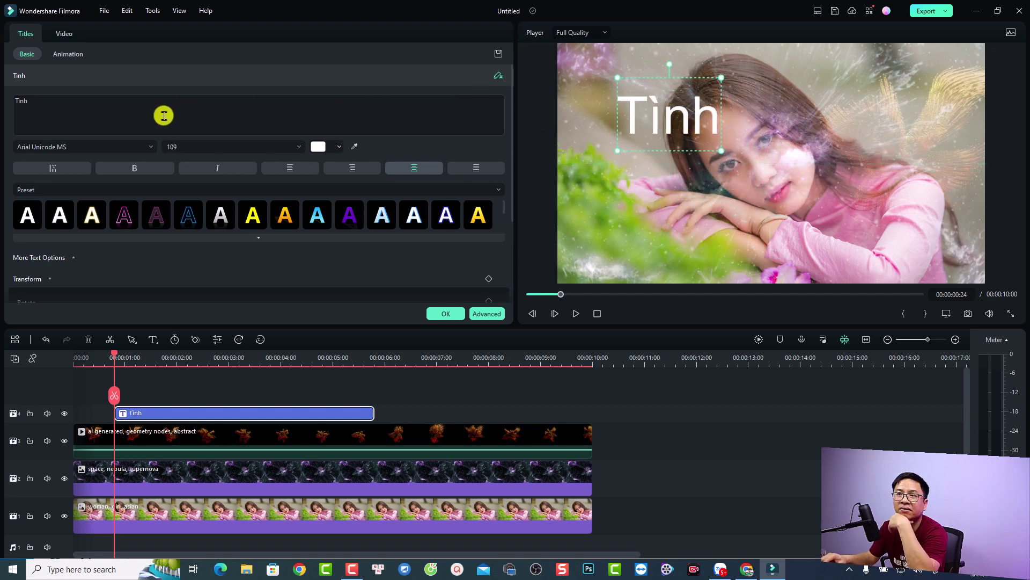
pyautogui.click(136, 145)
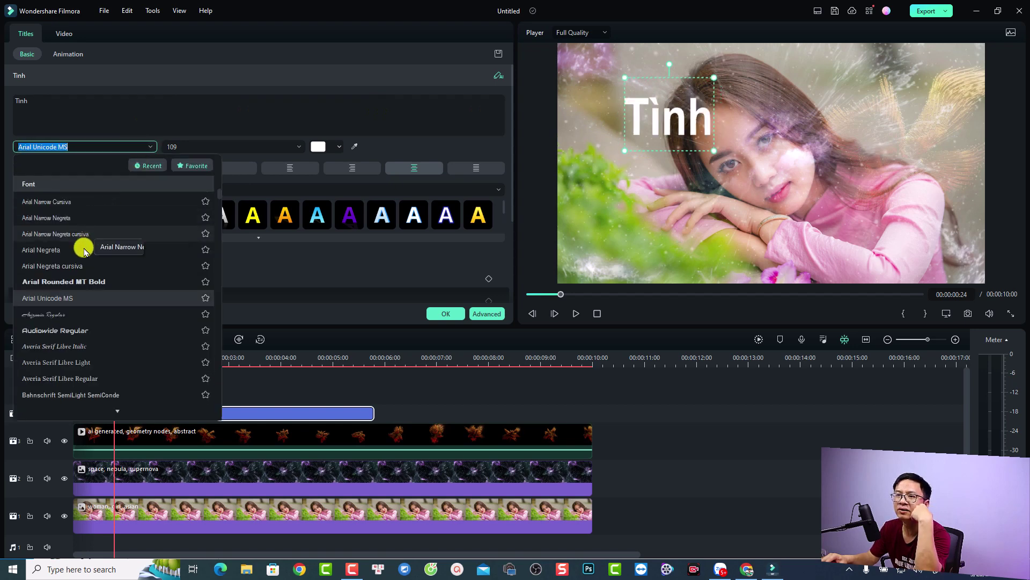
pyautogui.click(59, 315)
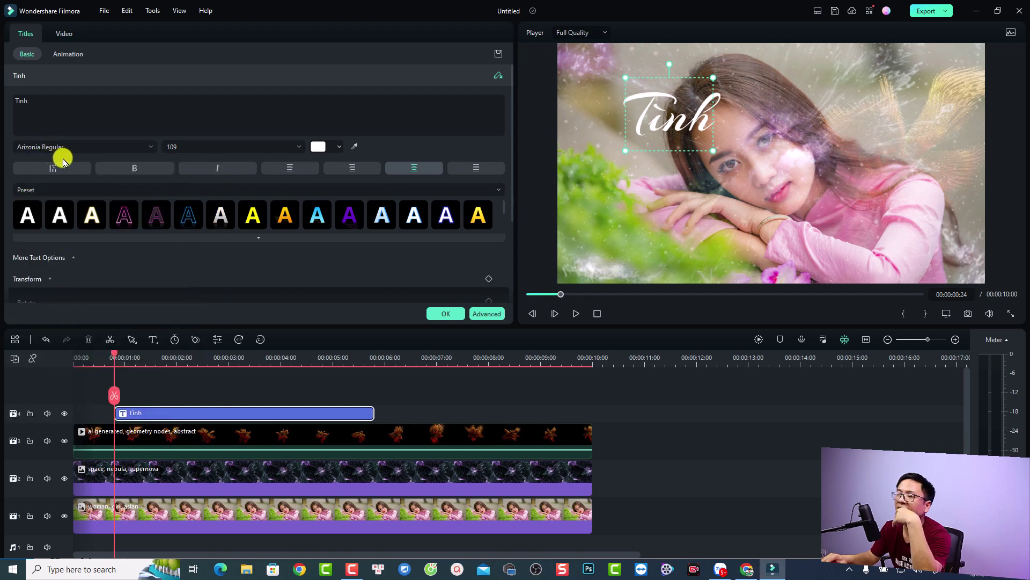
# Recolour only the letter "ì" of the title dark red with RGB 170, 0, 0.
pyautogui.doubleClick(663, 125)
pyautogui.click(666, 124)
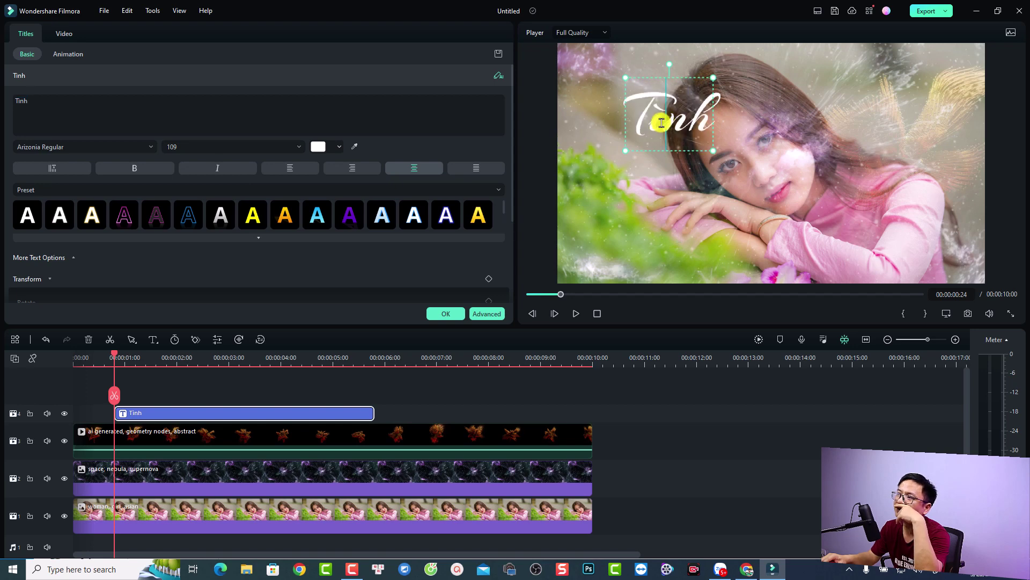
pyautogui.moveTo(662, 122); pyautogui.dragTo(654, 123)
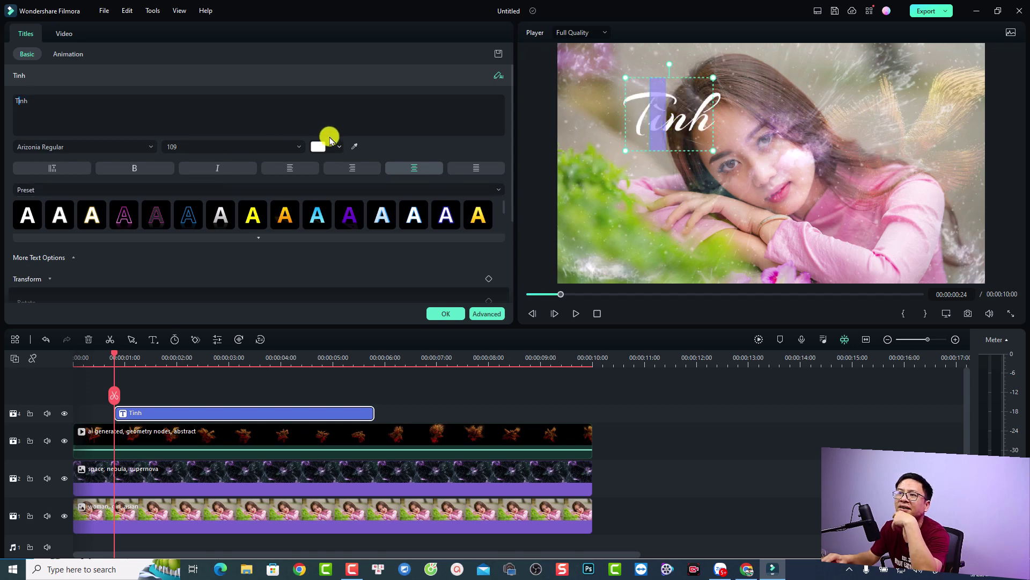
pyautogui.click(335, 148)
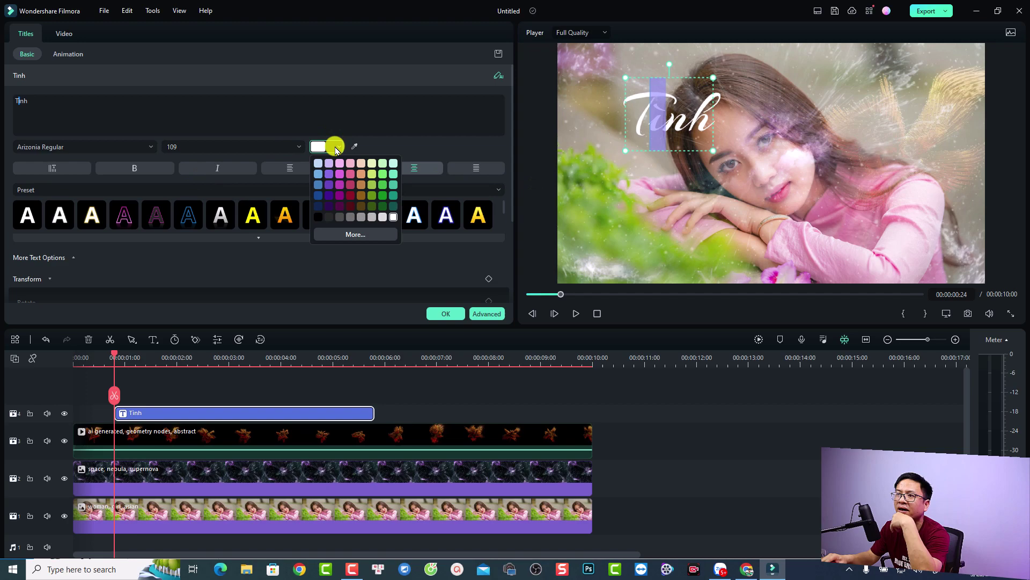
pyautogui.click(341, 231)
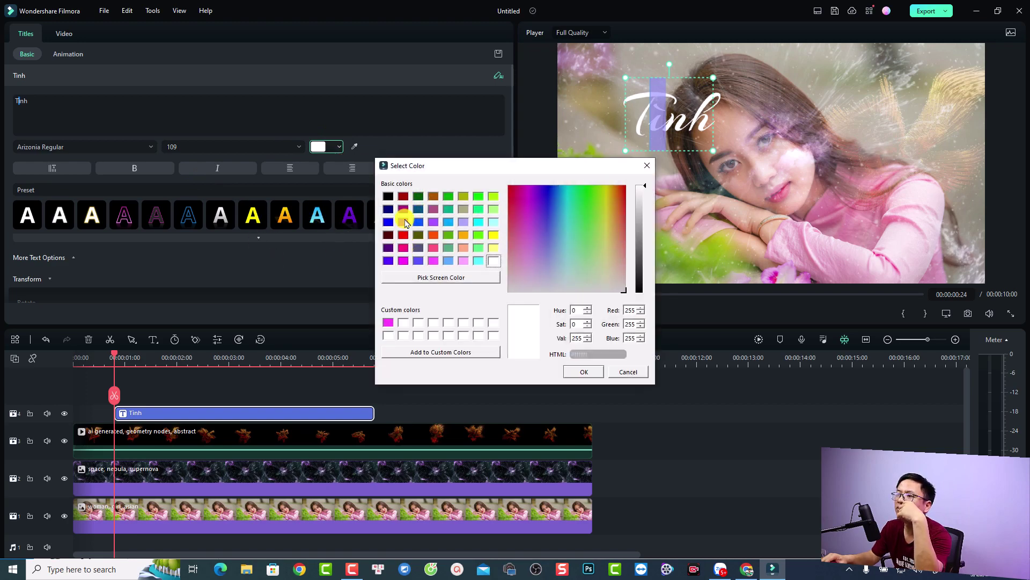
pyautogui.click(404, 196)
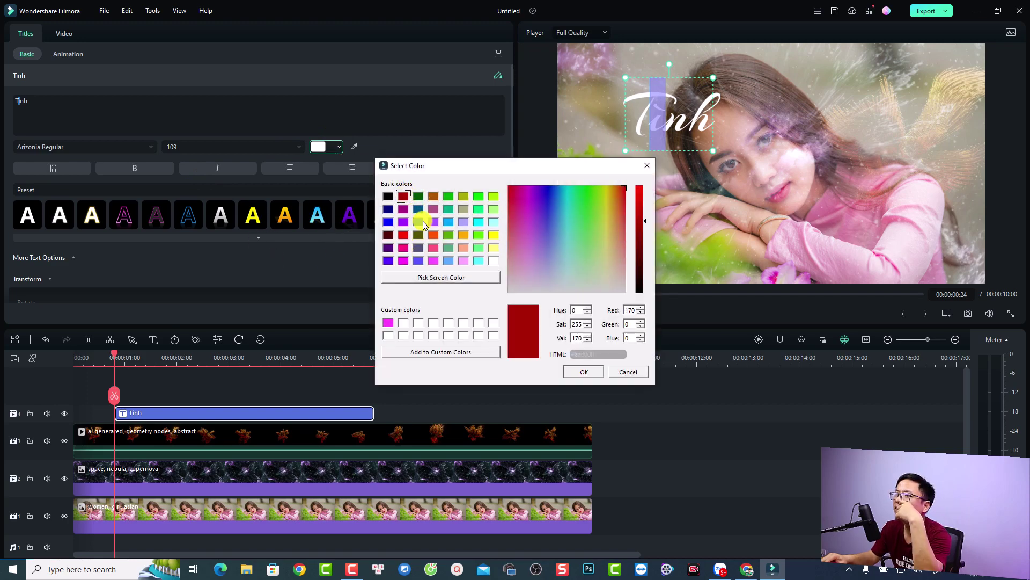
pyautogui.click(580, 372)
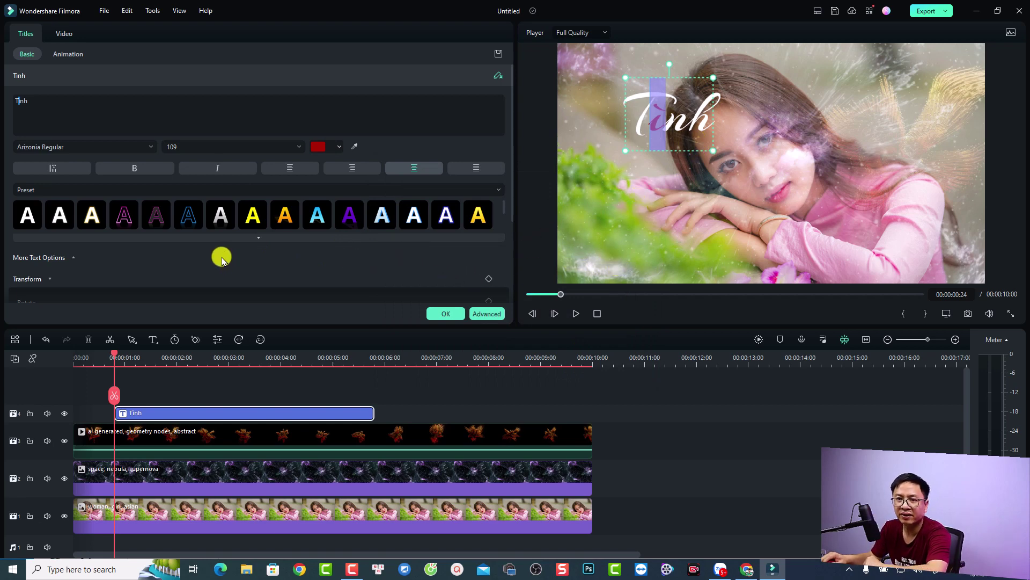
# Apply the Type Writer animation to the title and preview it in the composite.
pyautogui.click(60, 54)
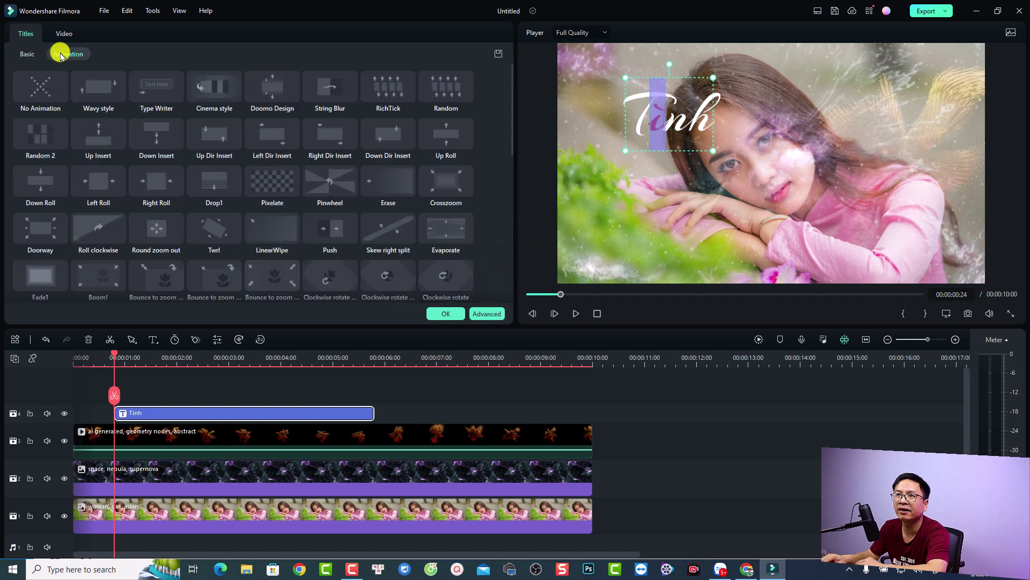
pyautogui.click(157, 94)
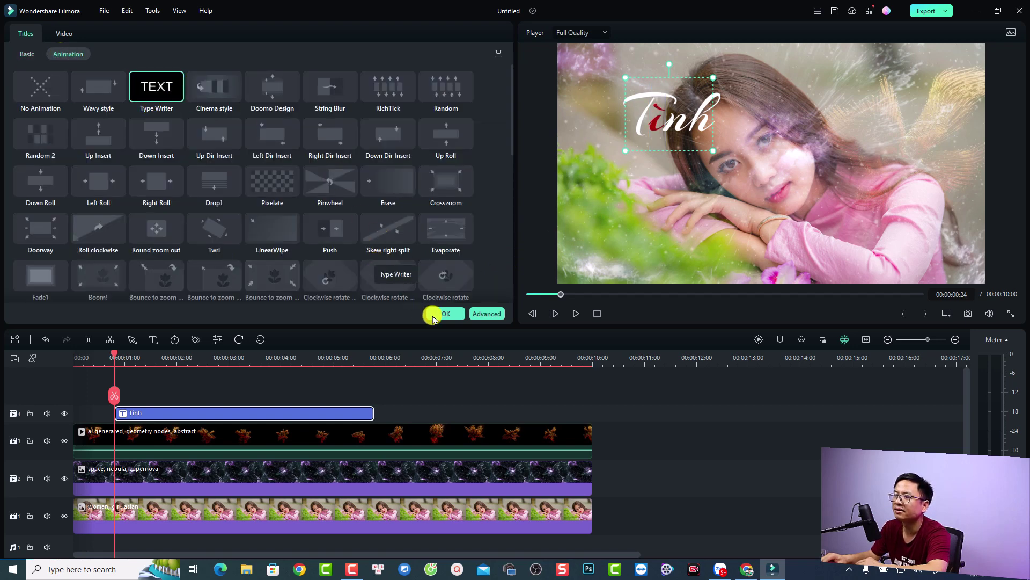
pyautogui.click(435, 316)
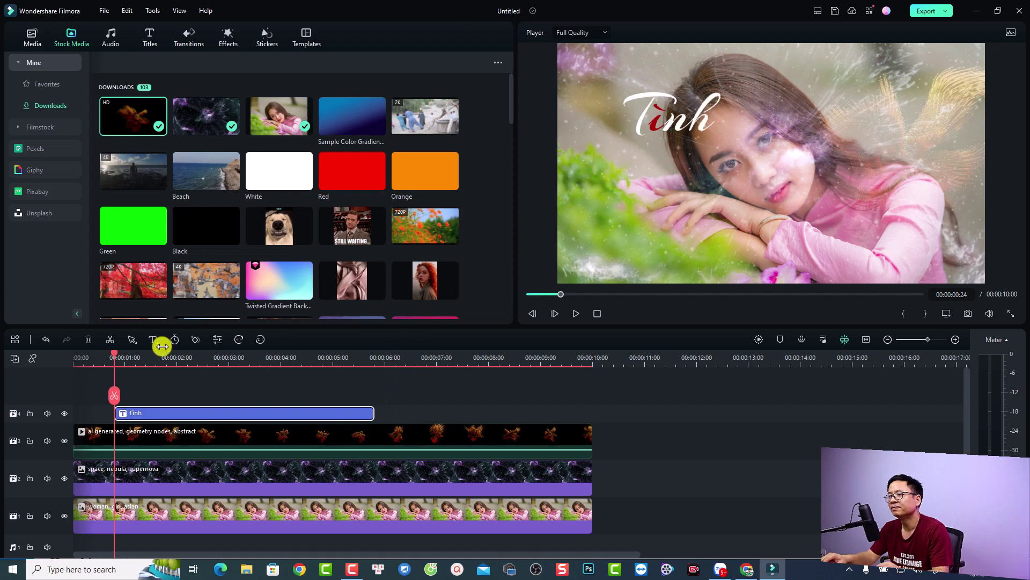
pyautogui.click(103, 359)
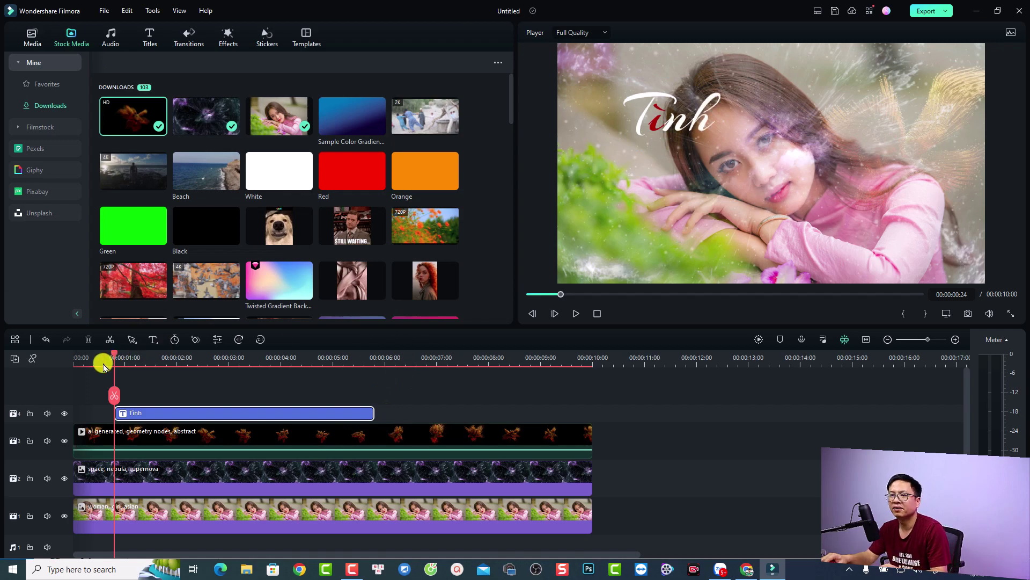
pyautogui.click(453, 387)
pyautogui.press('space')
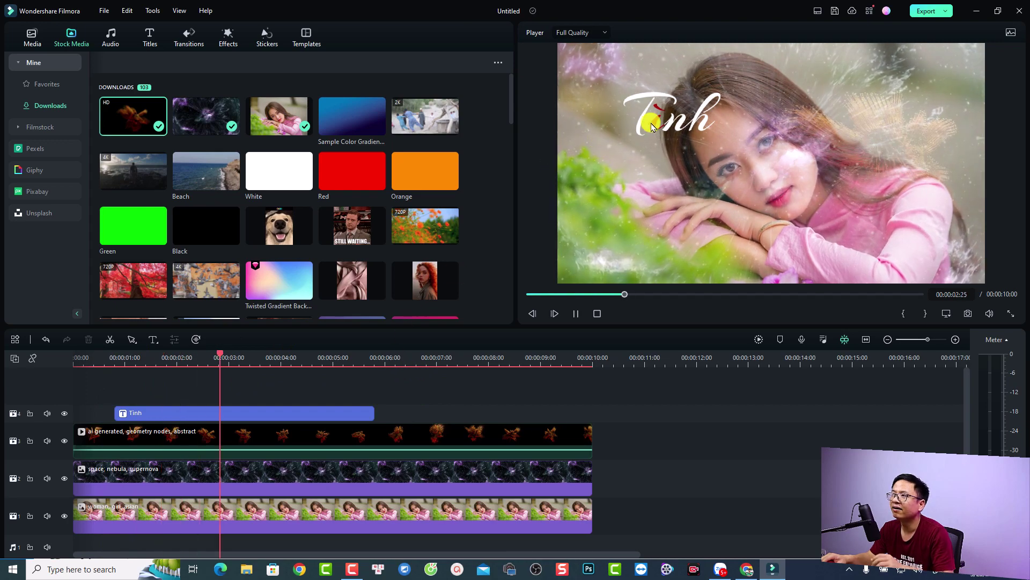
pyautogui.press('space')
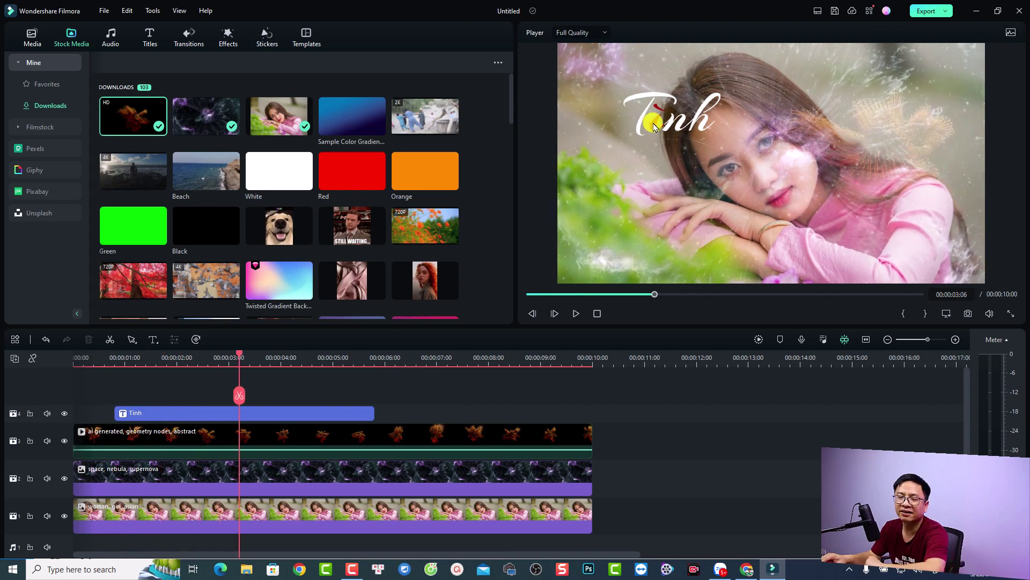
# Lengthen the title's opening animation to just under 3 seconds in the advanced text editor, apply it and preview the result.
pyautogui.click(279, 413)
pyautogui.rightClick(279, 413)
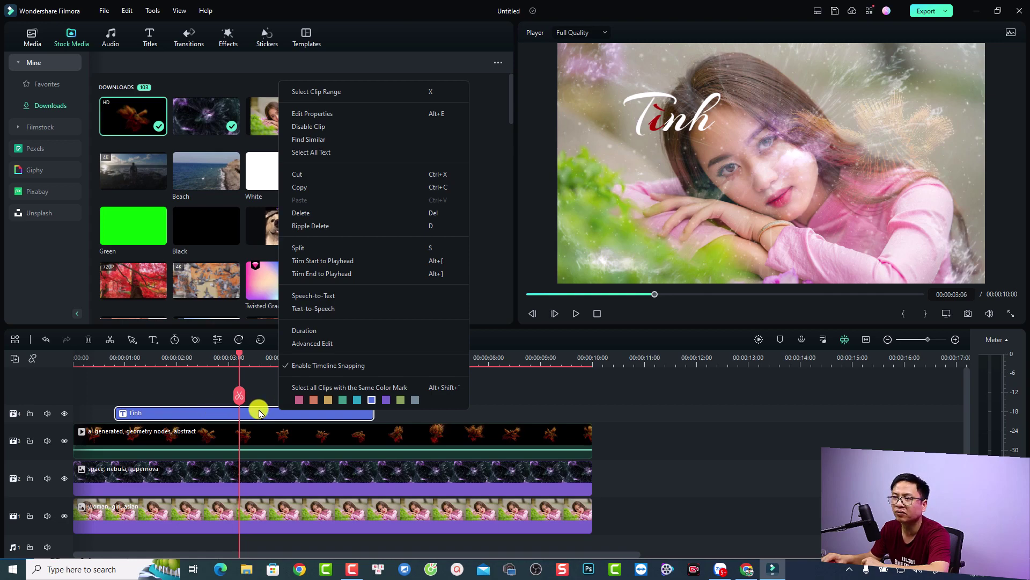
pyautogui.click(328, 342)
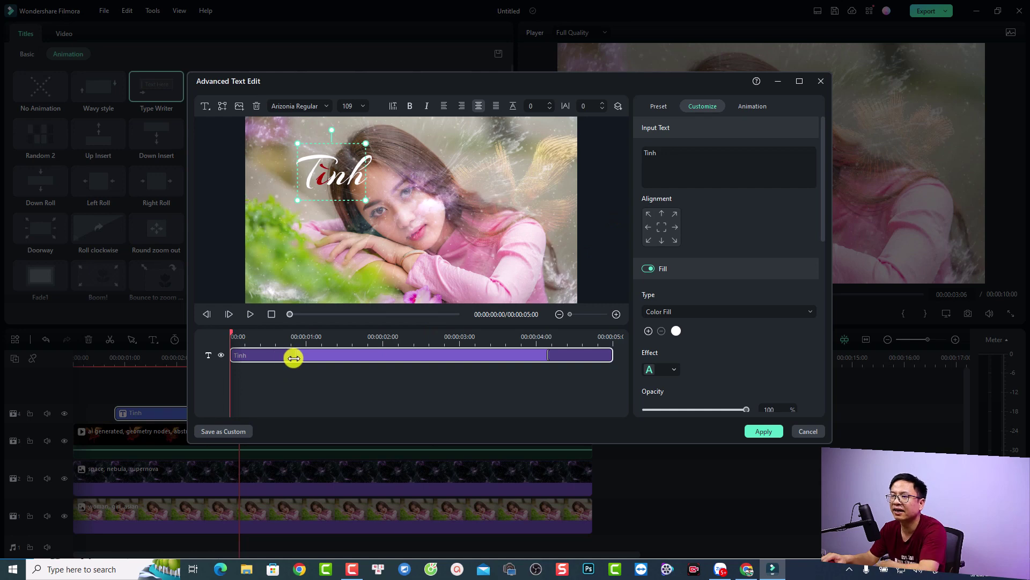
pyautogui.moveTo(293, 358); pyautogui.dragTo(422, 365)
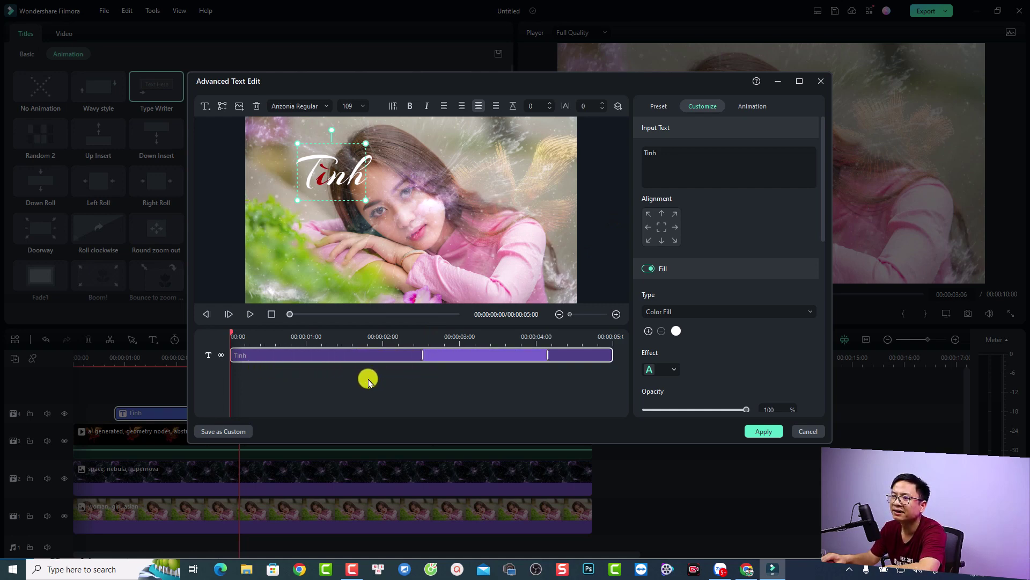
pyautogui.click(252, 314)
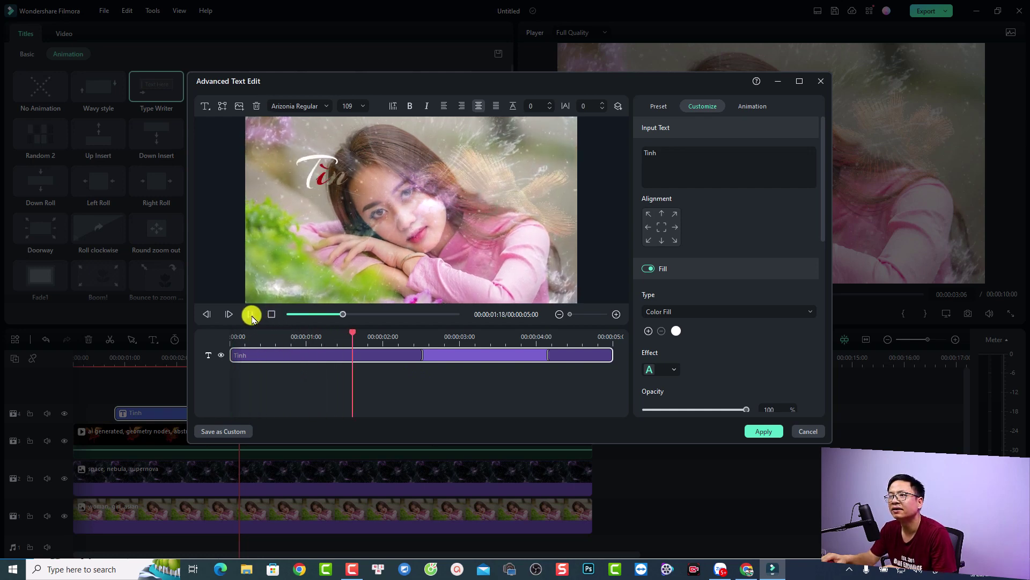
pyautogui.click(251, 314)
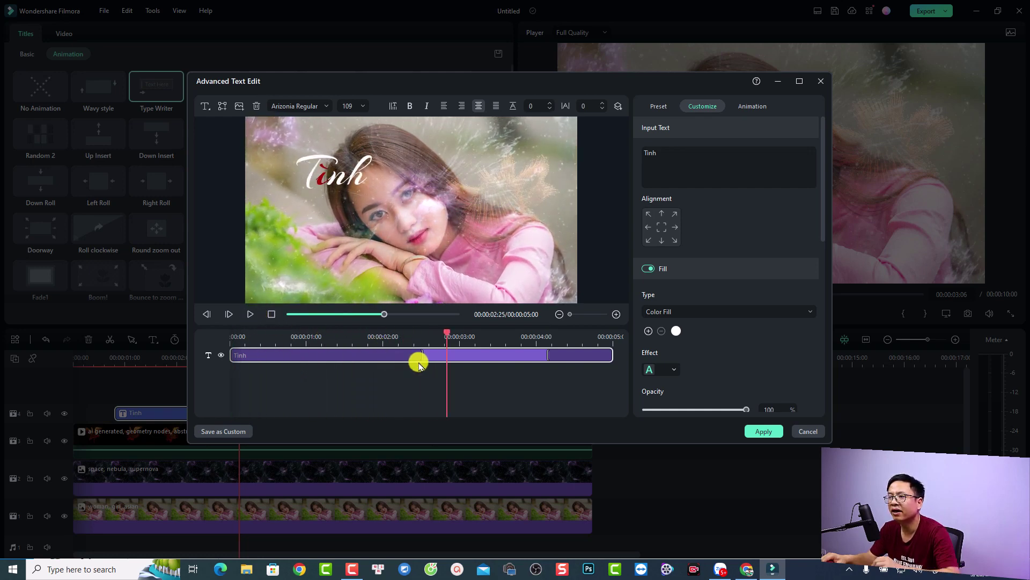
pyautogui.moveTo(451, 358); pyautogui.dragTo(453, 359)
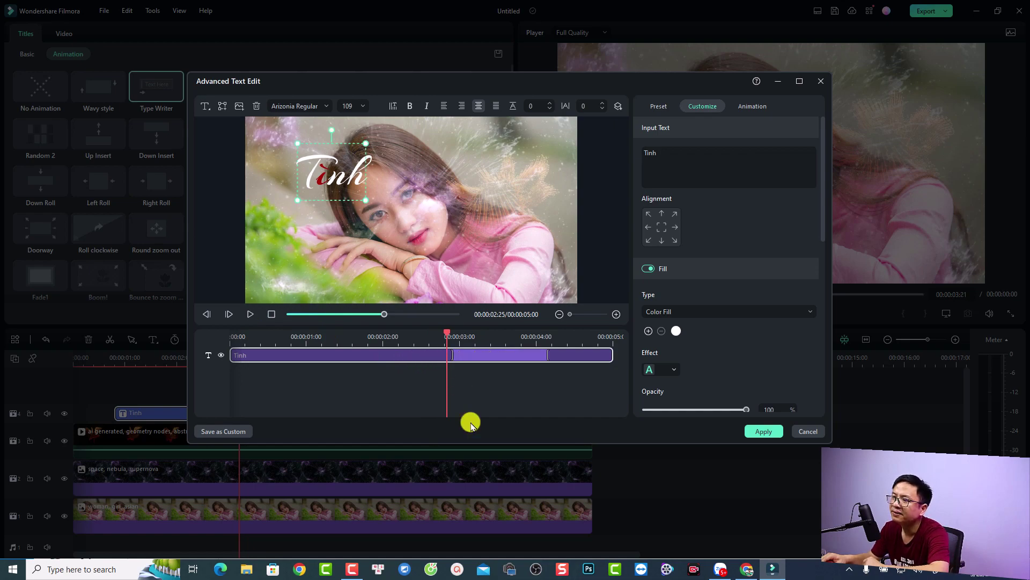
pyautogui.click(763, 432)
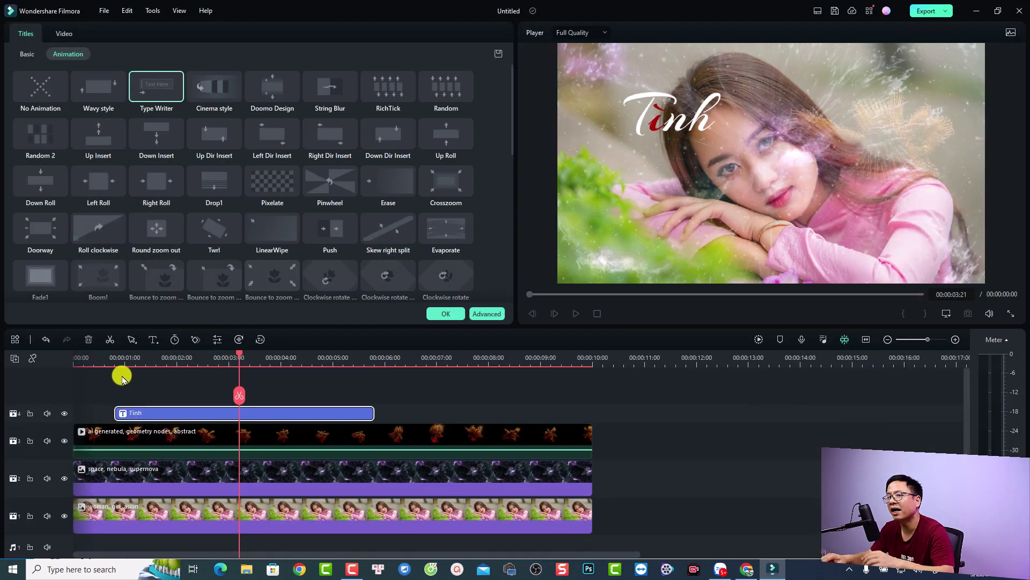
pyautogui.click(109, 362)
pyautogui.press('space')
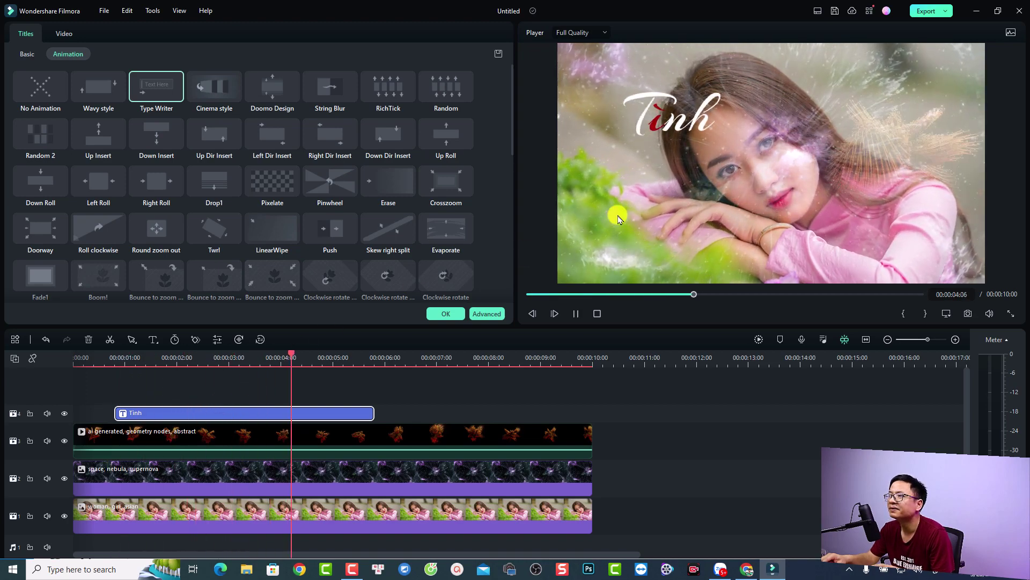
pyautogui.press('space')
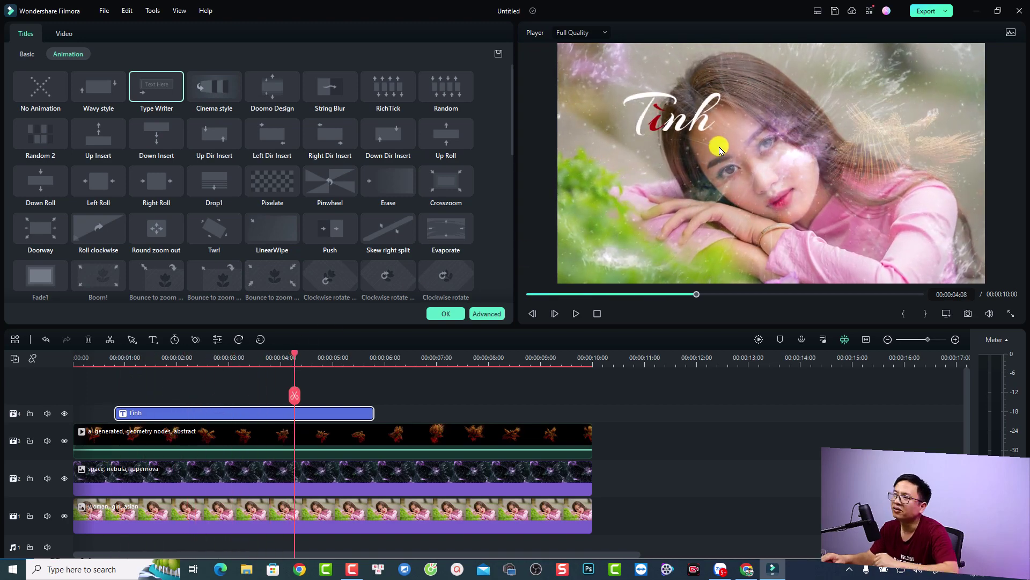
pyautogui.click(441, 314)
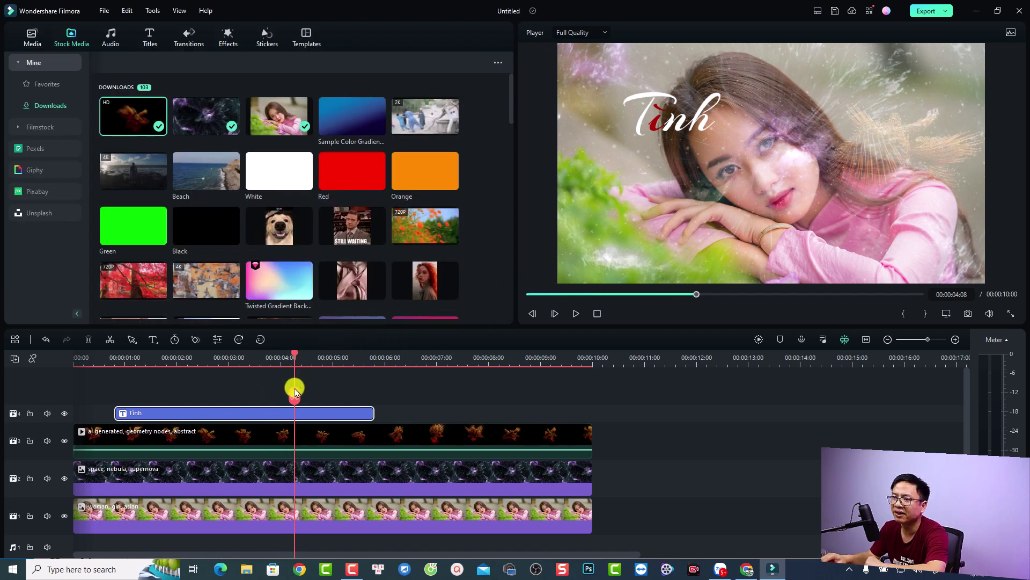
# Add a quick text title at 00:00:04:08, extend both titles to the 10-second mark, and preview the sequence.
pyautogui.click(153, 339)
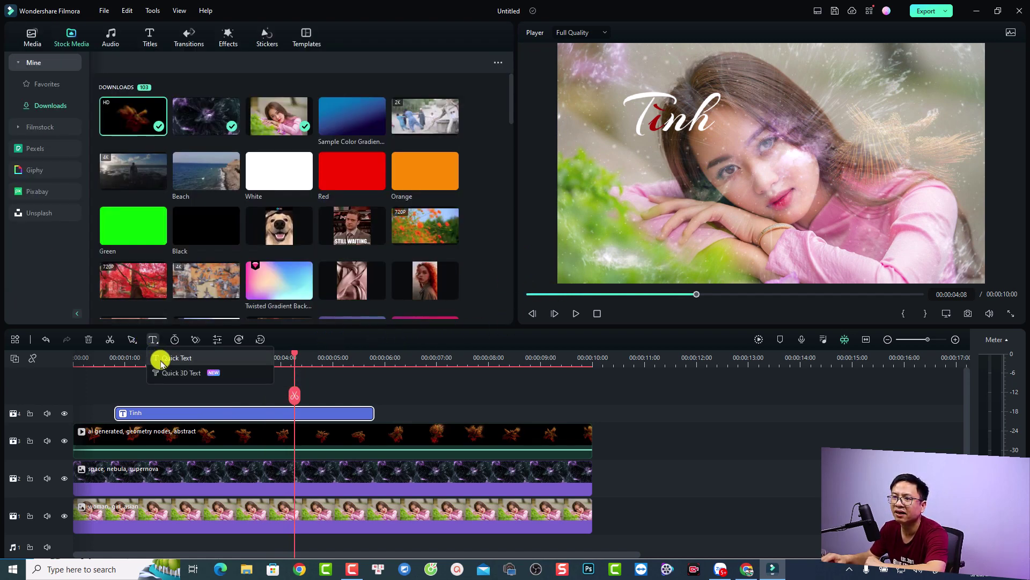
pyautogui.click(161, 359)
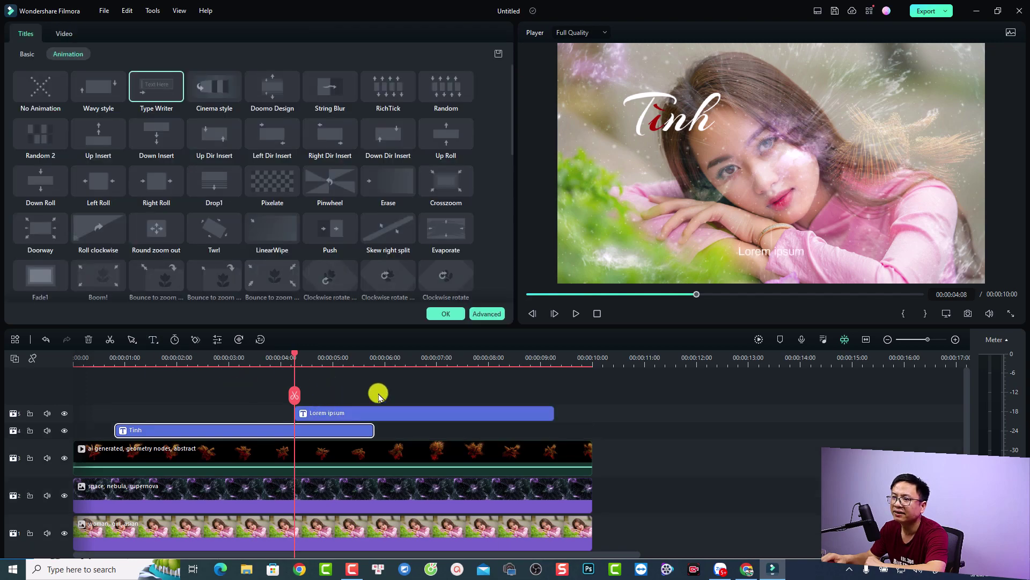
pyautogui.moveTo(373, 430); pyautogui.dragTo(592, 414)
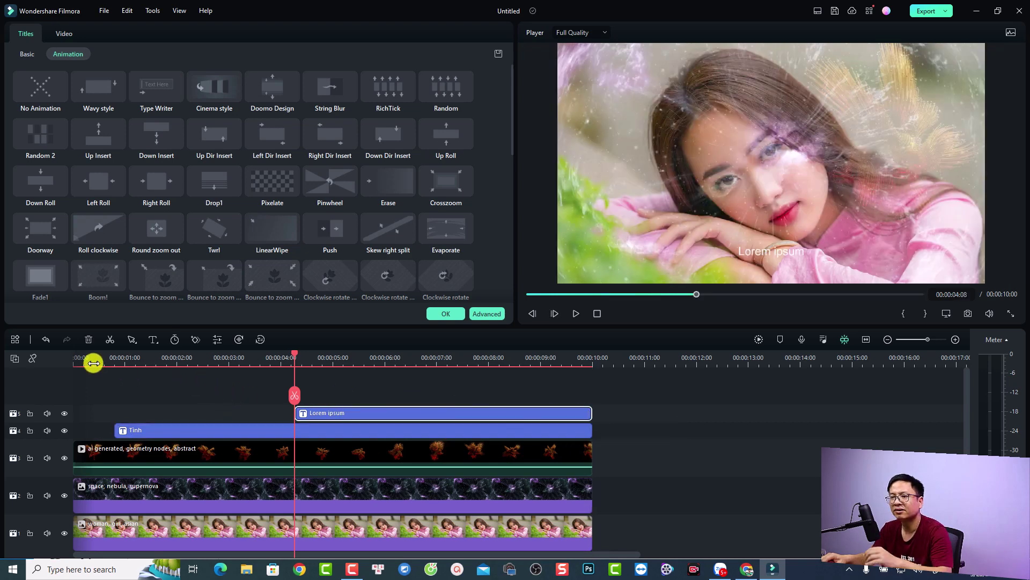
pyautogui.click(93, 359)
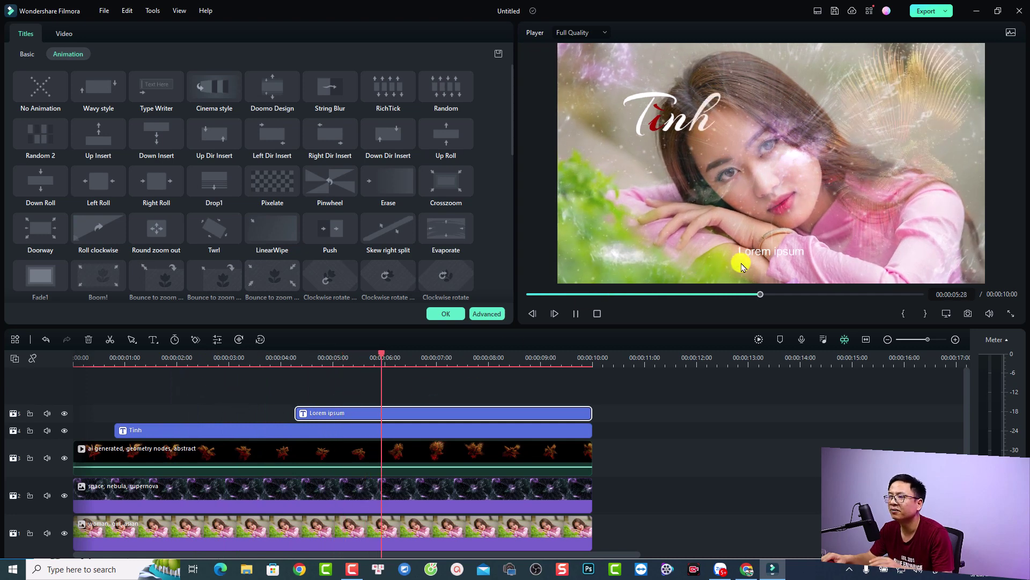
# Place the new "Lorem ipsum" title just below "Tình" and replace its text with "Nhạc và lời".
pyautogui.click(756, 256)
pyautogui.moveTo(754, 255); pyautogui.dragTo(662, 155)
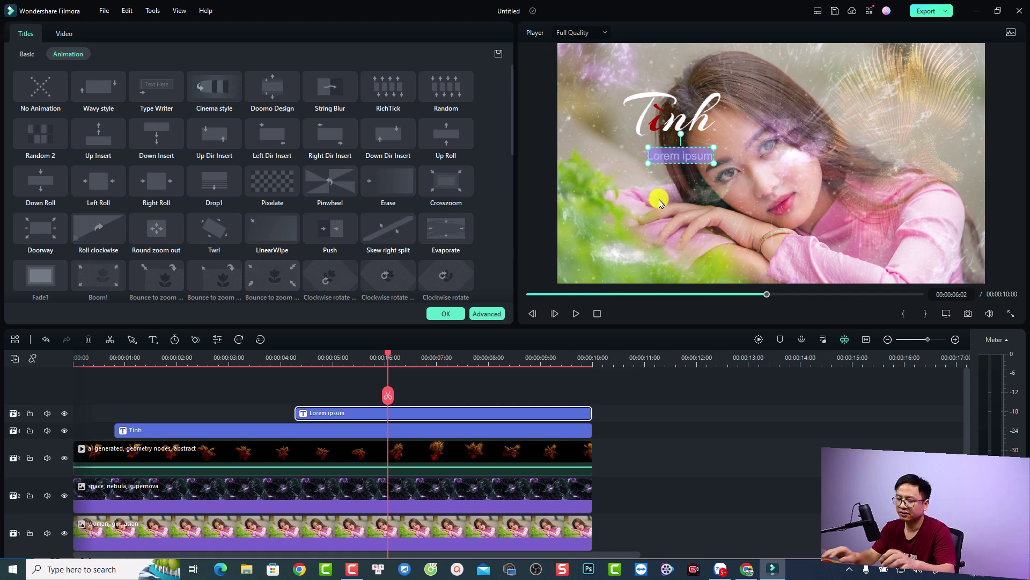
pyautogui.write('Nhac v')
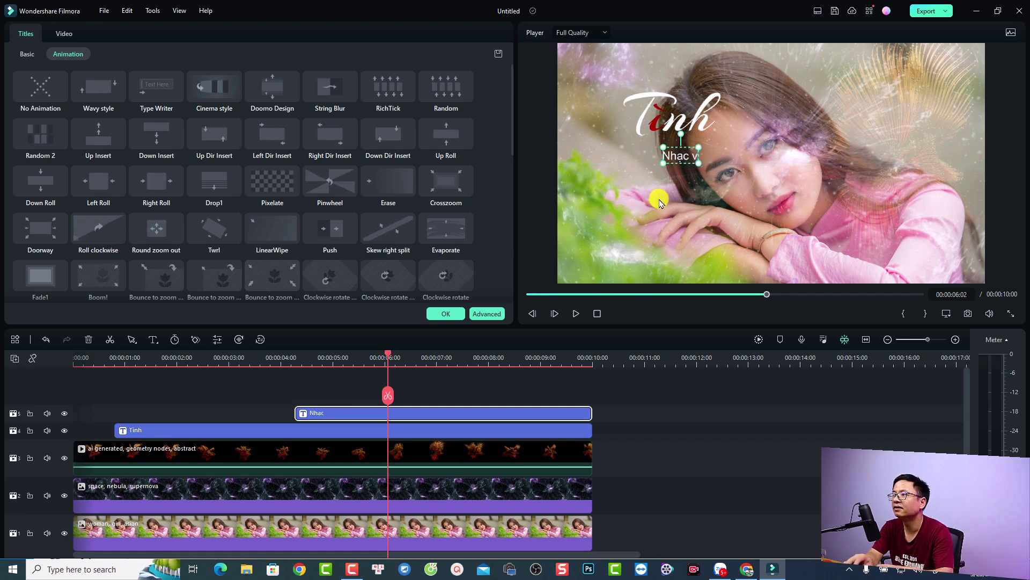
pyautogui.write('à loời')
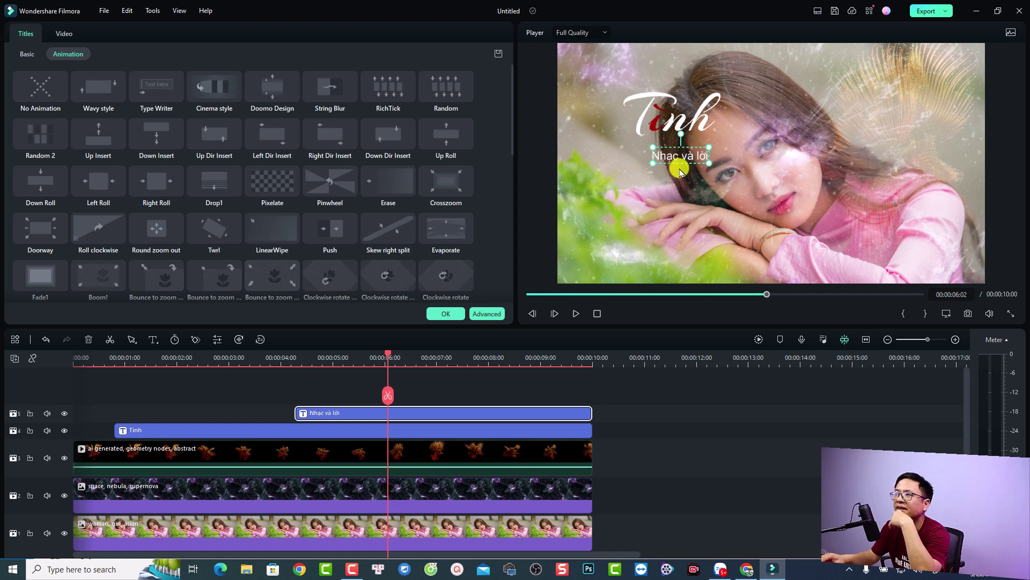
# Apply the yellow outlined preset to "Nhạc và lời", scale it to size 37 and position it under "Tình".
pyautogui.click(22, 55)
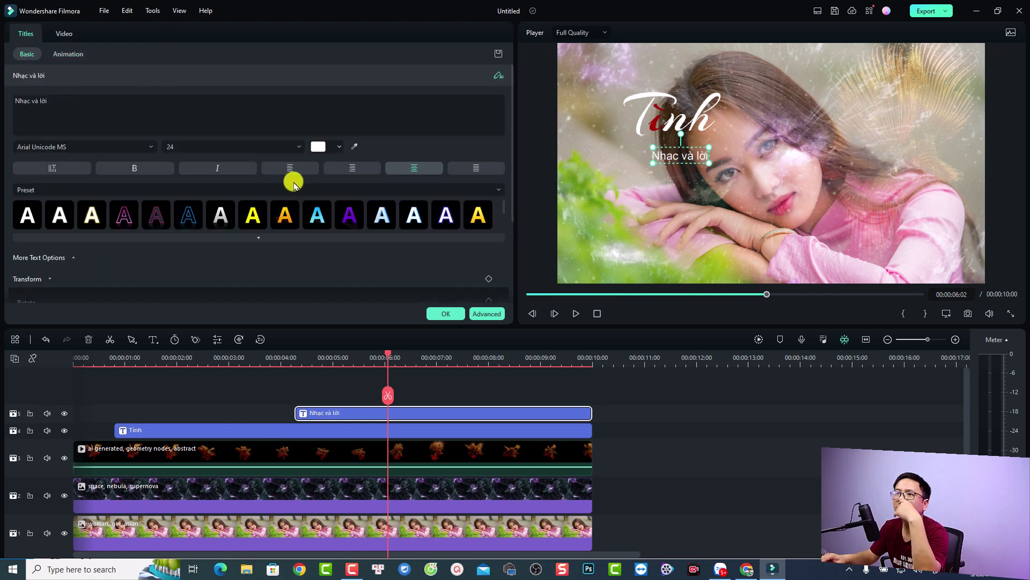
pyautogui.click(250, 151)
pyautogui.write('44')
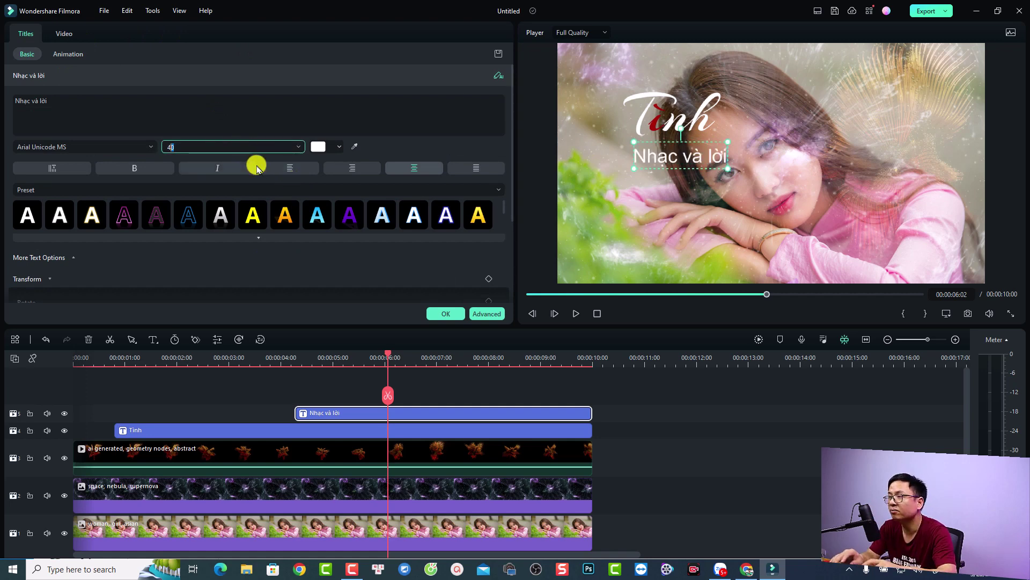
pyautogui.click(251, 215)
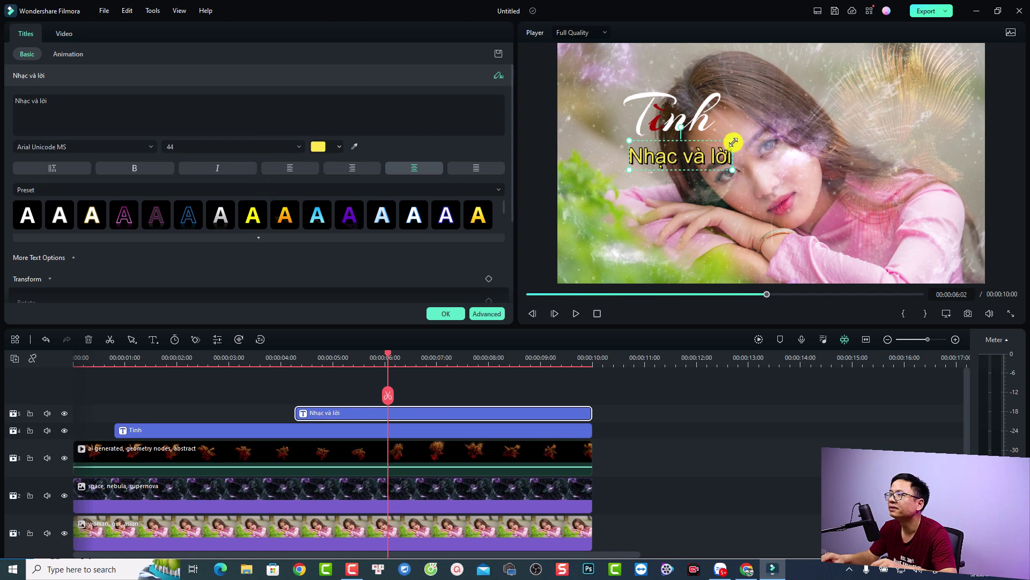
pyautogui.moveTo(733, 141); pyautogui.dragTo(677, 171)
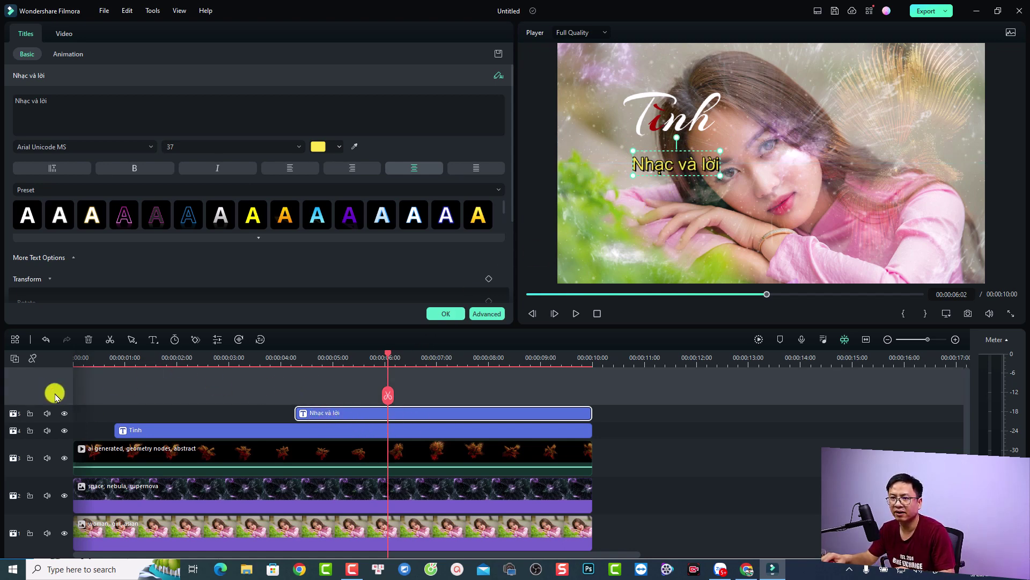
# Duplicate the "Nhạc và lời" title, align the copy with the original in time, and place it directly below the original in the picture.
pyautogui.hotkey('ctrl', 'v')
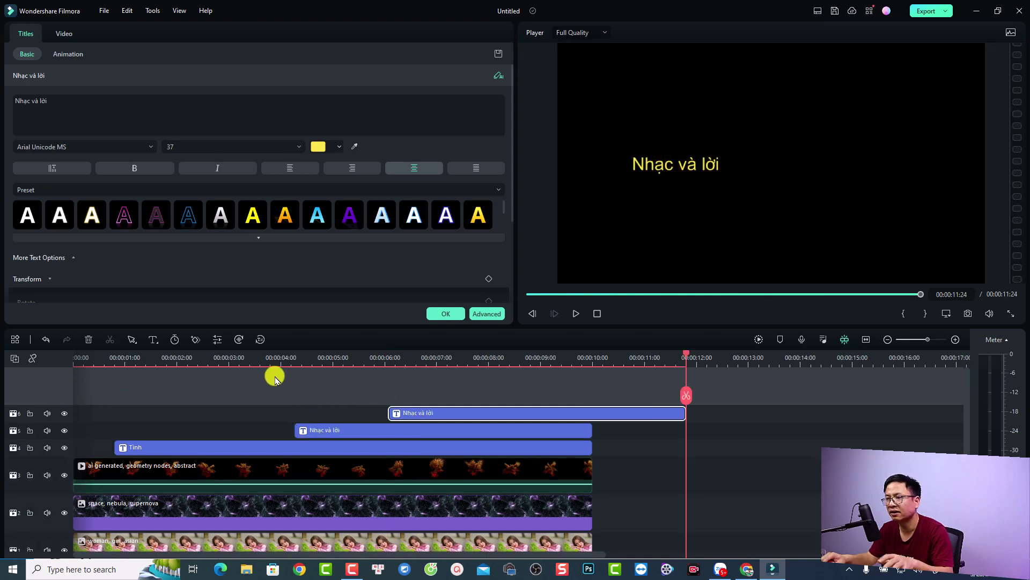
pyautogui.click(376, 362)
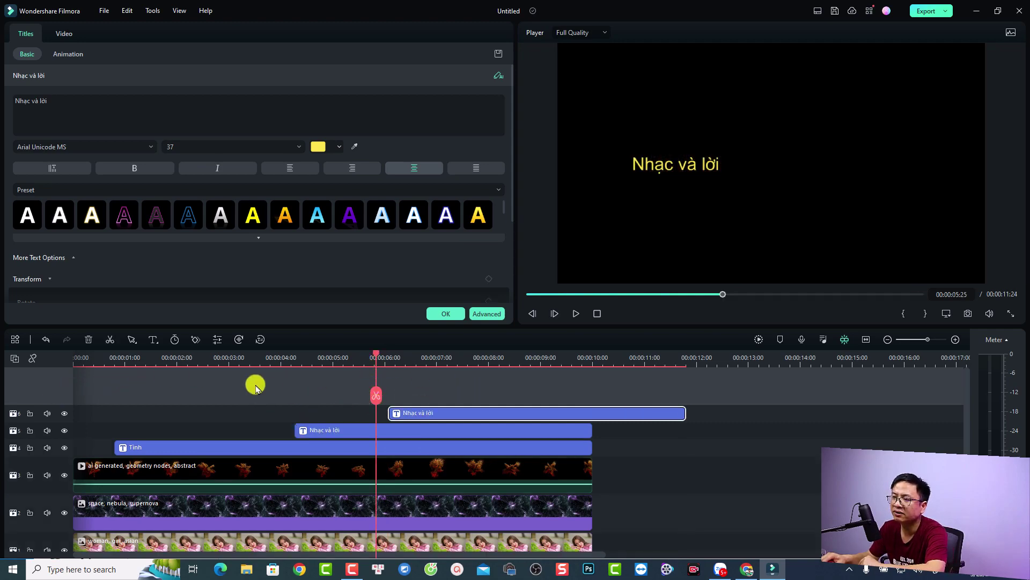
pyautogui.moveTo(444, 416); pyautogui.dragTo(345, 414)
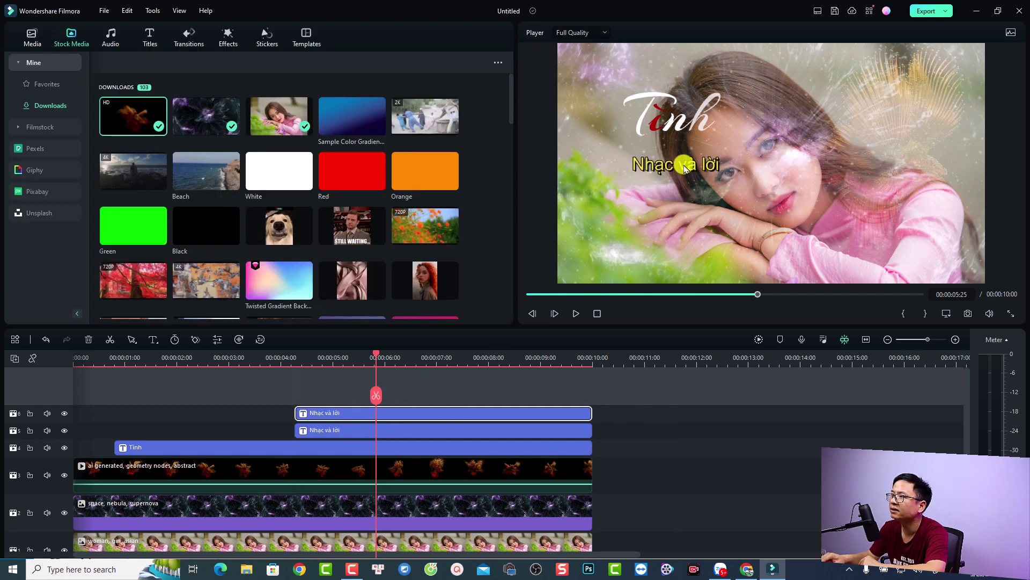
pyautogui.moveTo(684, 172); pyautogui.dragTo(683, 190)
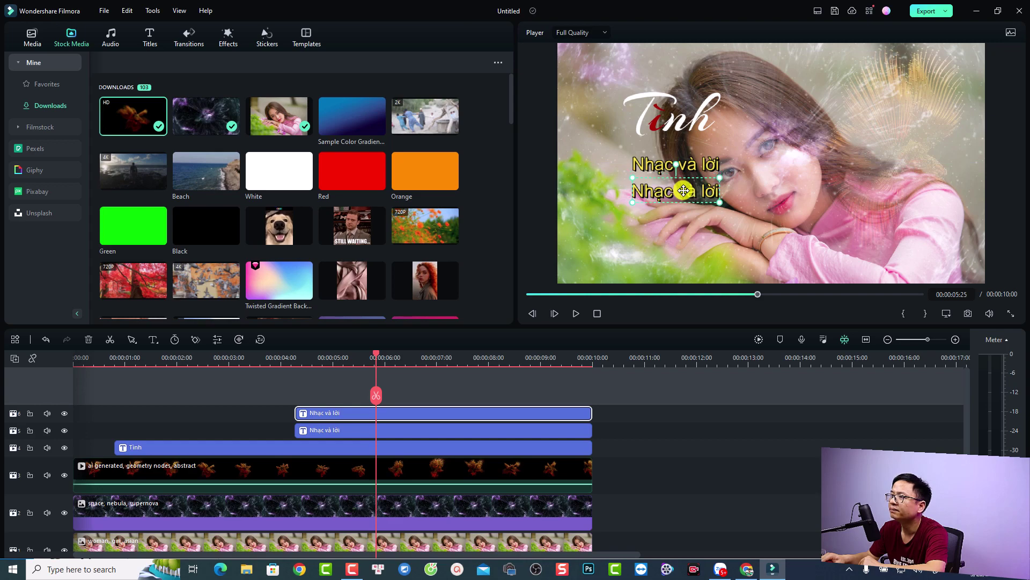
# Change the lower copy's text to "Văn Phụng" and recolour it white.
pyautogui.doubleClick(678, 191)
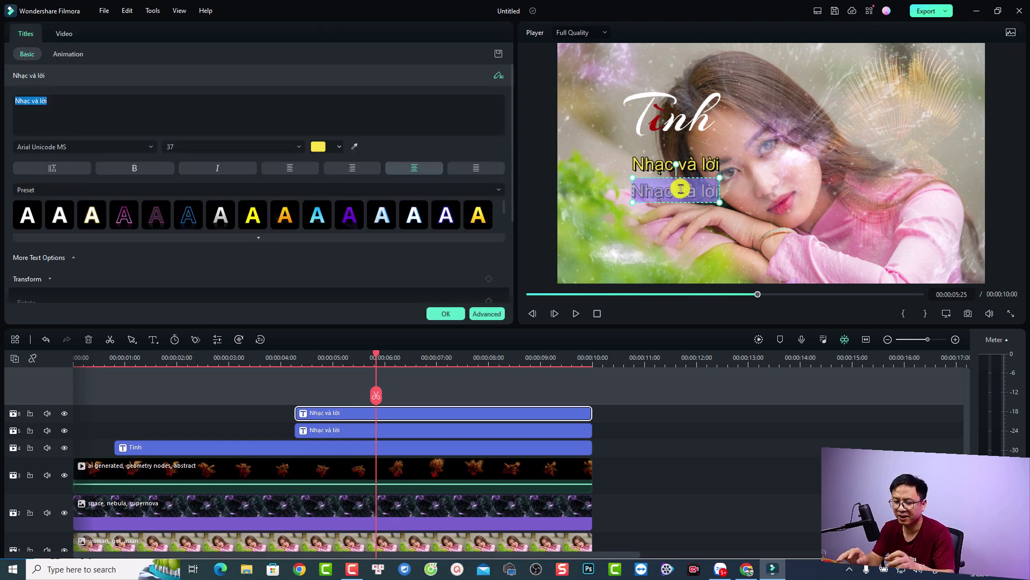
pyautogui.write('Văn Phun')
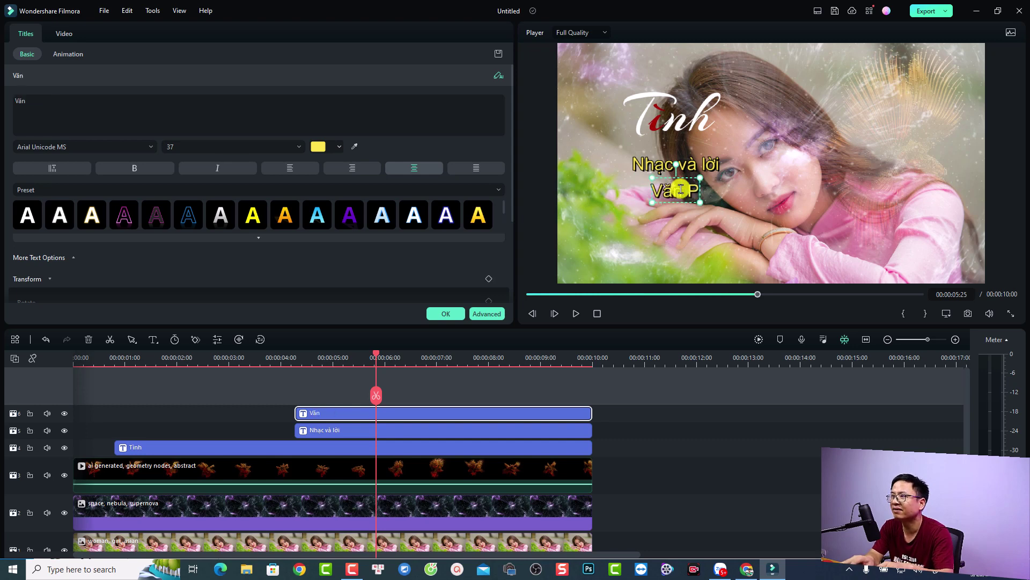
pyautogui.write('g')
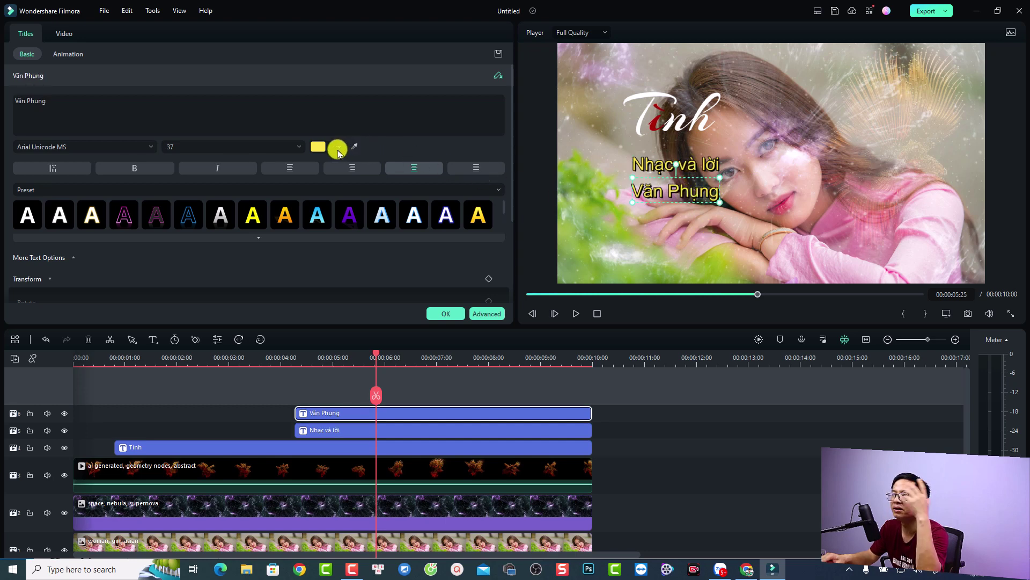
pyautogui.click(338, 150)
pyautogui.click(393, 218)
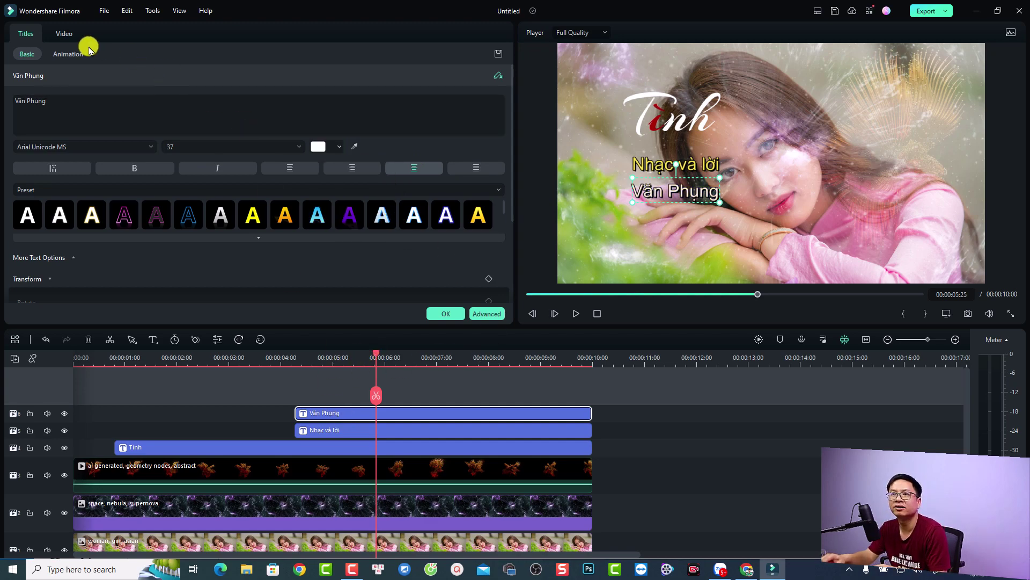
# Apply the String Blur animation to the "Nhạc và lời" title, confirm it and preview the composite from the start.
pyautogui.click(68, 54)
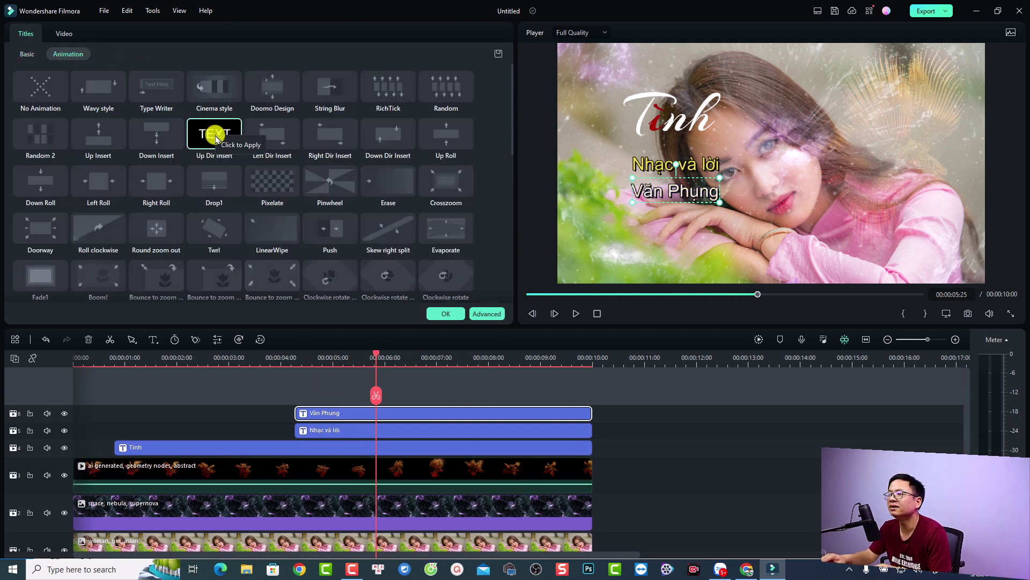
pyautogui.moveTo(401, 341); pyautogui.dragTo(340, 430)
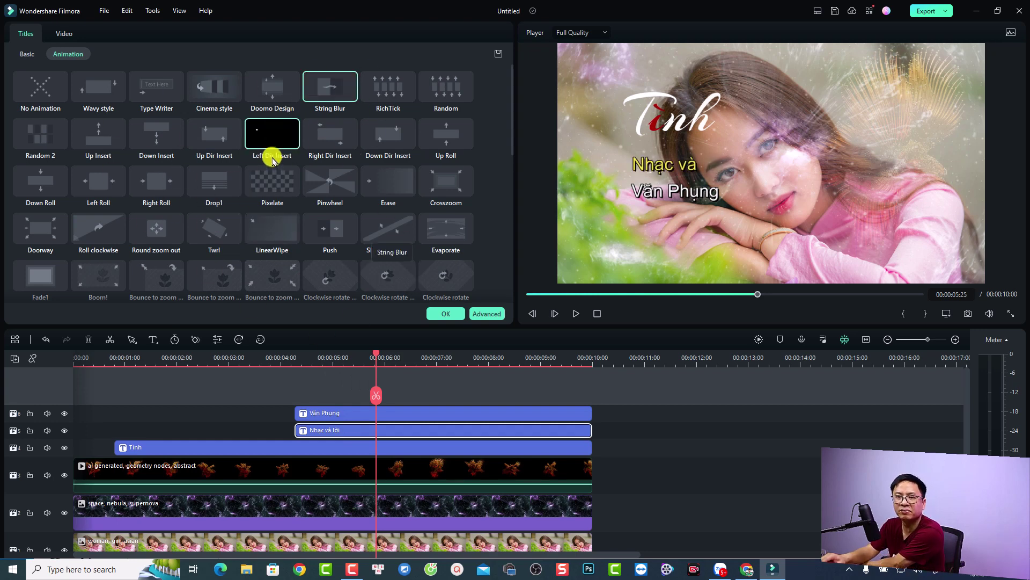
pyautogui.click(443, 311)
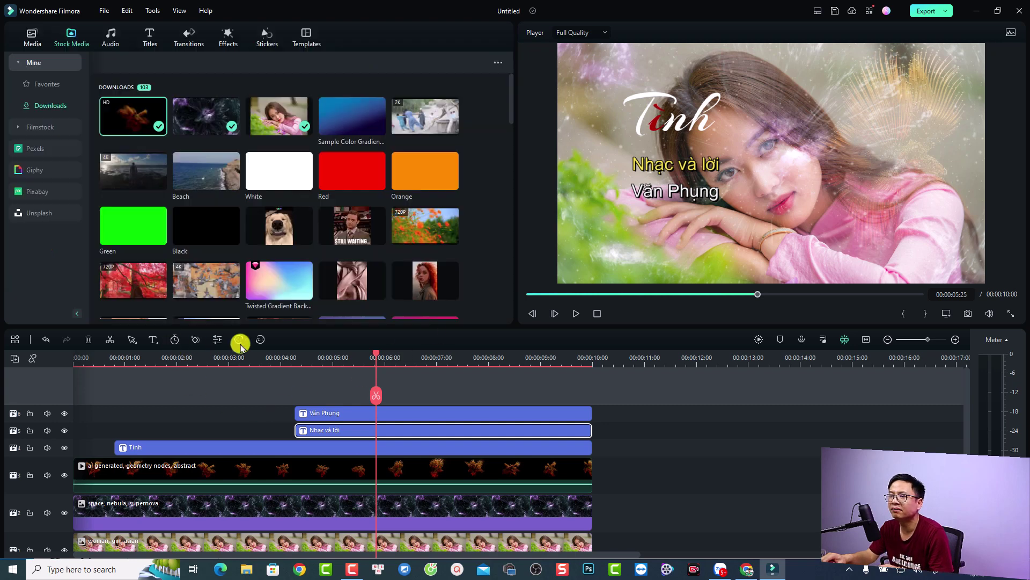
pyautogui.press('Home')
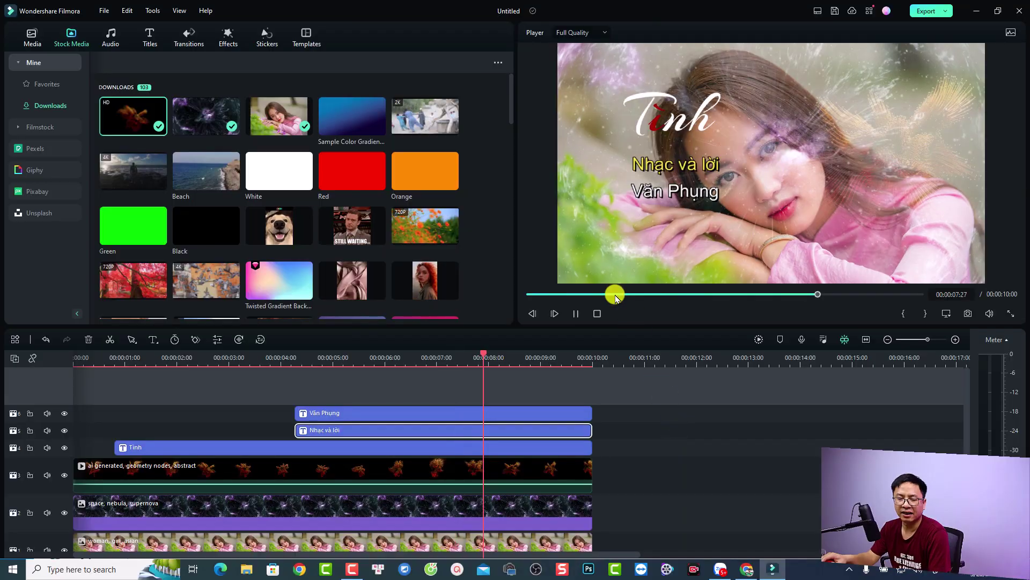
pyautogui.press('space')
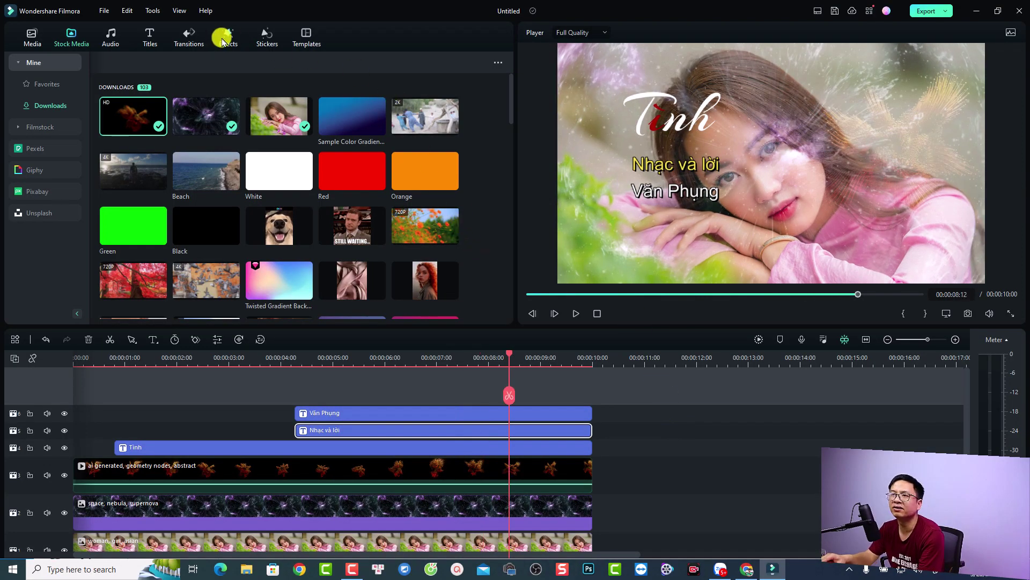
# Open the effects library.
pyautogui.click(226, 53)
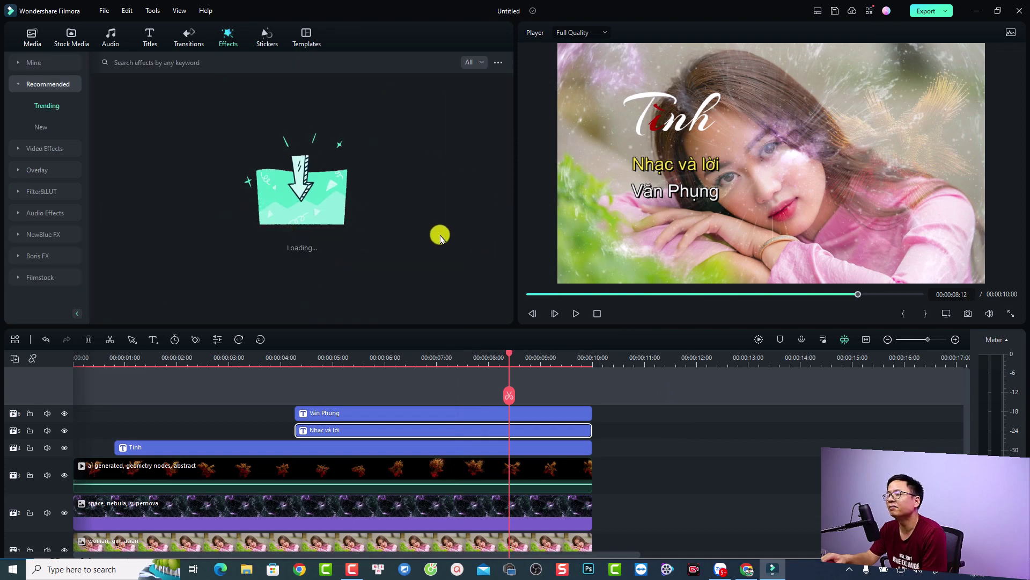